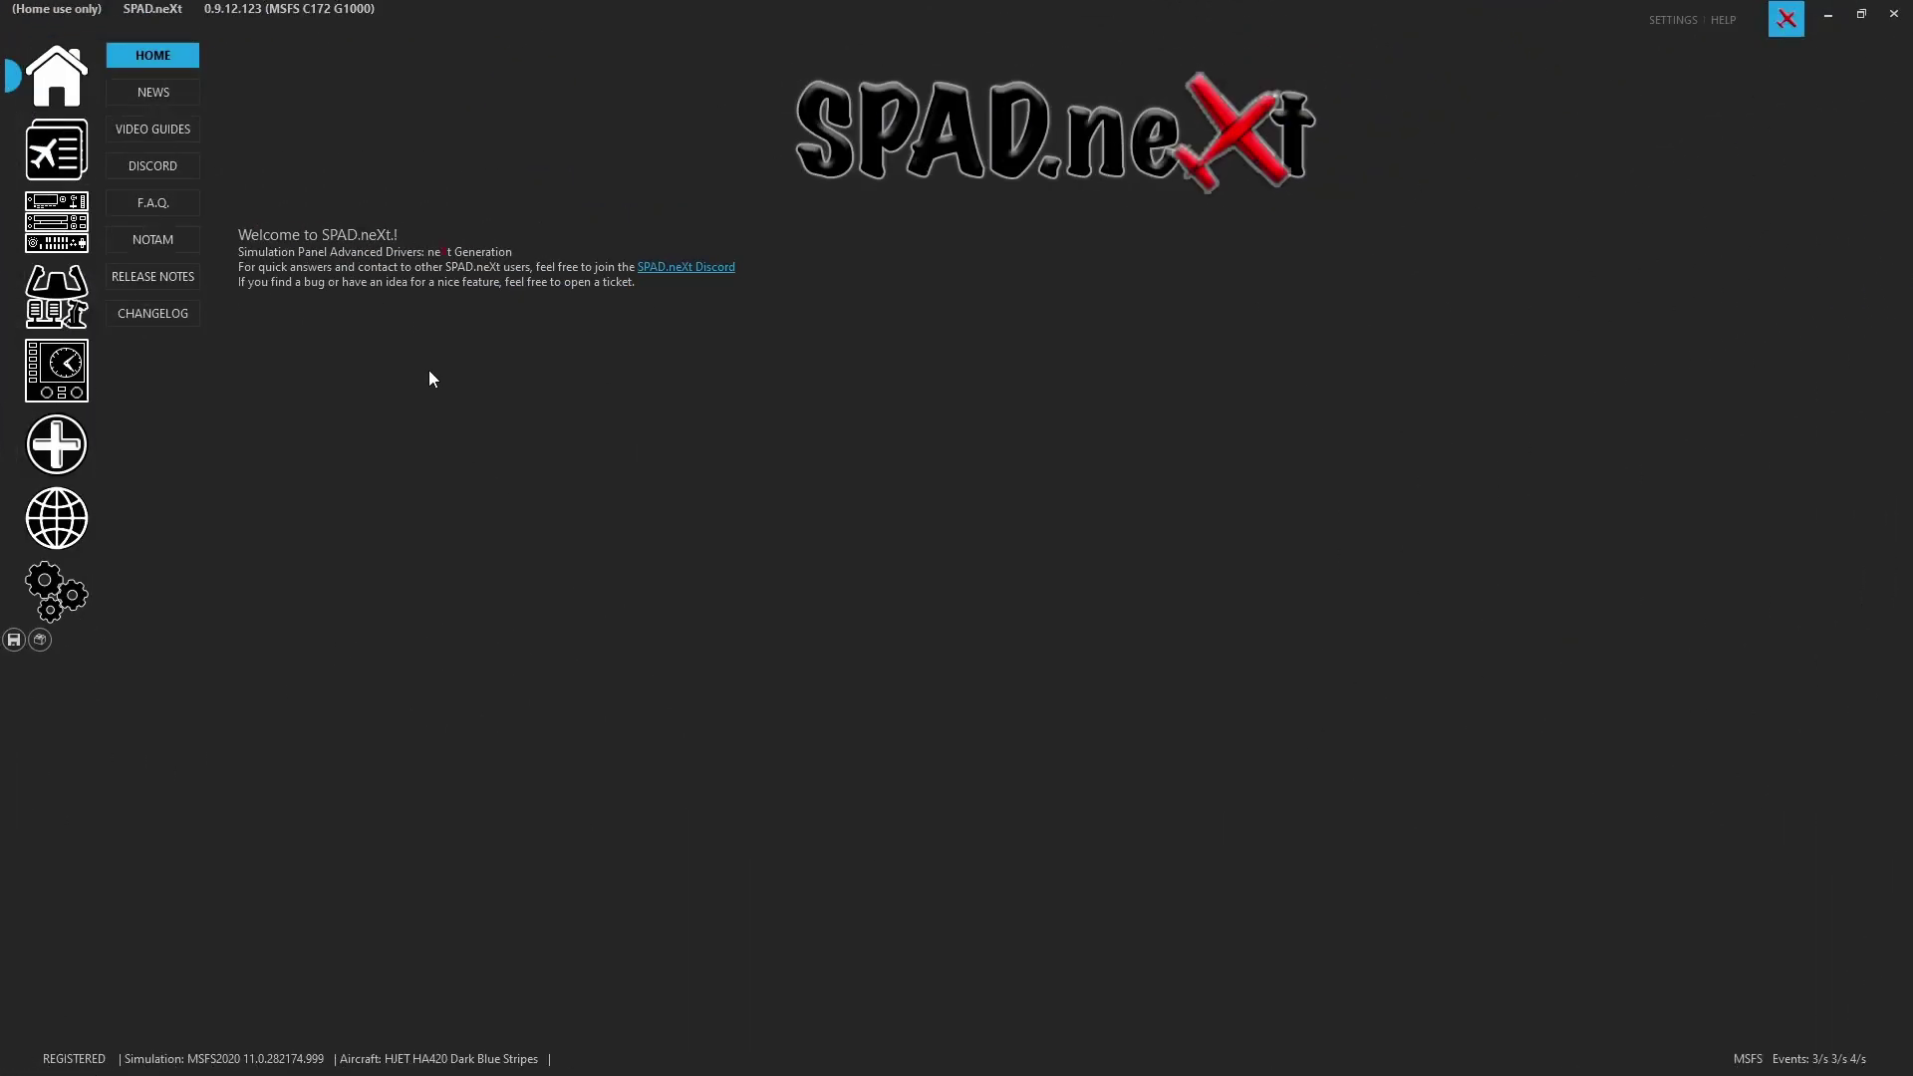
# Step: Open the serial devices configuration in the application's device settings
pyautogui.click(57, 221)
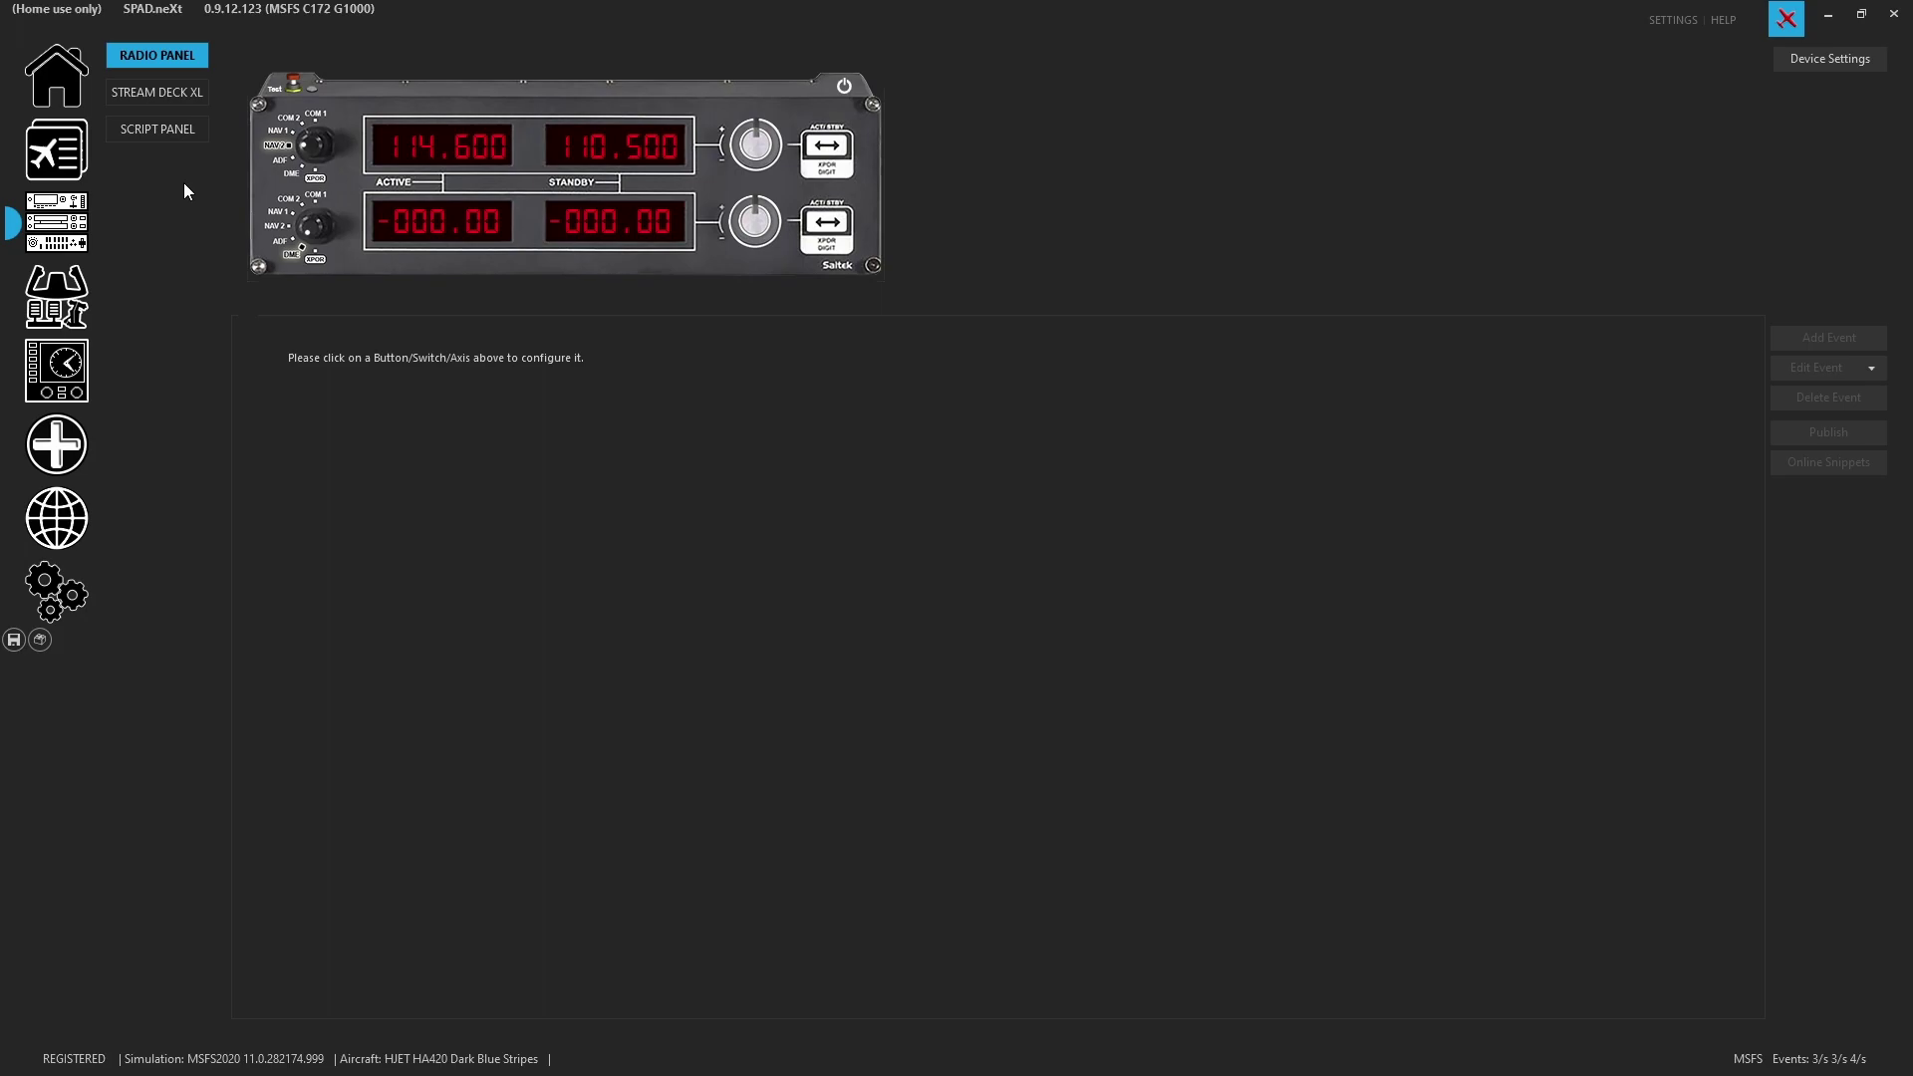
pyautogui.click(70, 602)
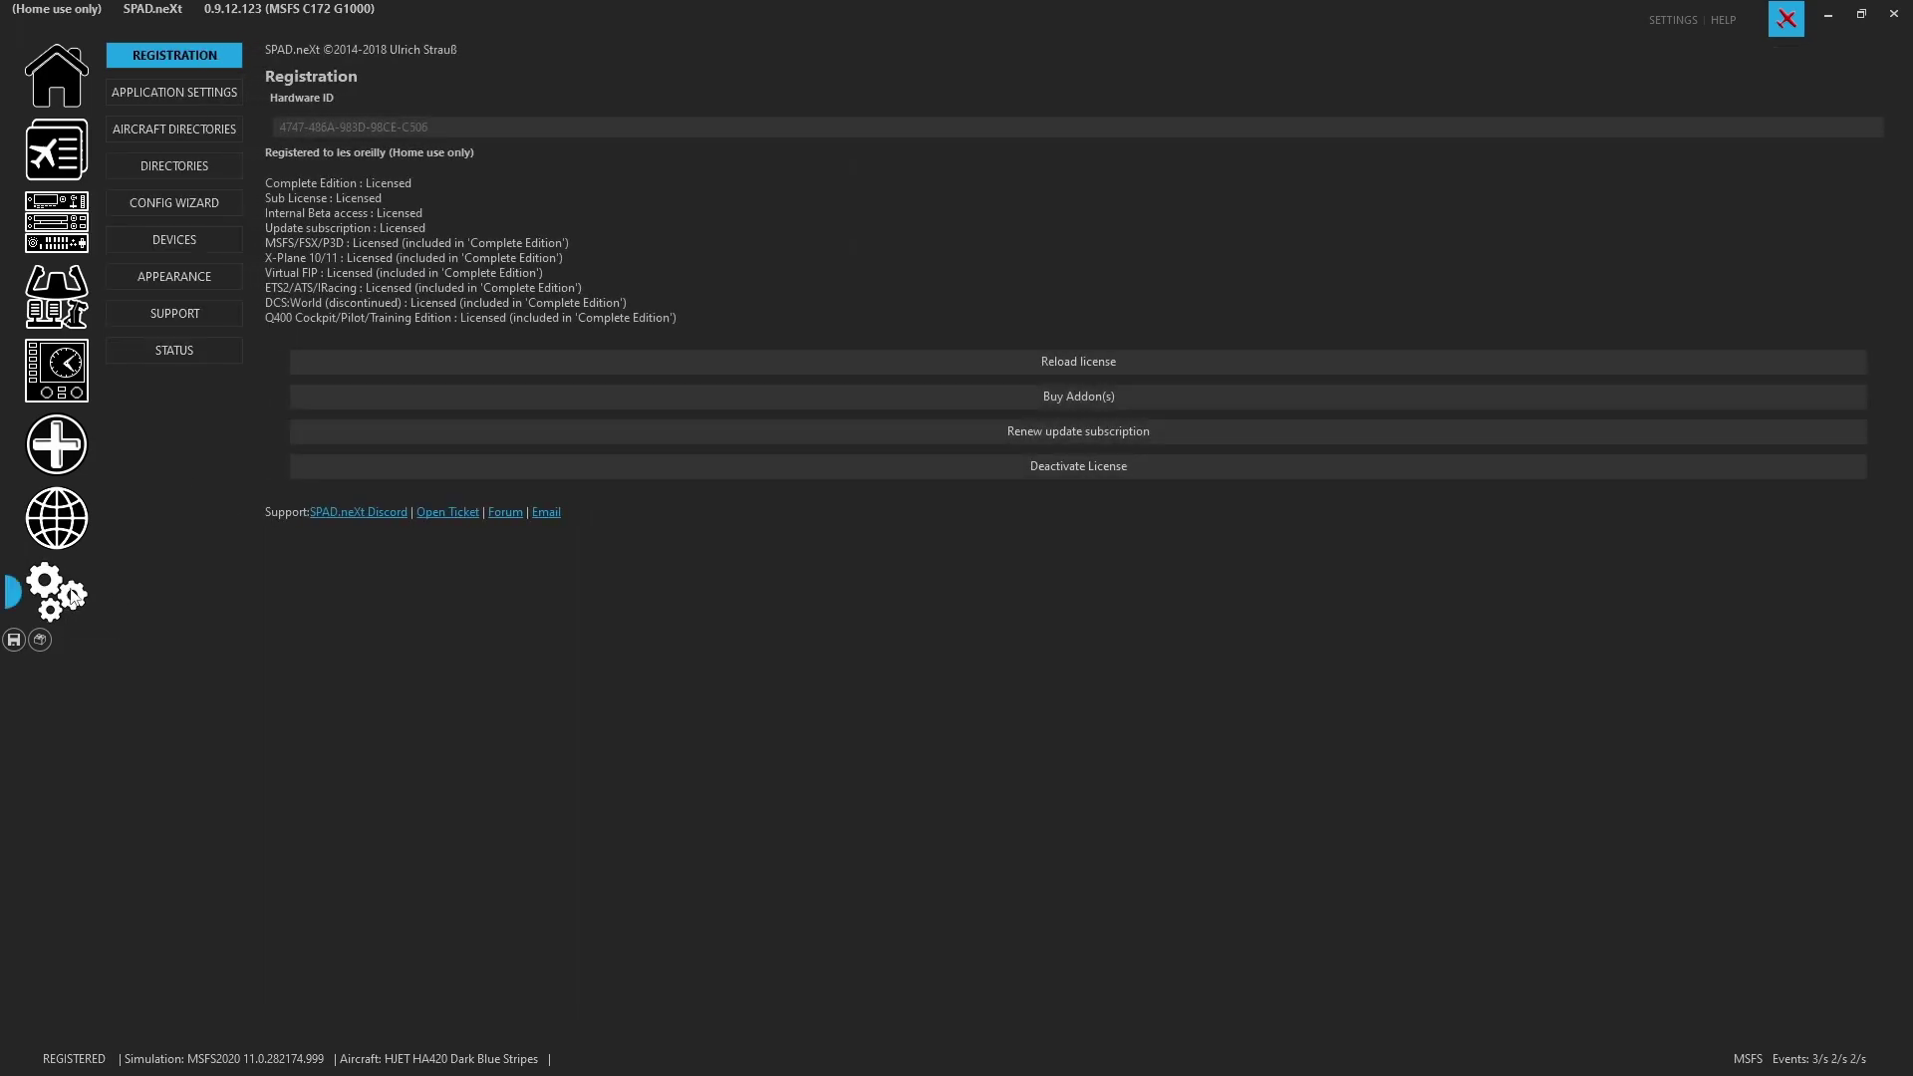
pyautogui.click(218, 248)
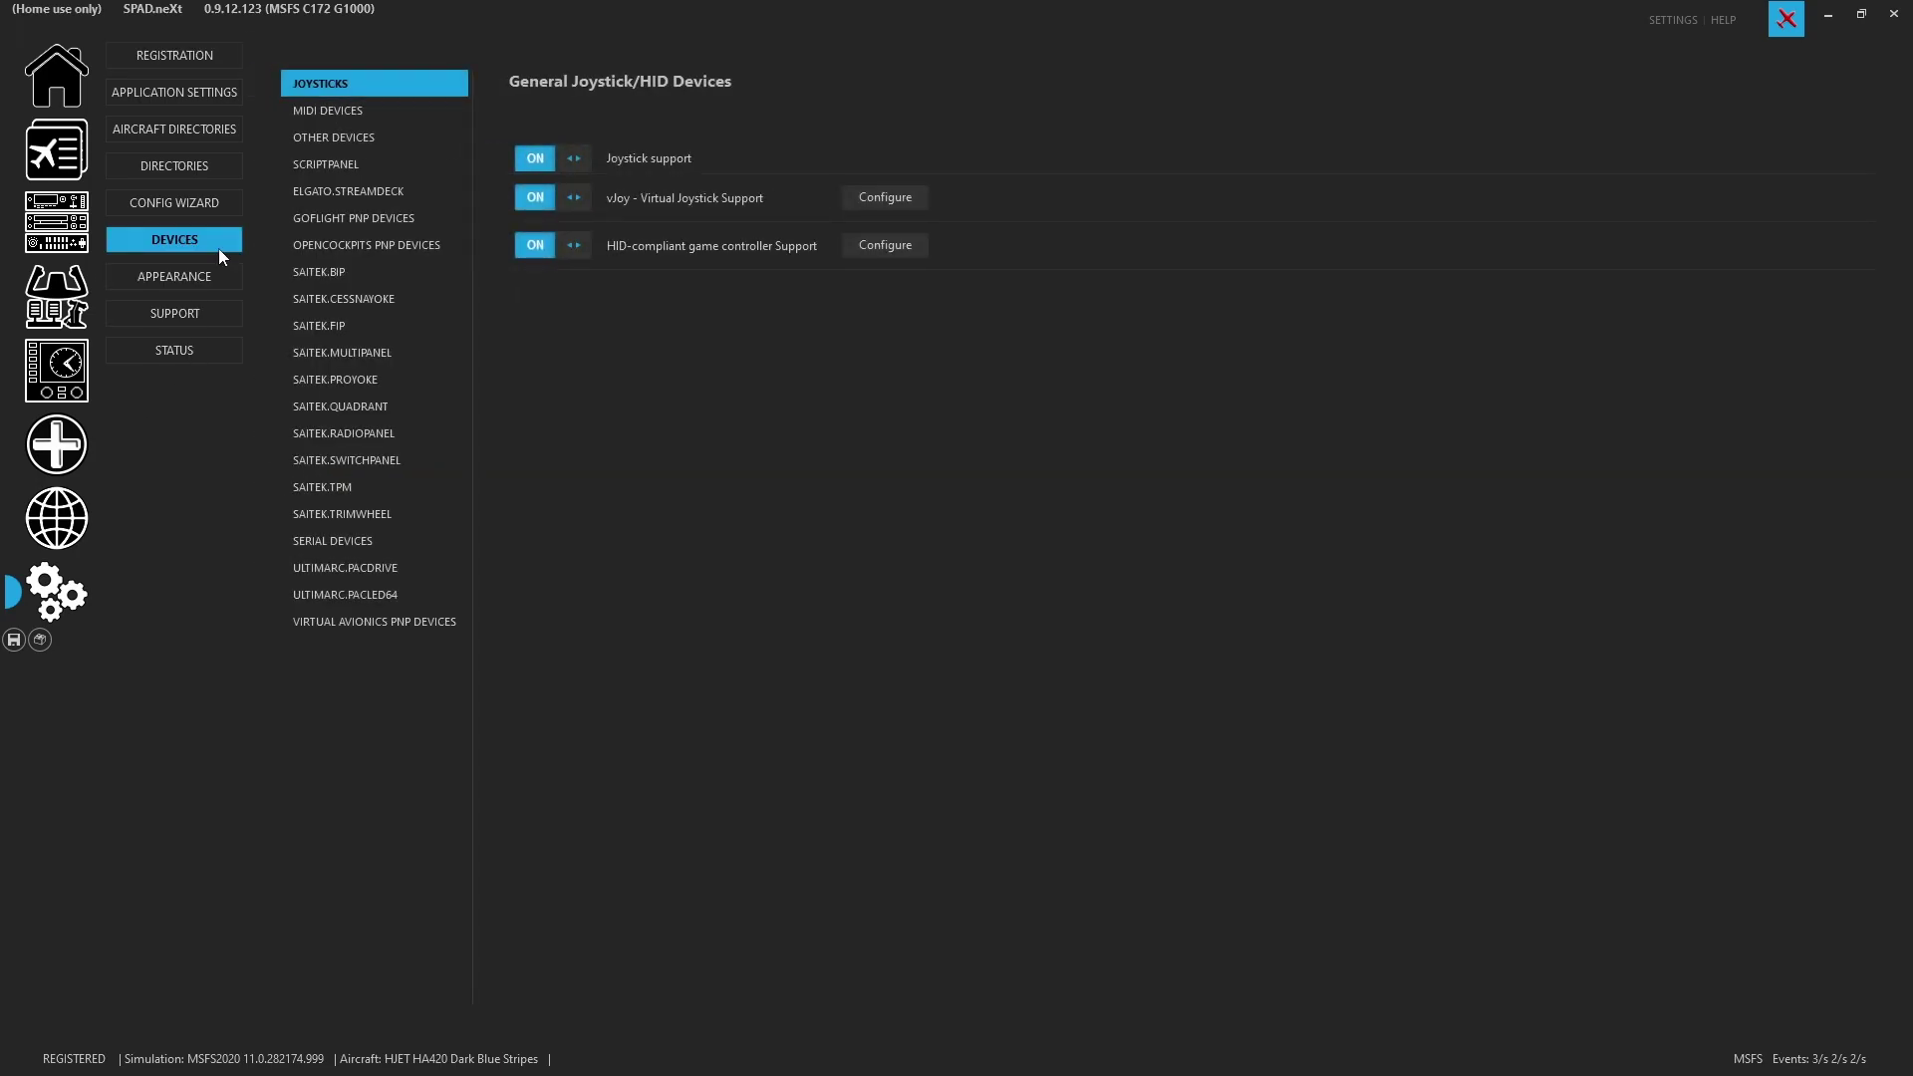
pyautogui.click(342, 546)
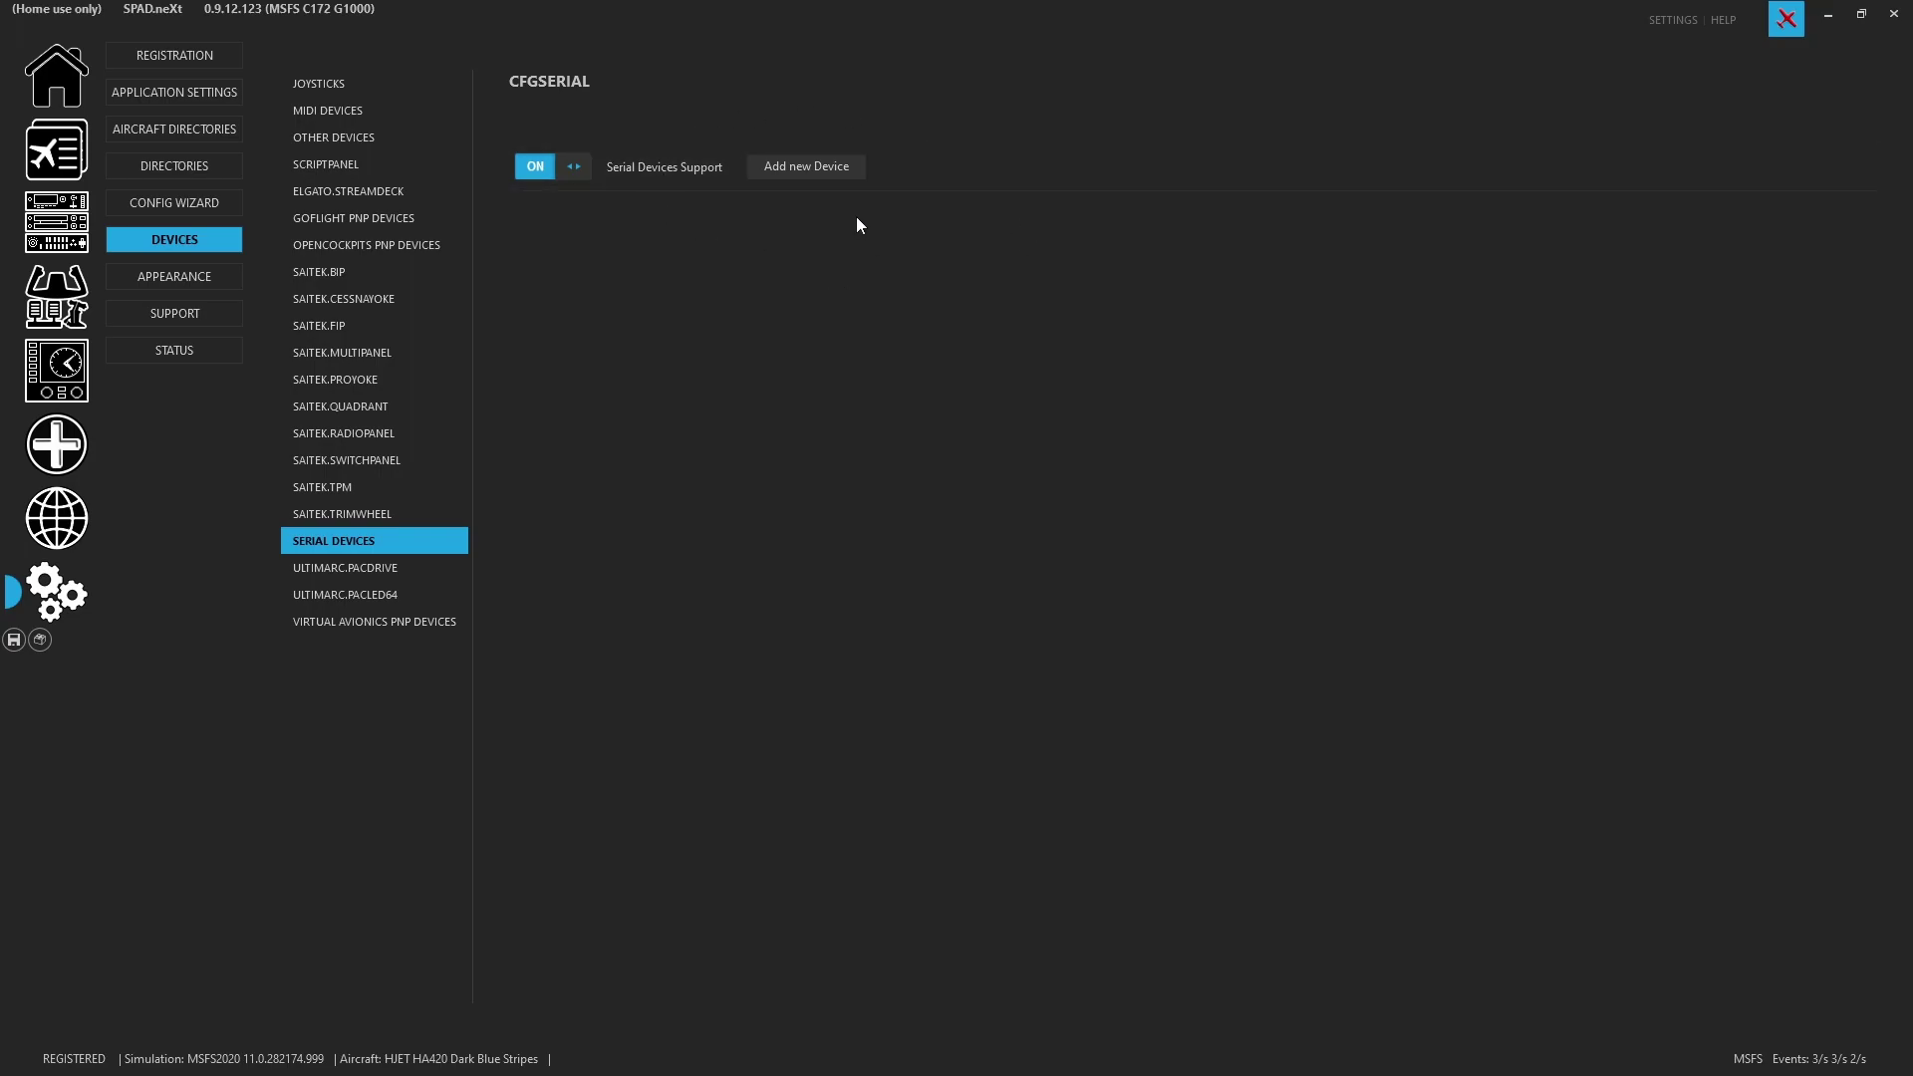
# Step: Switch to Windows Device Manager and check which COM port the Arduino Mega 2560 uses, then close it
pyautogui.press('super')
pyautogui.write('devixc')
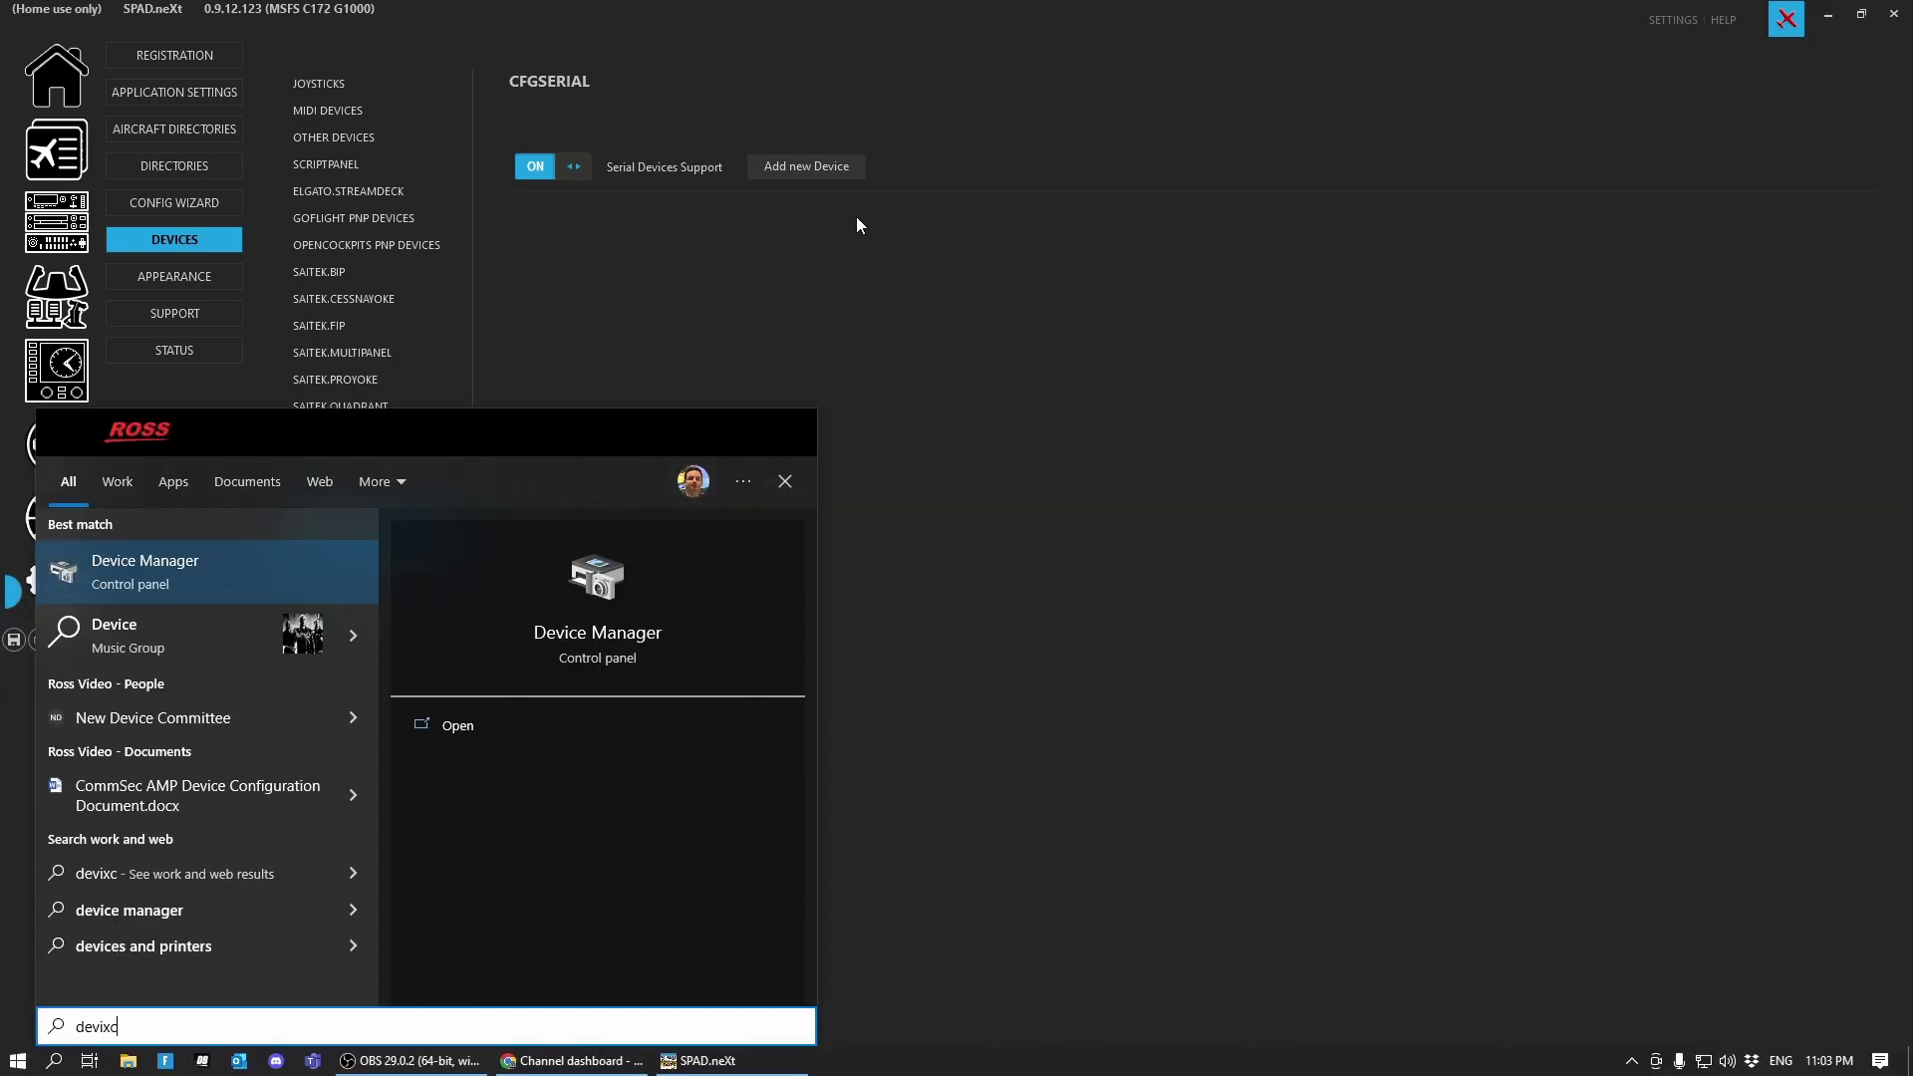
pyautogui.press('Return')
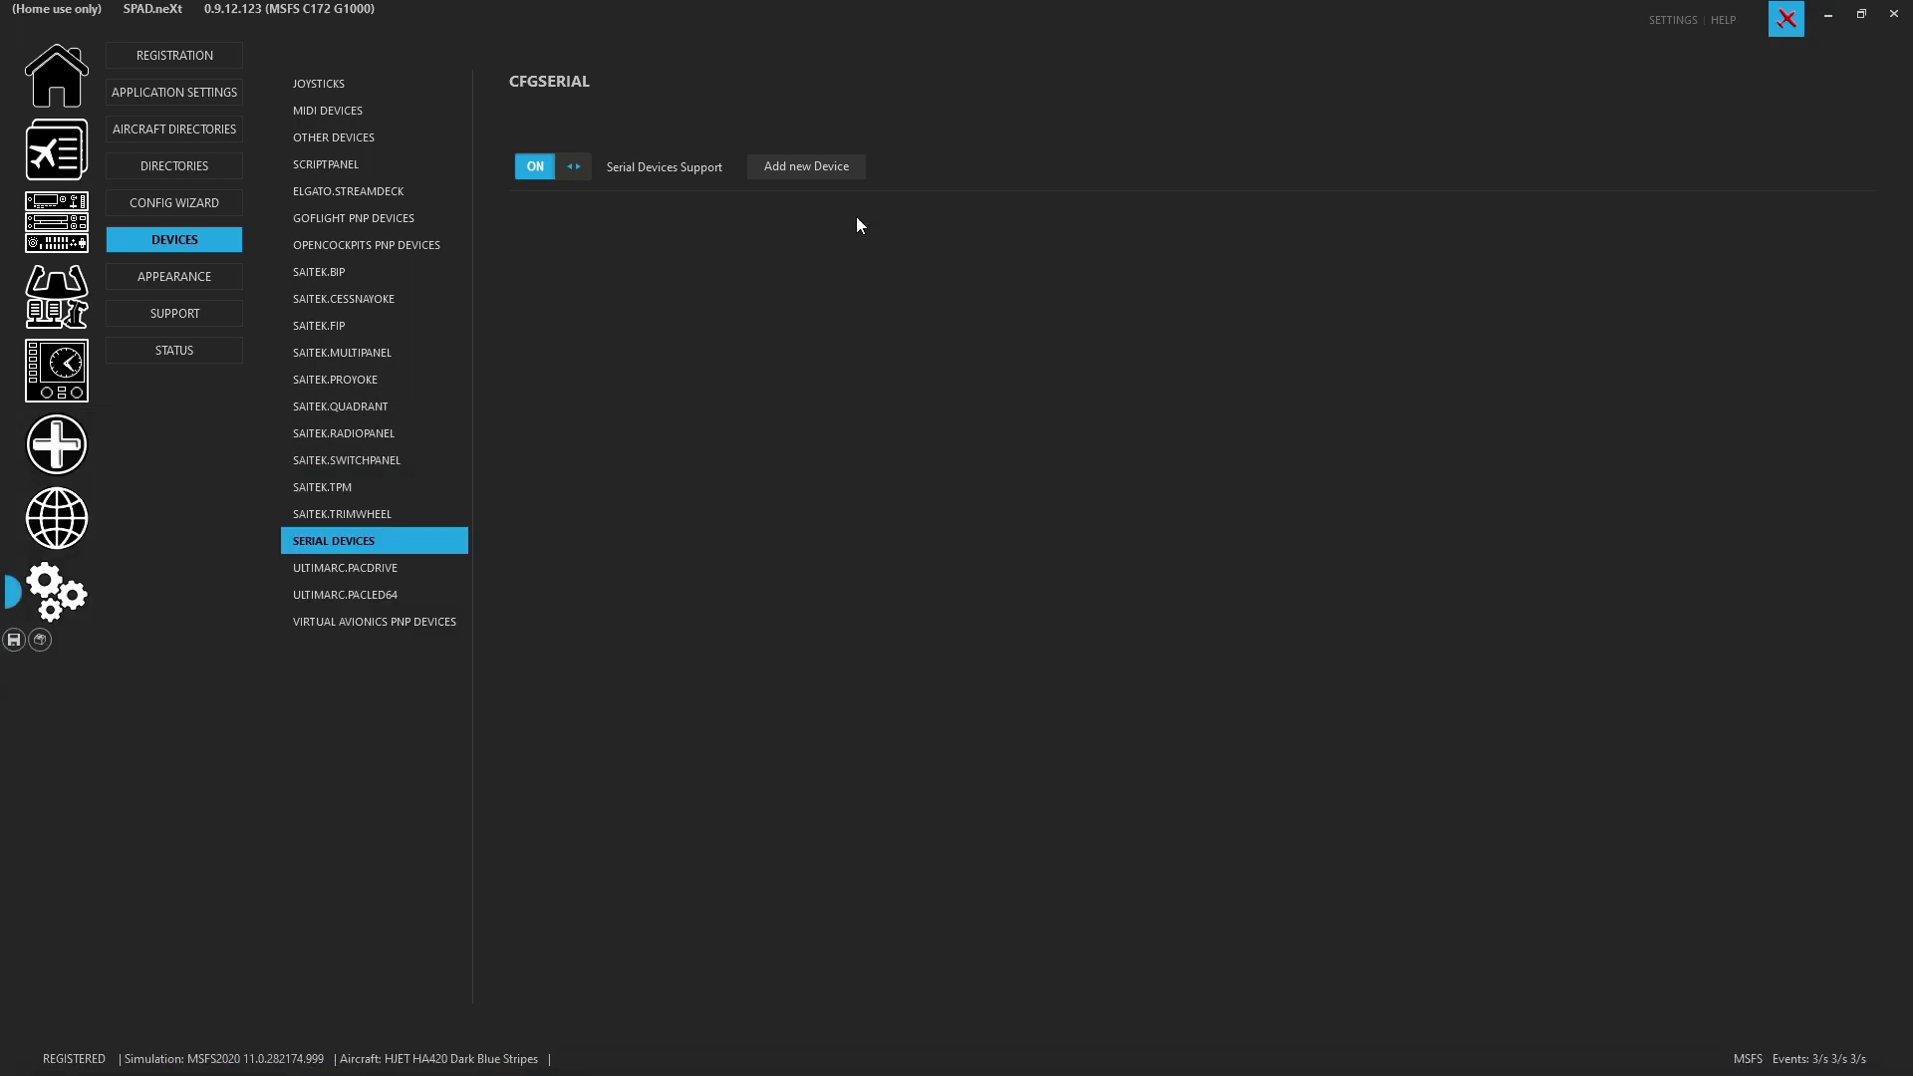
pyautogui.moveTo(1873, 201); pyautogui.dragTo(698, 107)
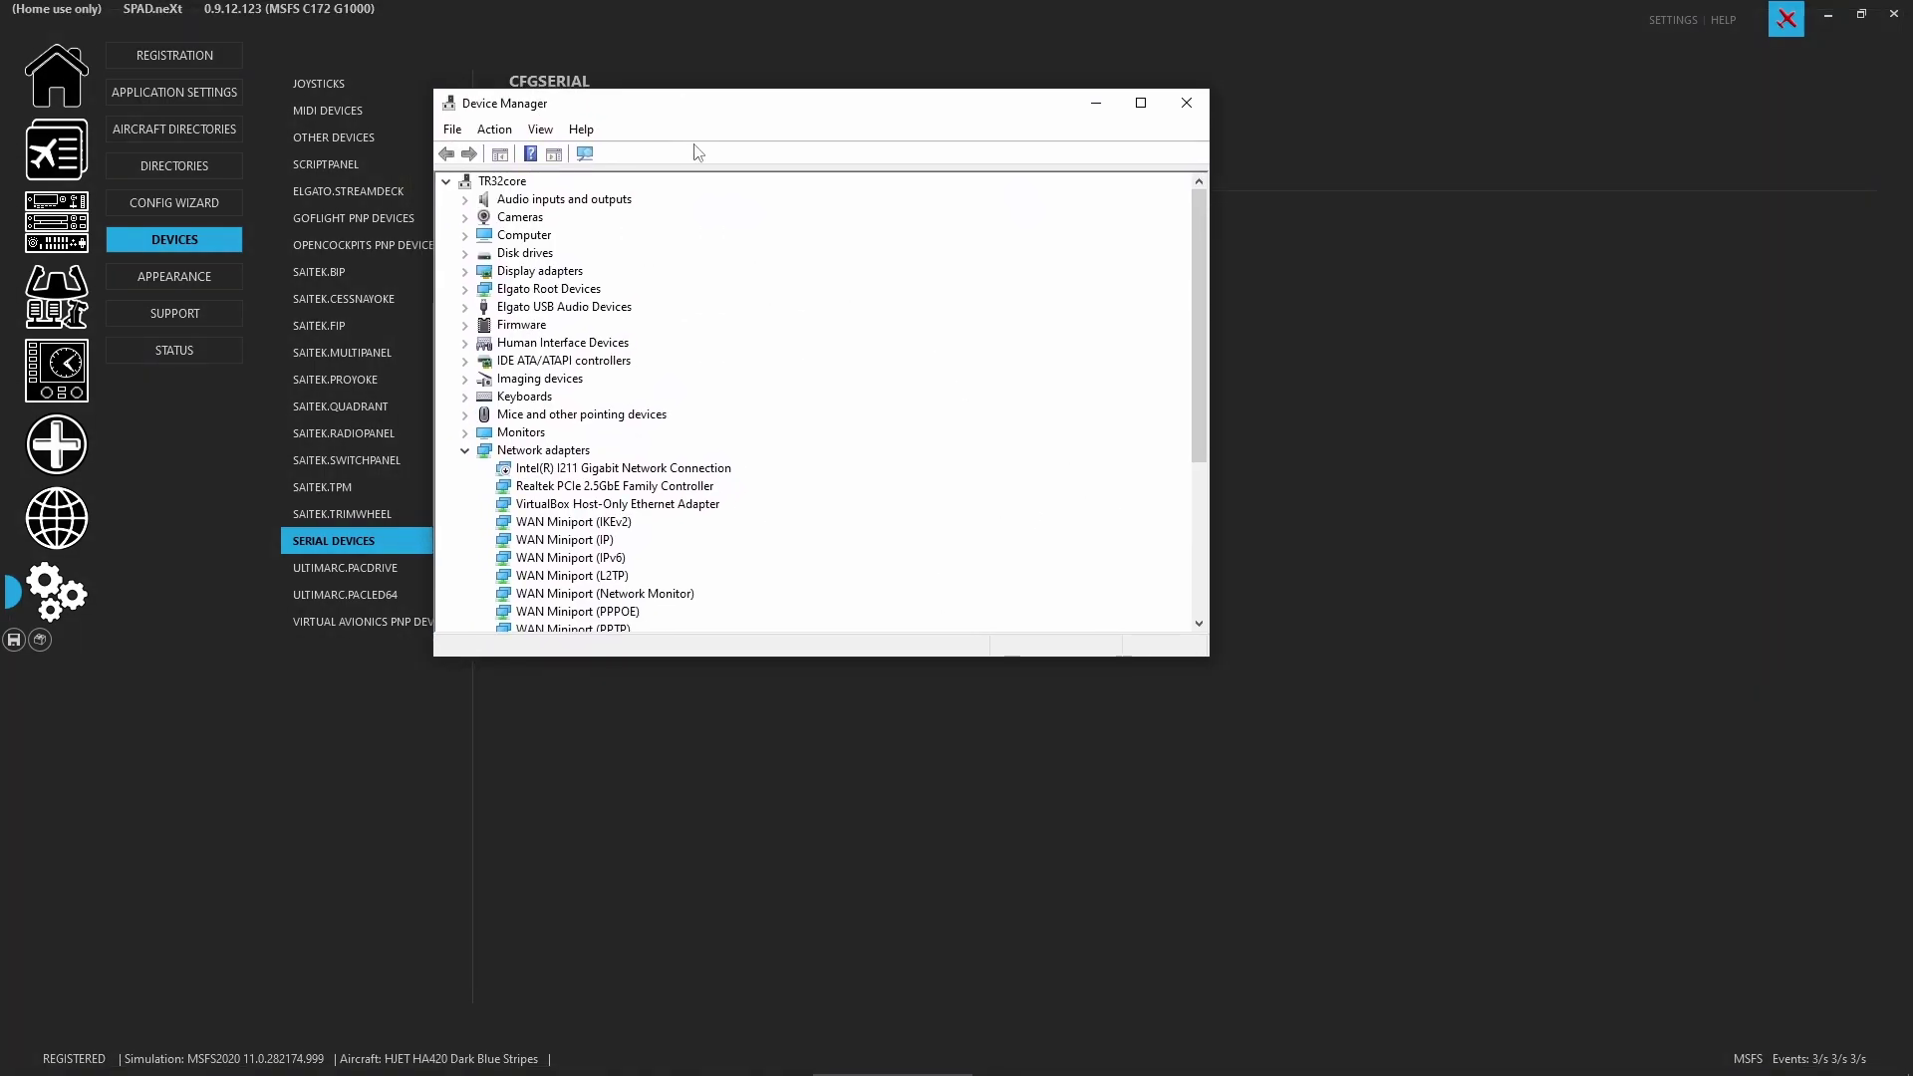
pyautogui.click(464, 450)
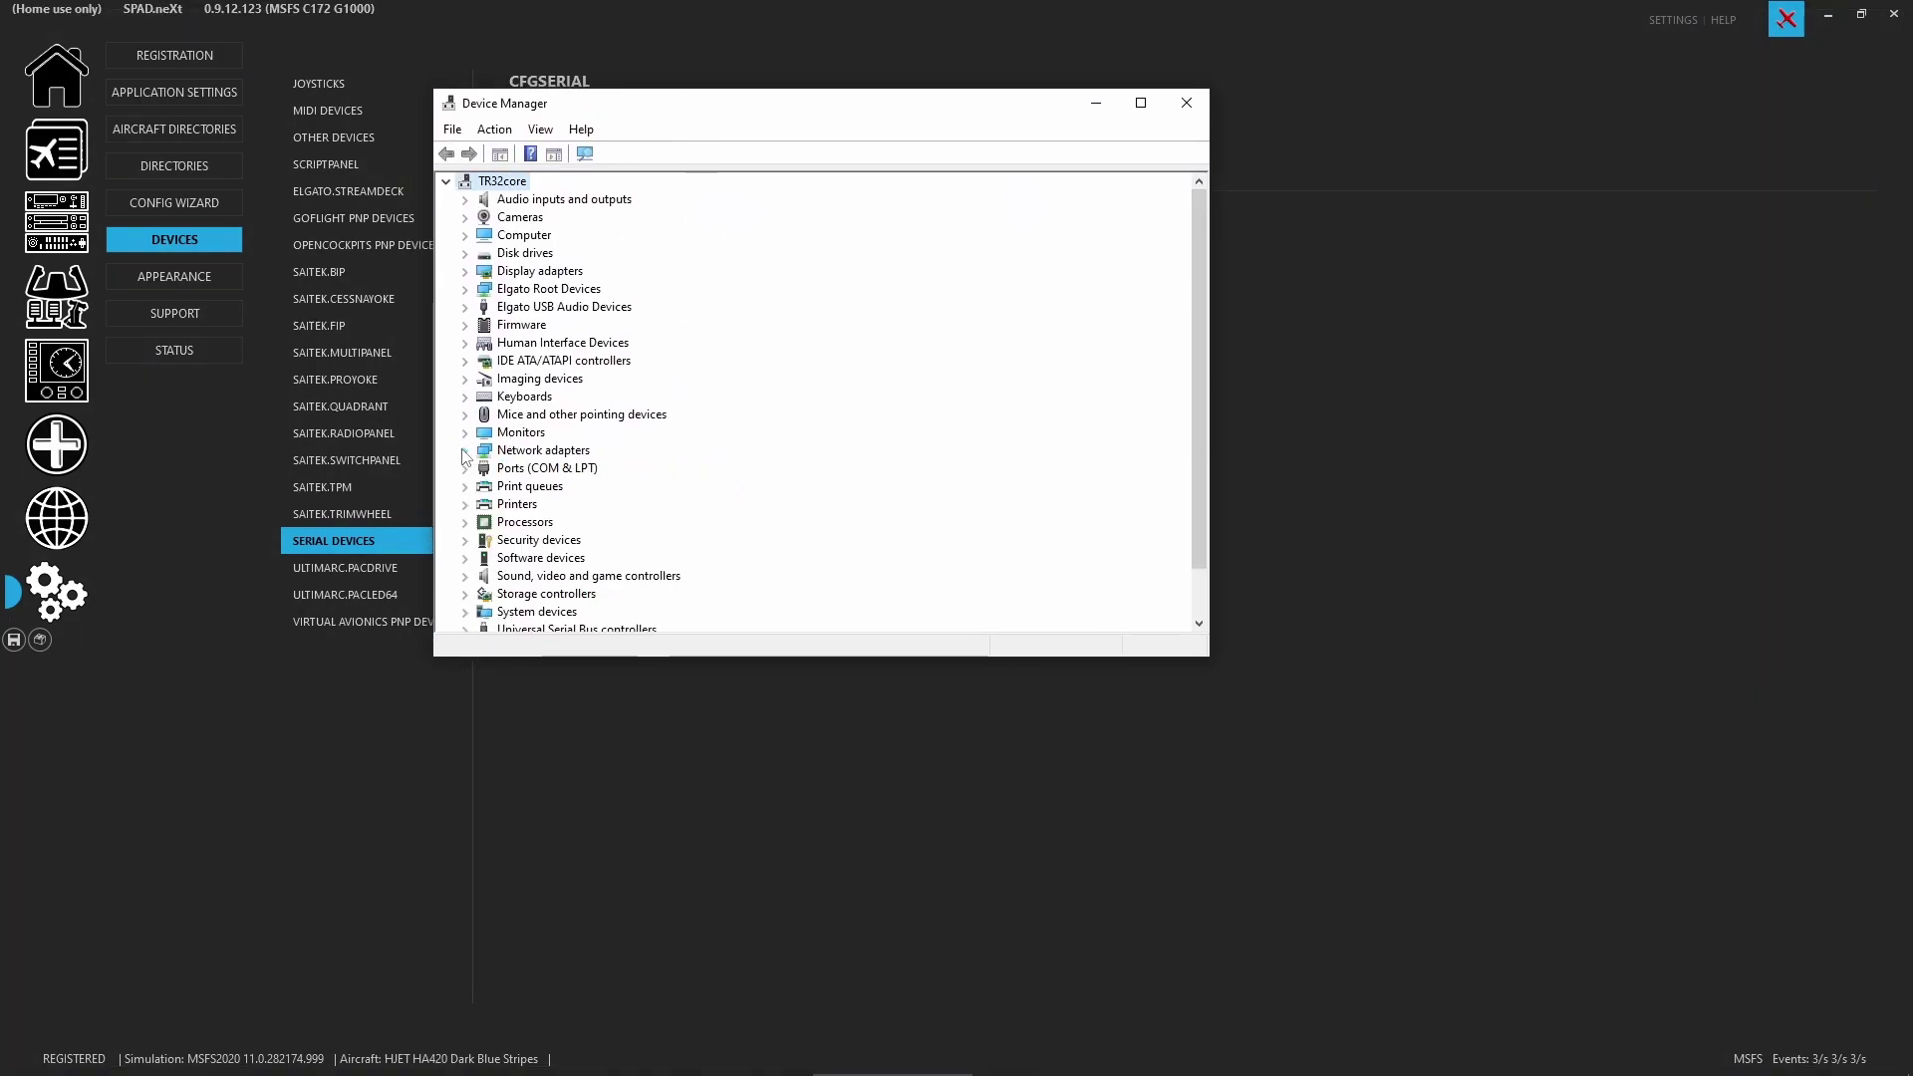
pyautogui.click(466, 470)
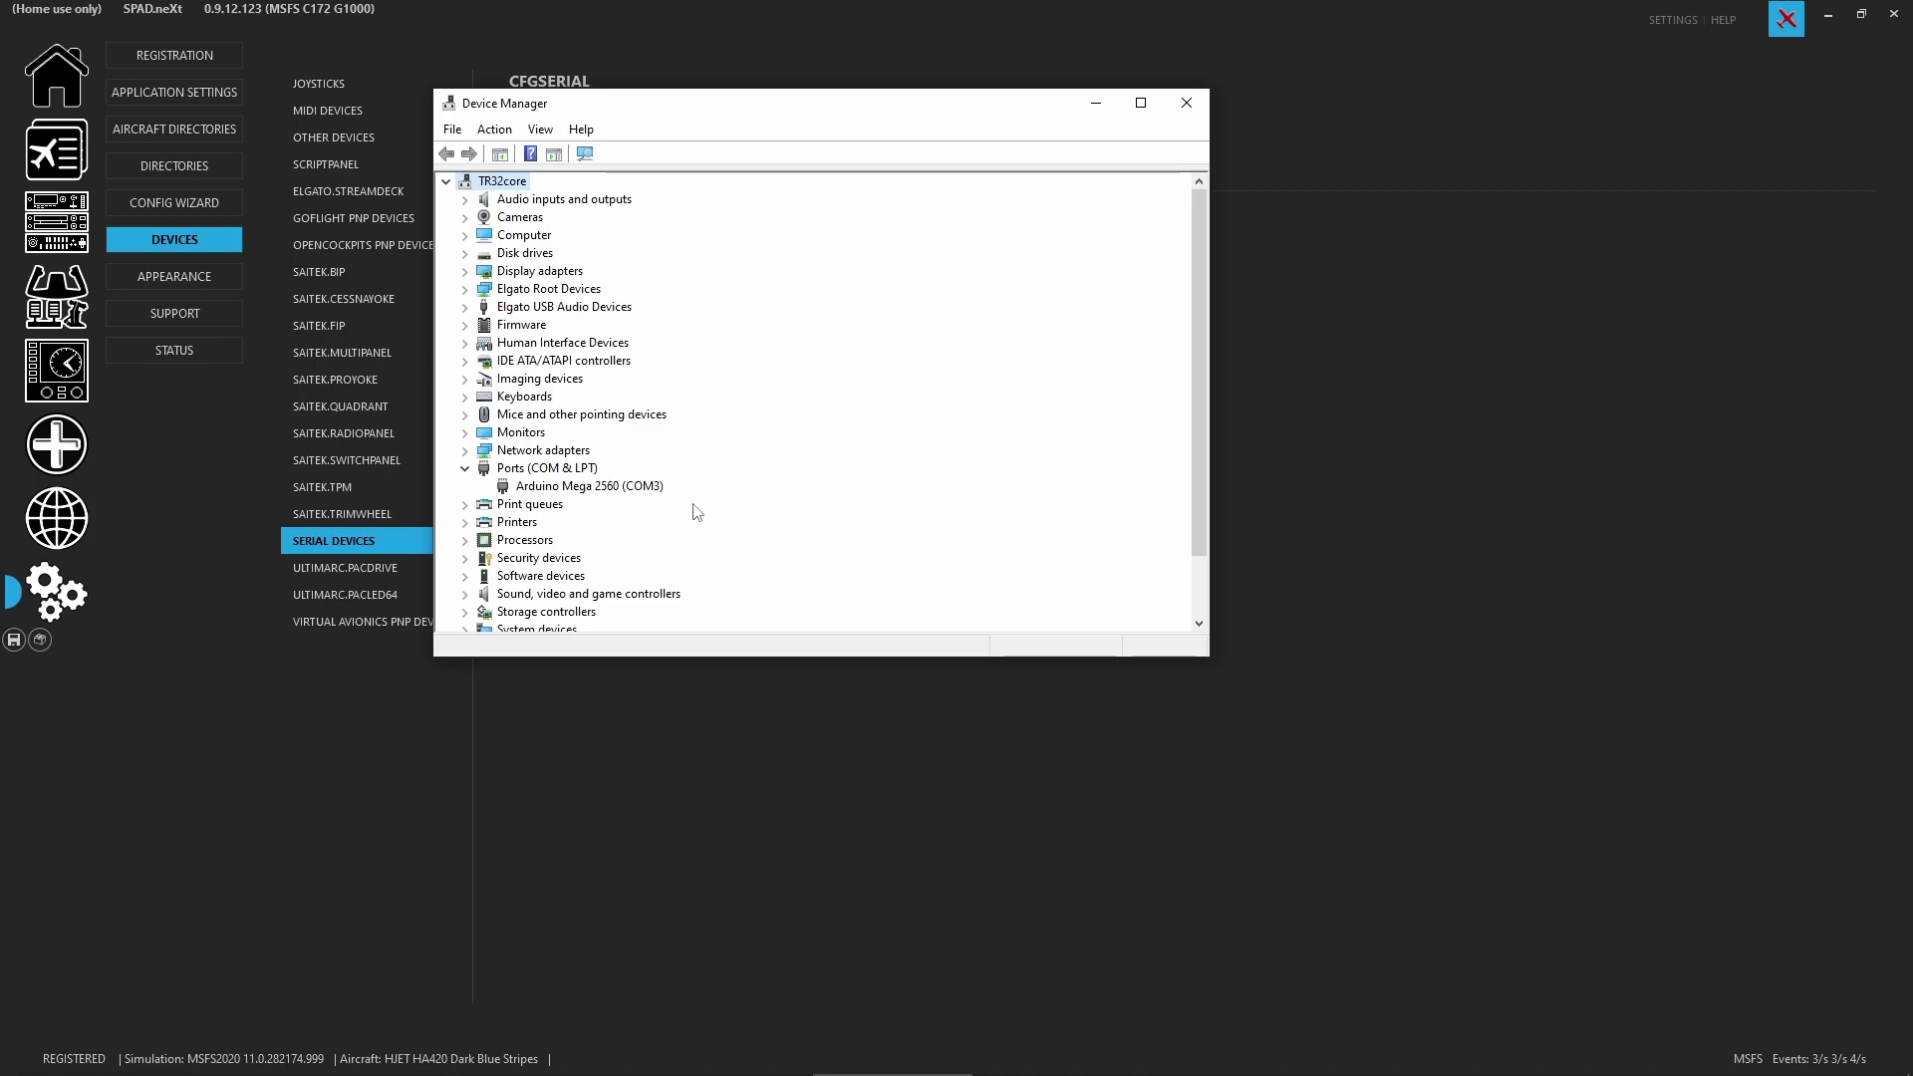
pyautogui.click(640, 490)
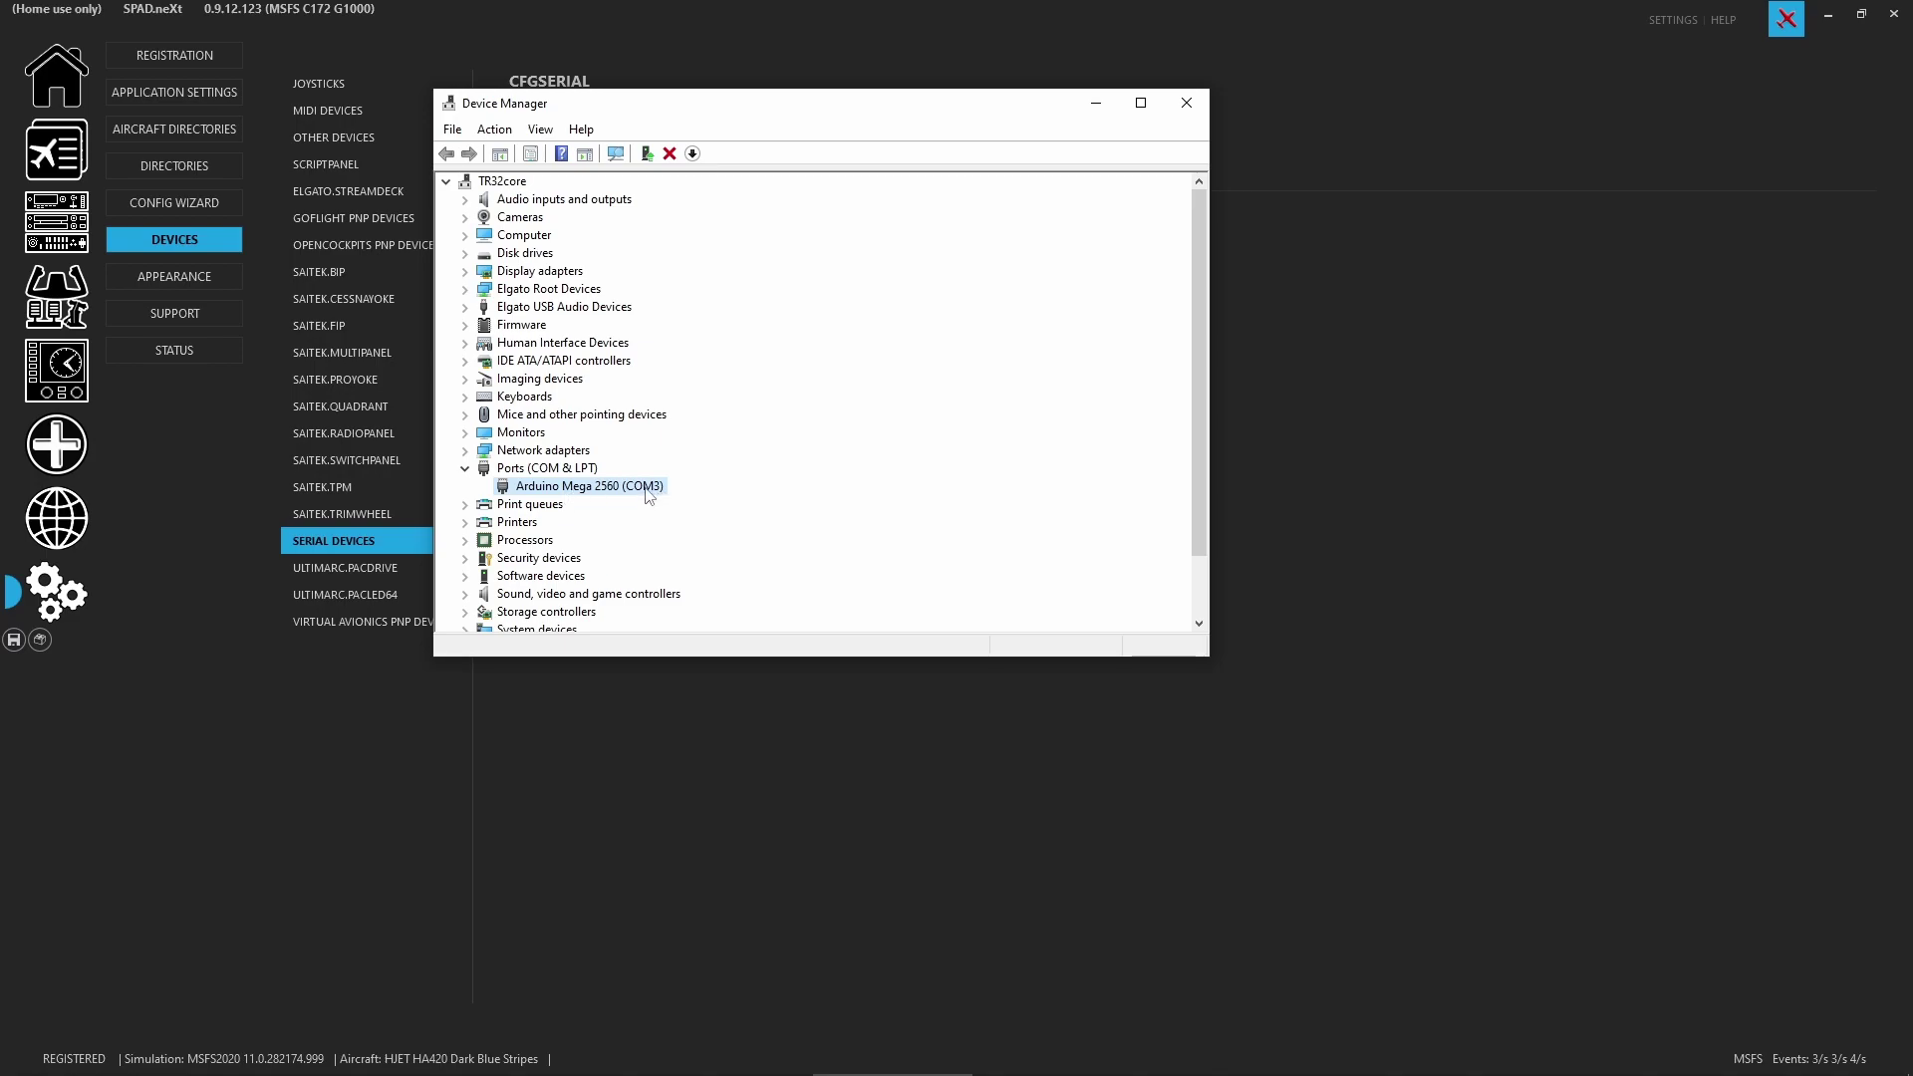
pyautogui.click(1178, 102)
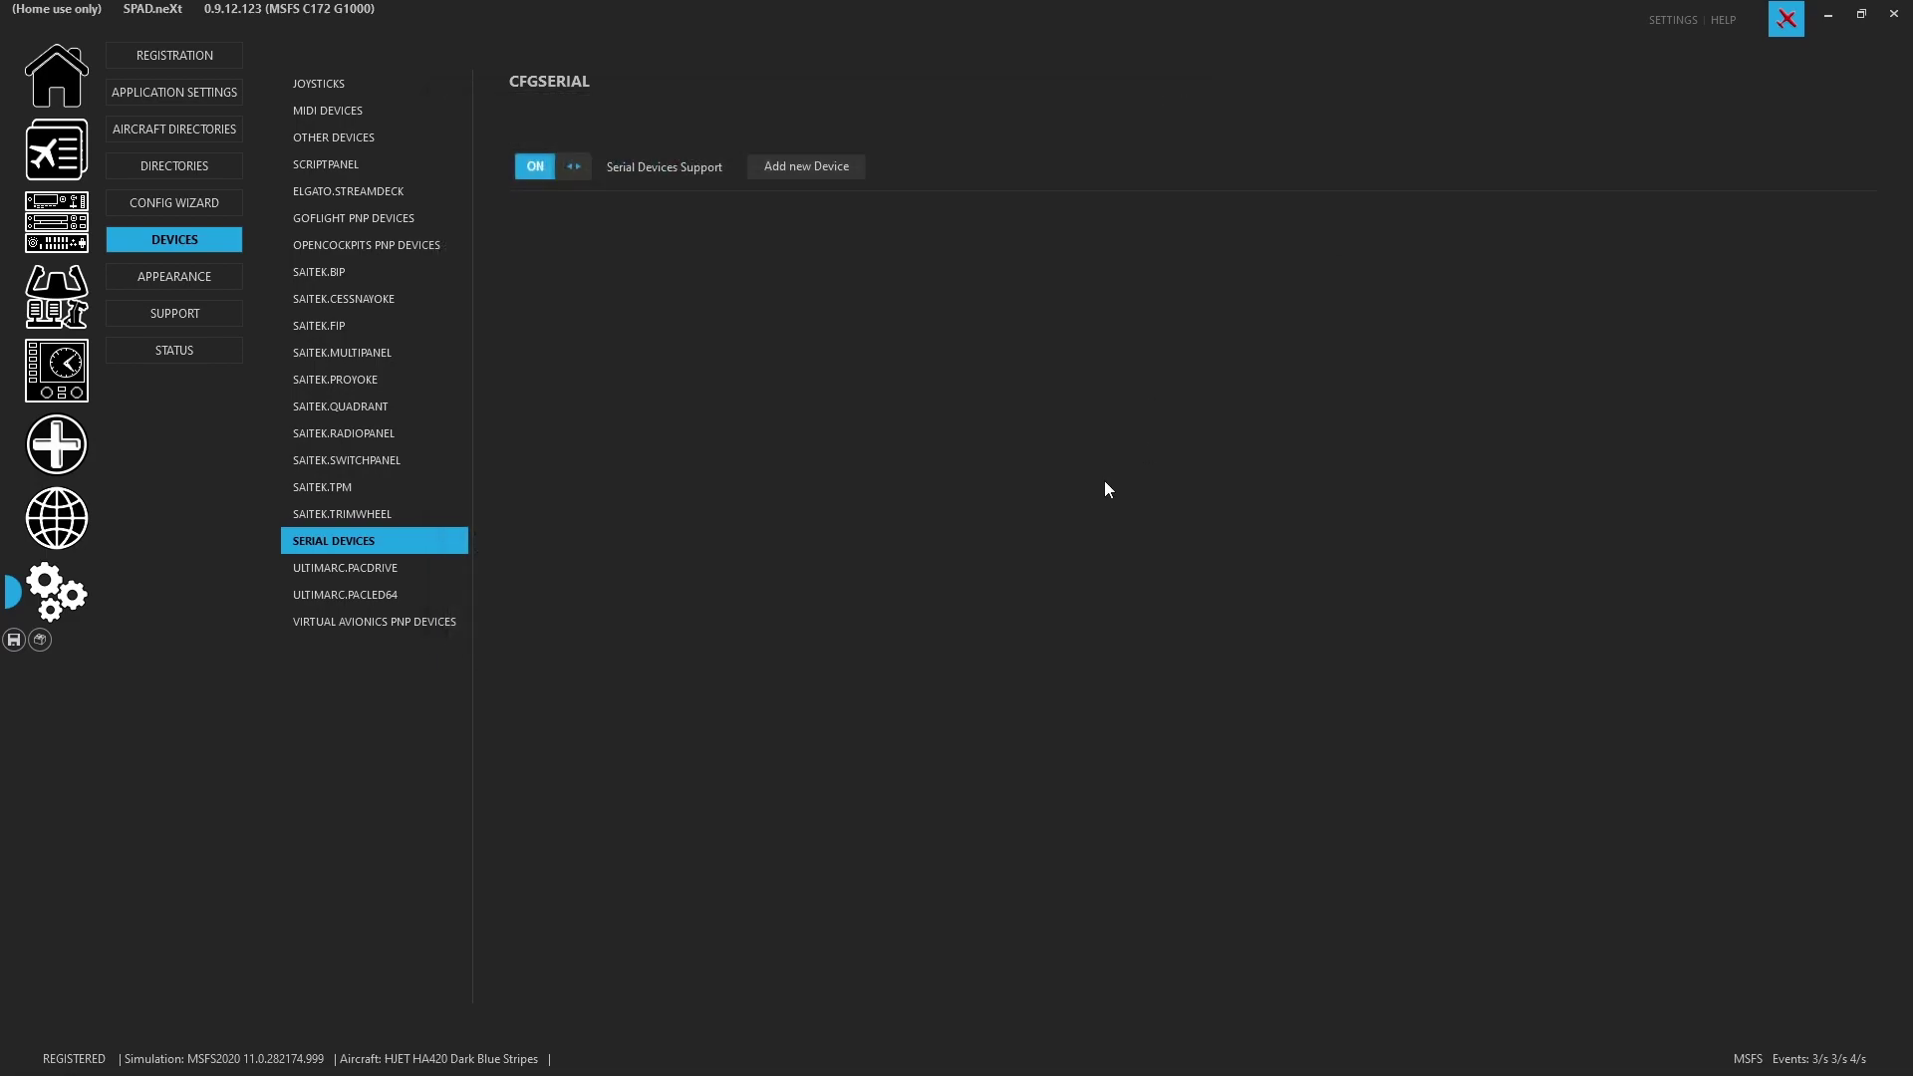
# Step: Add a new serial device on port COM3 with the RealSimGear protocol
pyautogui.click(840, 166)
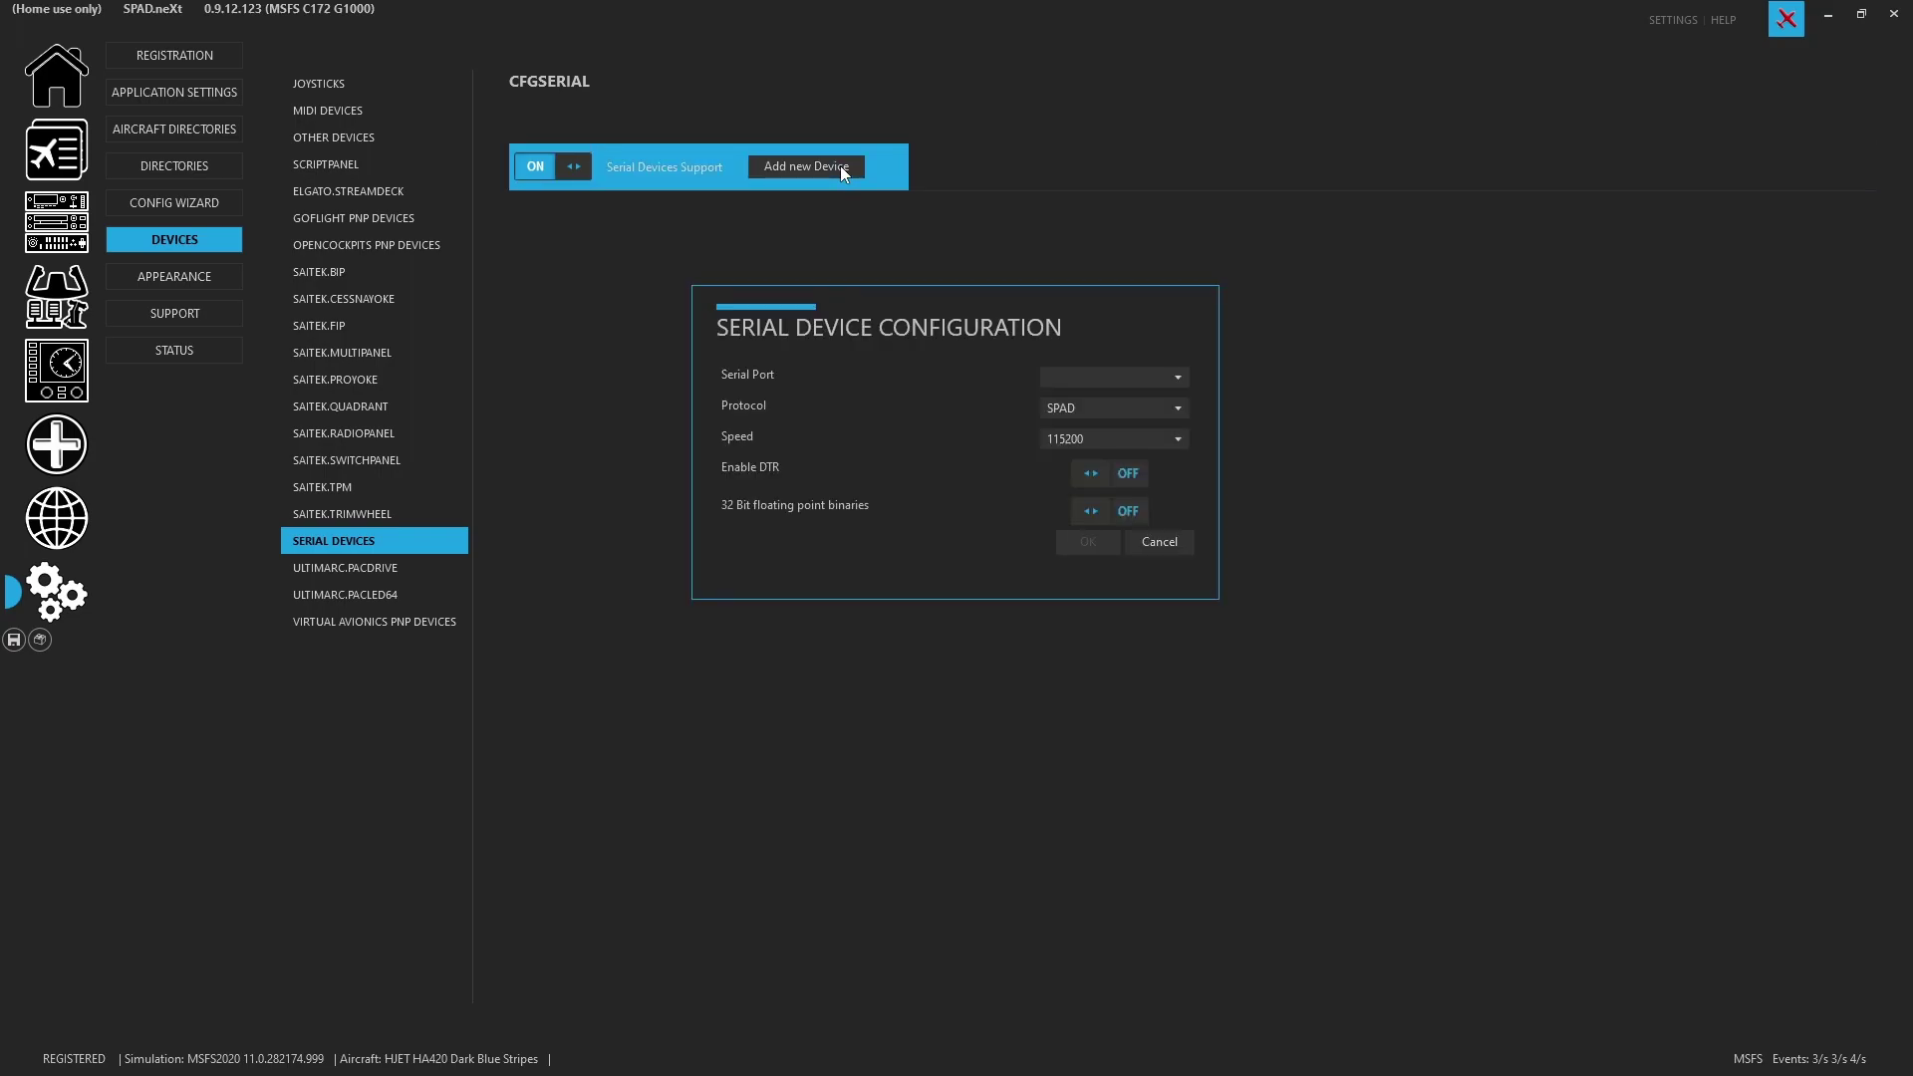
pyautogui.click(1110, 377)
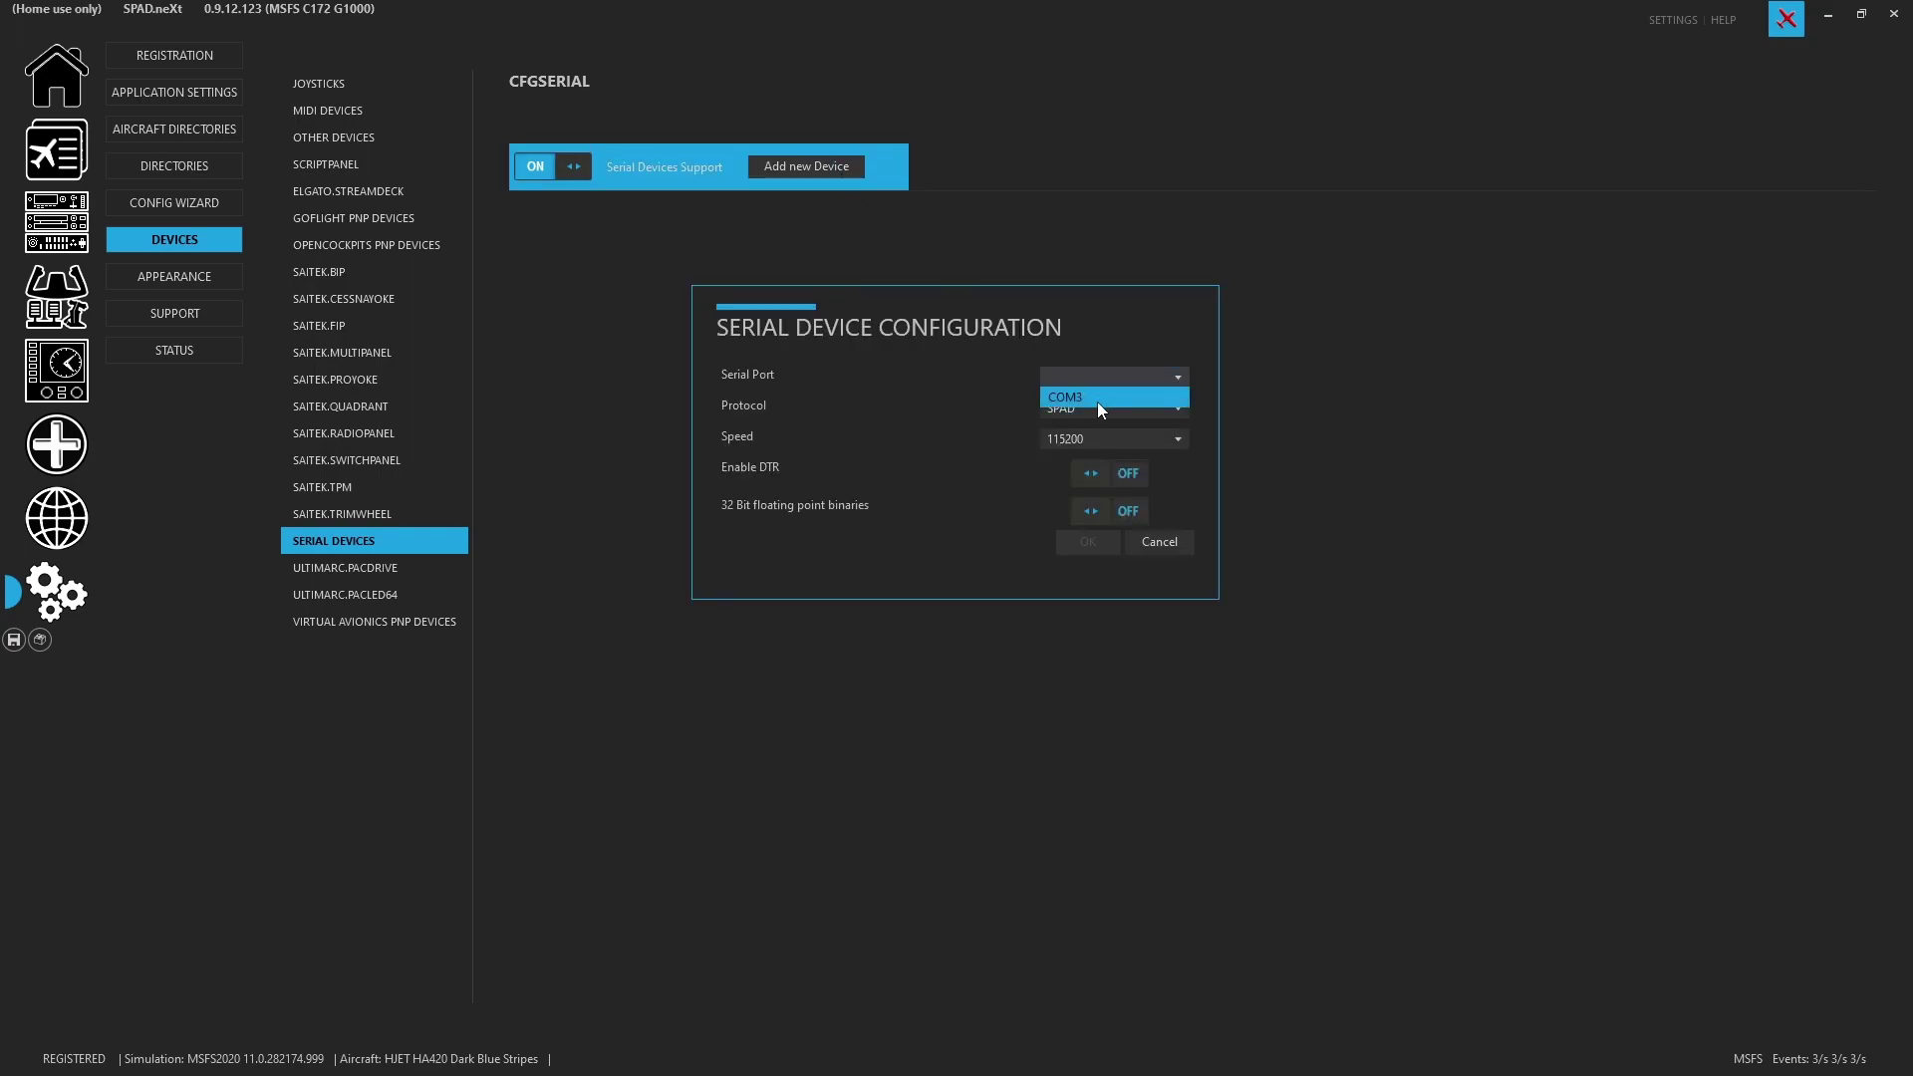
pyautogui.click(1097, 399)
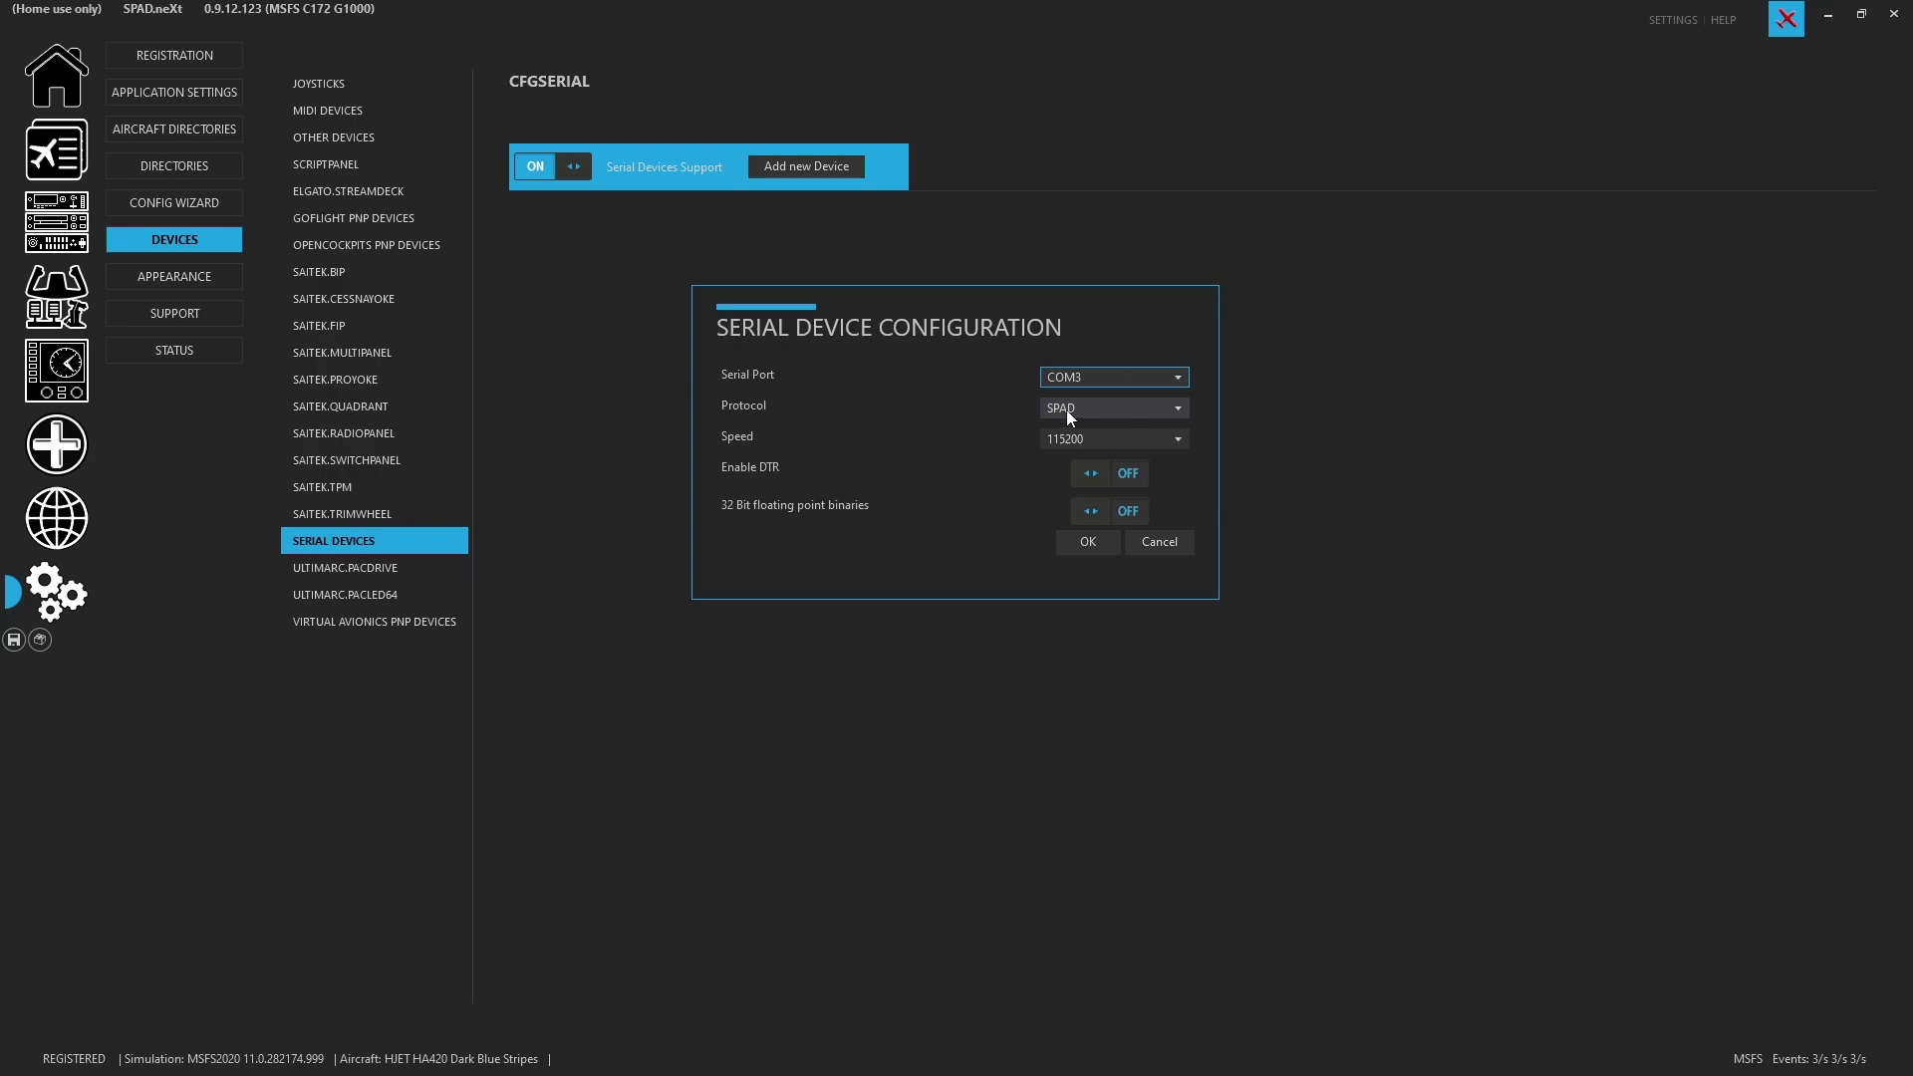
pyautogui.click(1067, 410)
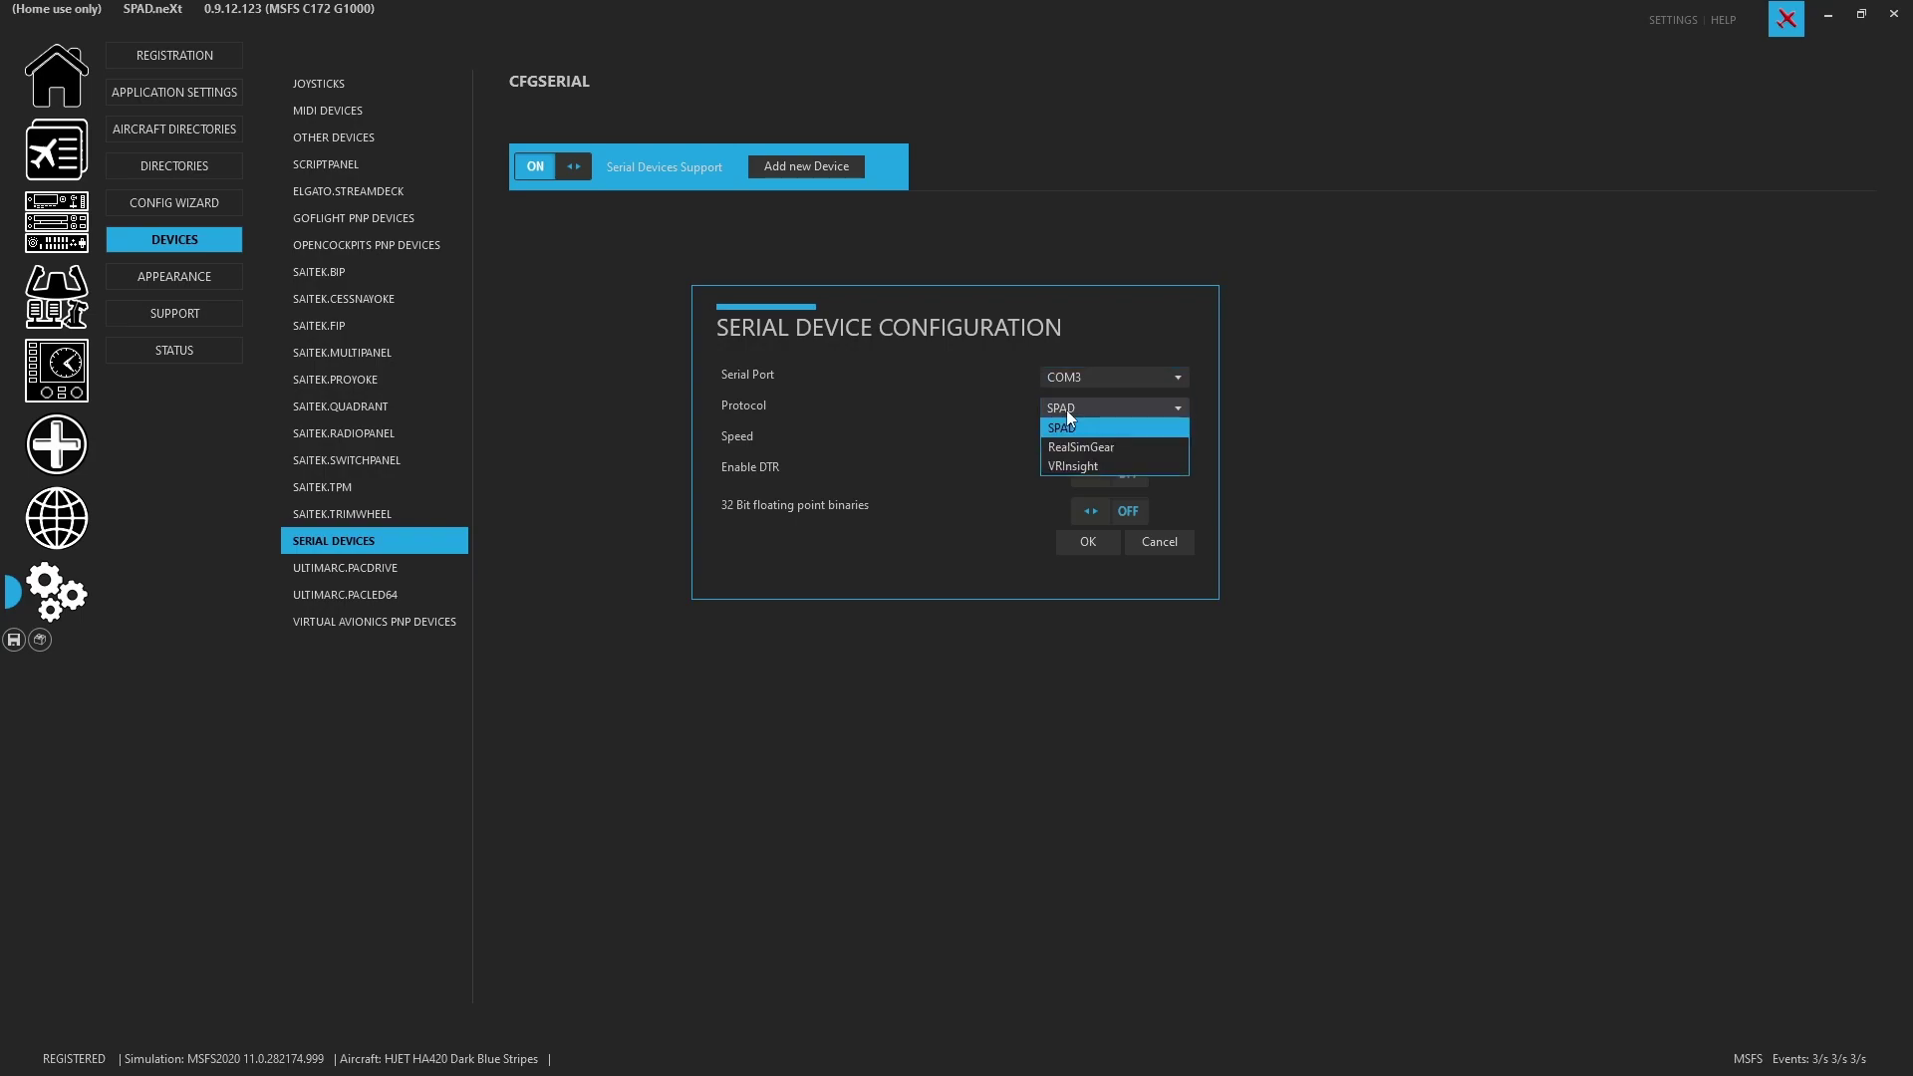
pyautogui.click(1118, 447)
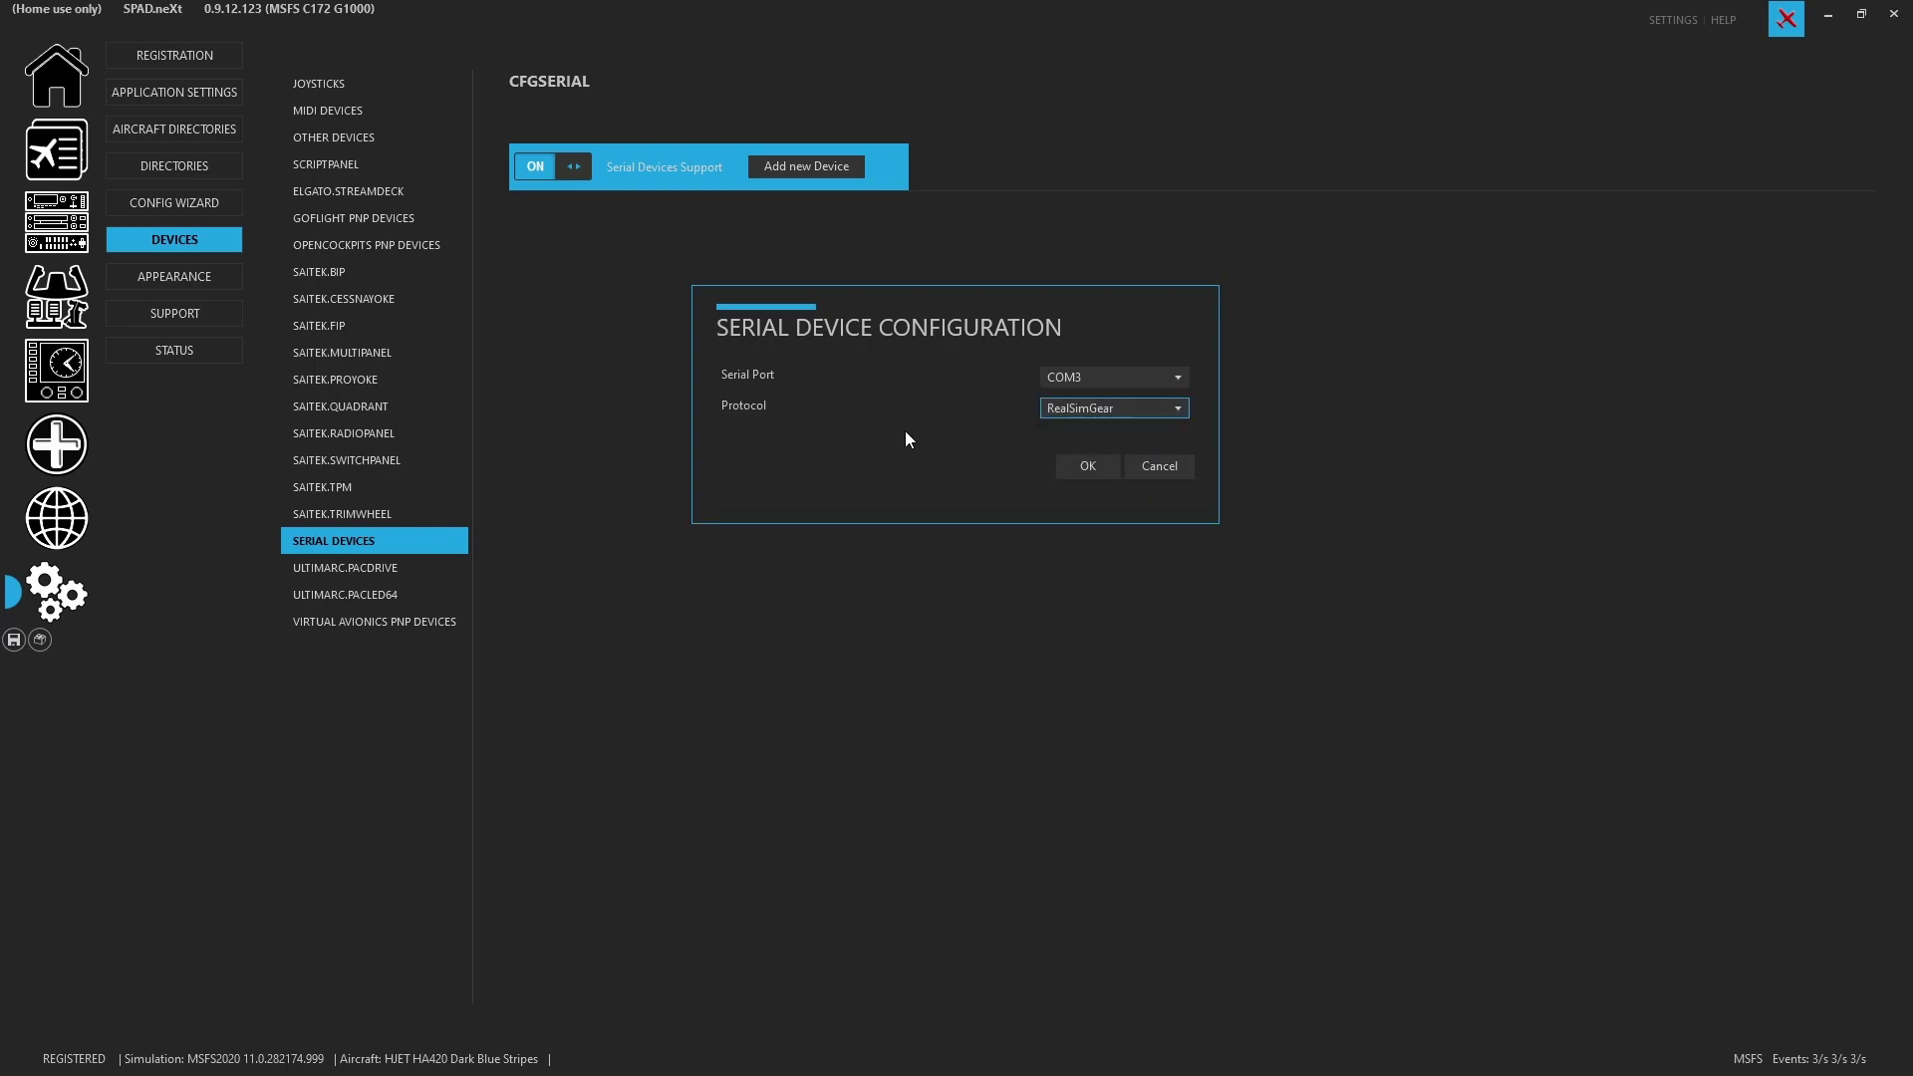
pyautogui.click(1114, 464)
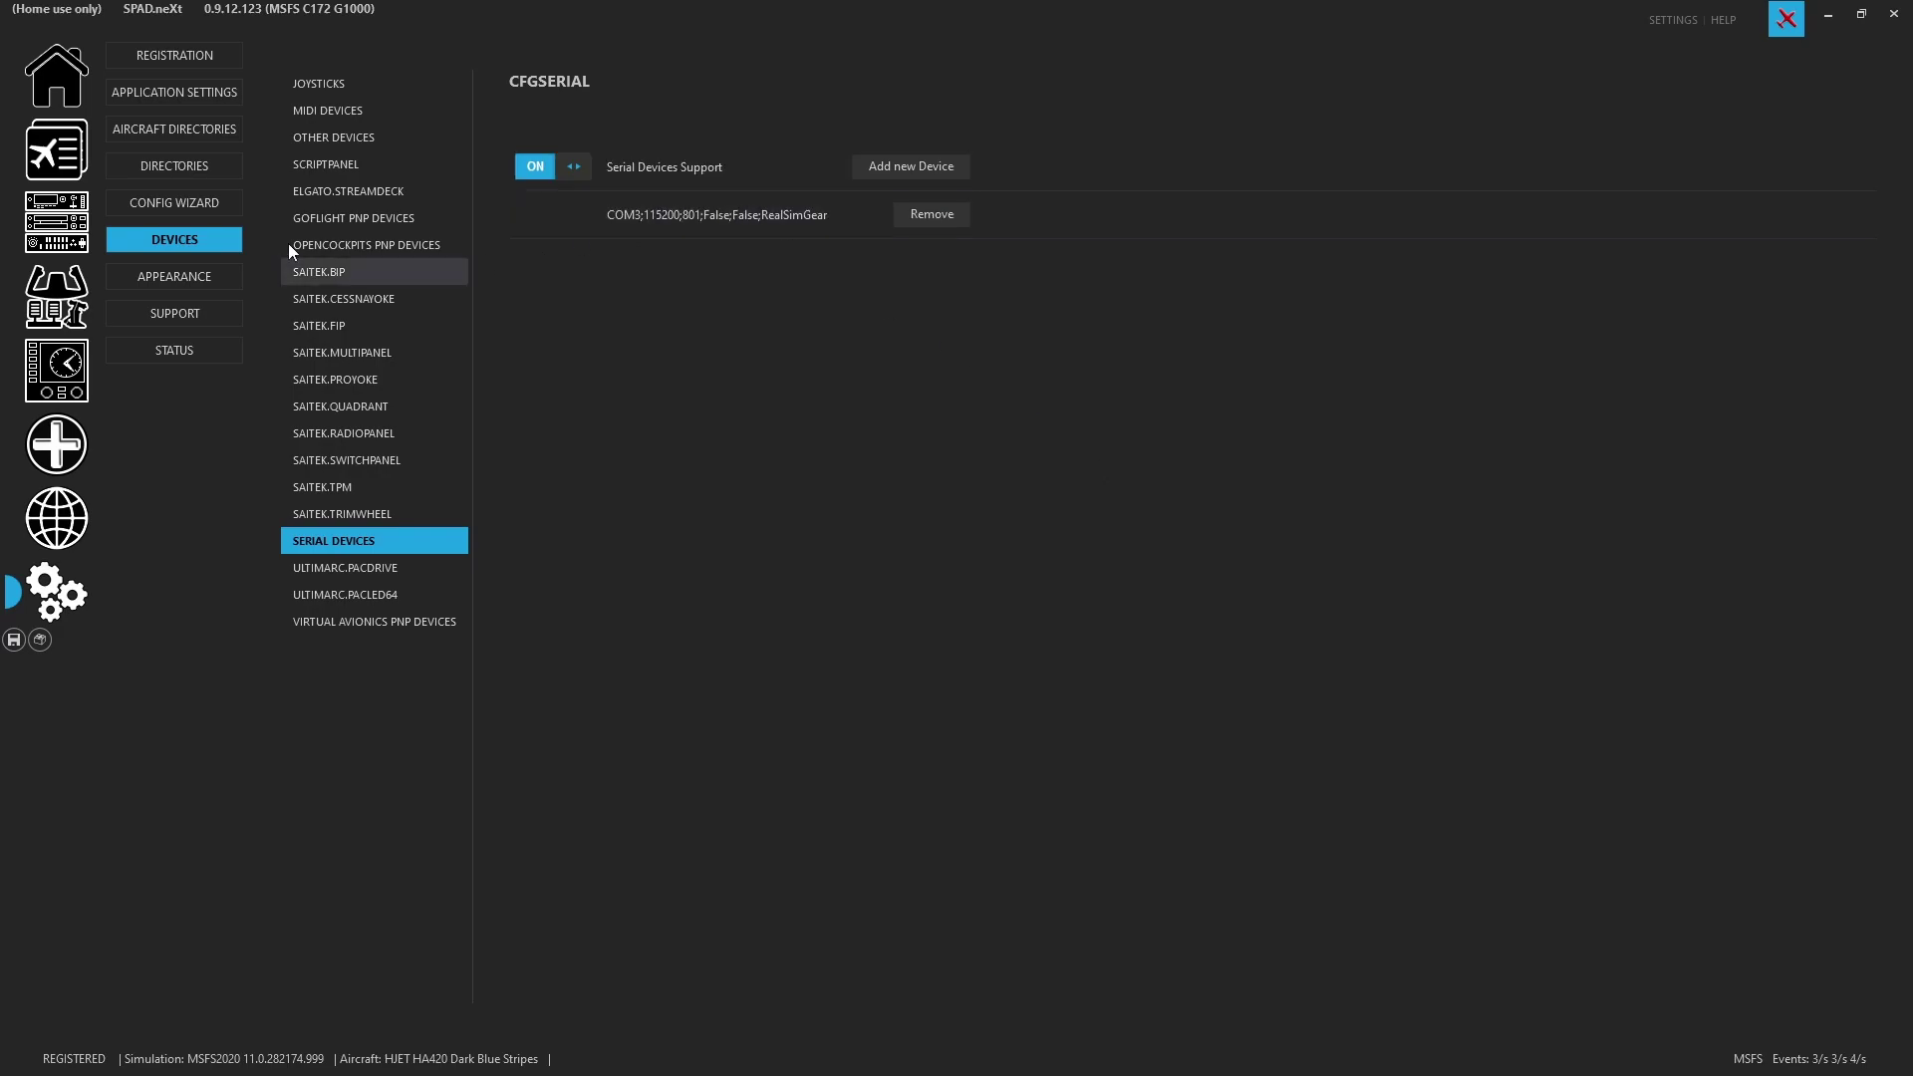
# Step: Open the RealSimGear-GMA-Addon (COM3) device page and check the events assigned to its COM1 MIC light and volume encoder
pyautogui.click(57, 221)
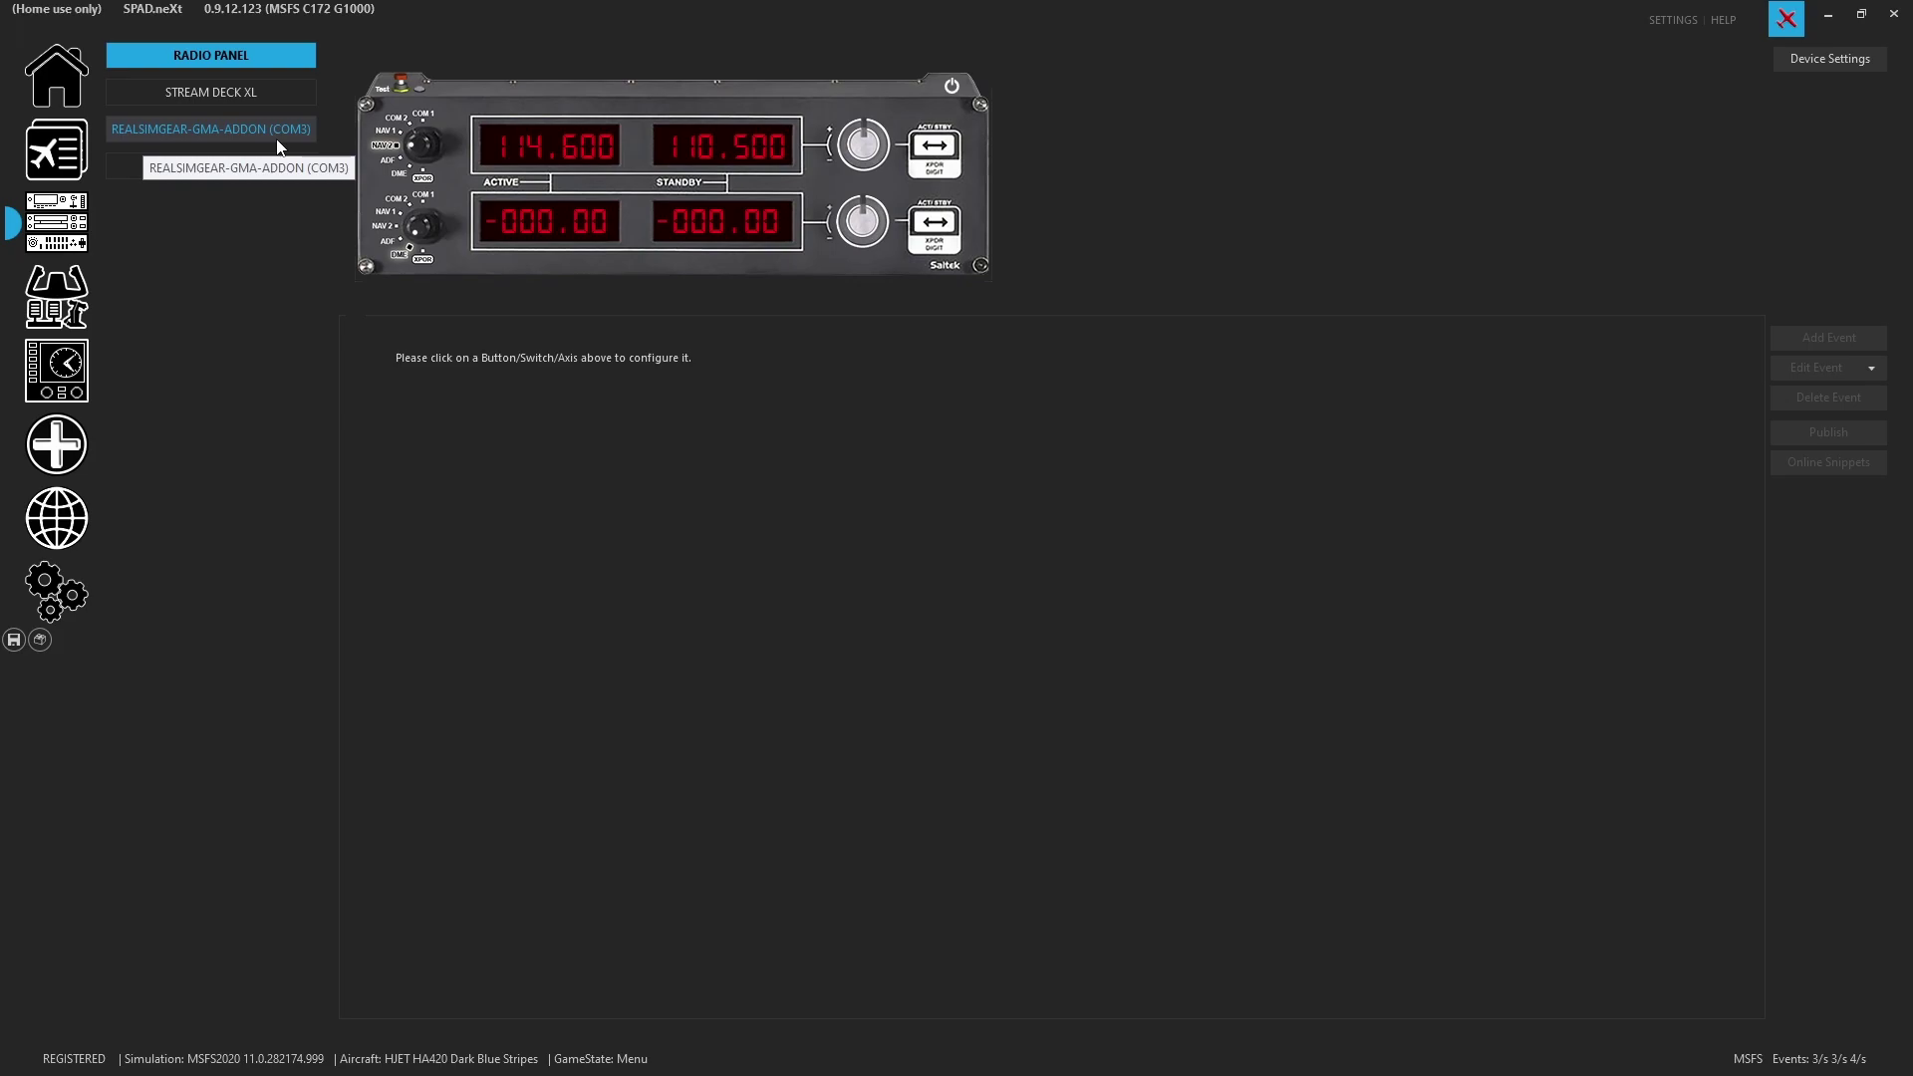
pyautogui.click(202, 140)
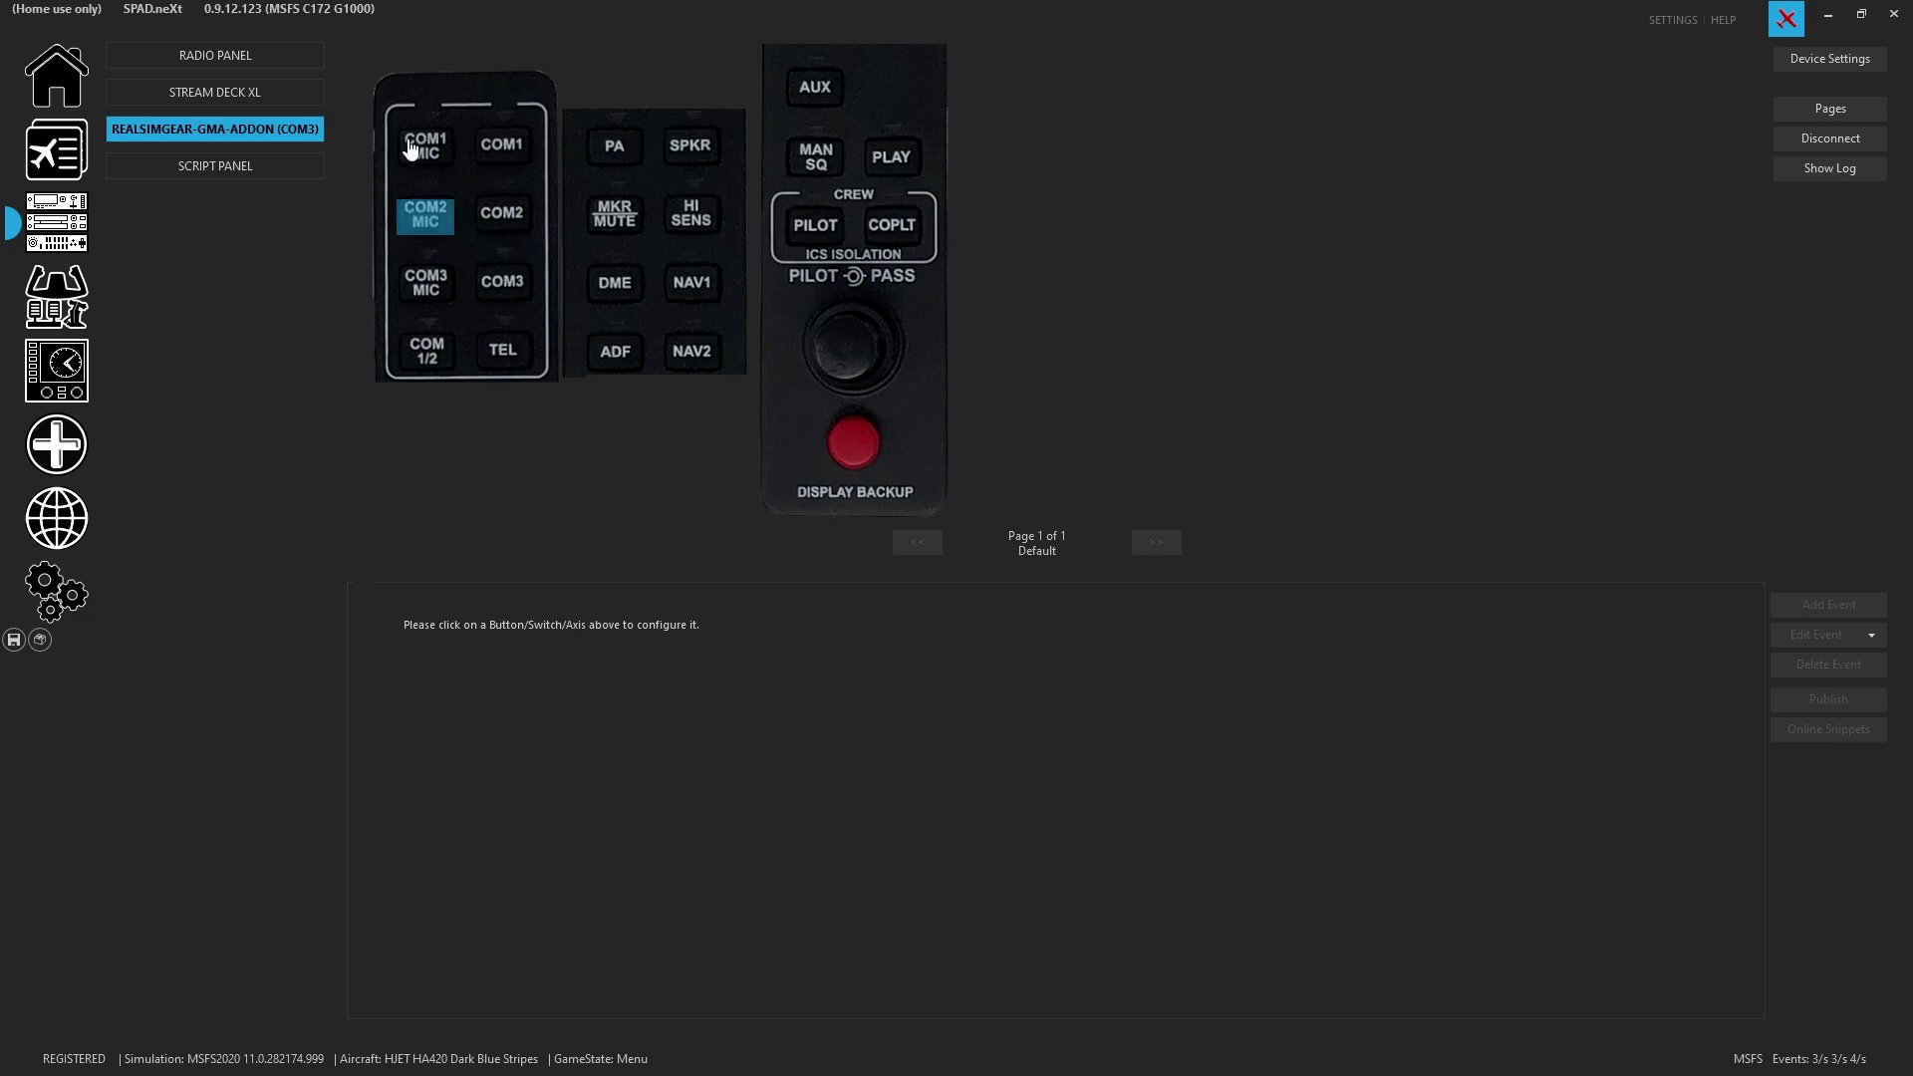
pyautogui.click(427, 101)
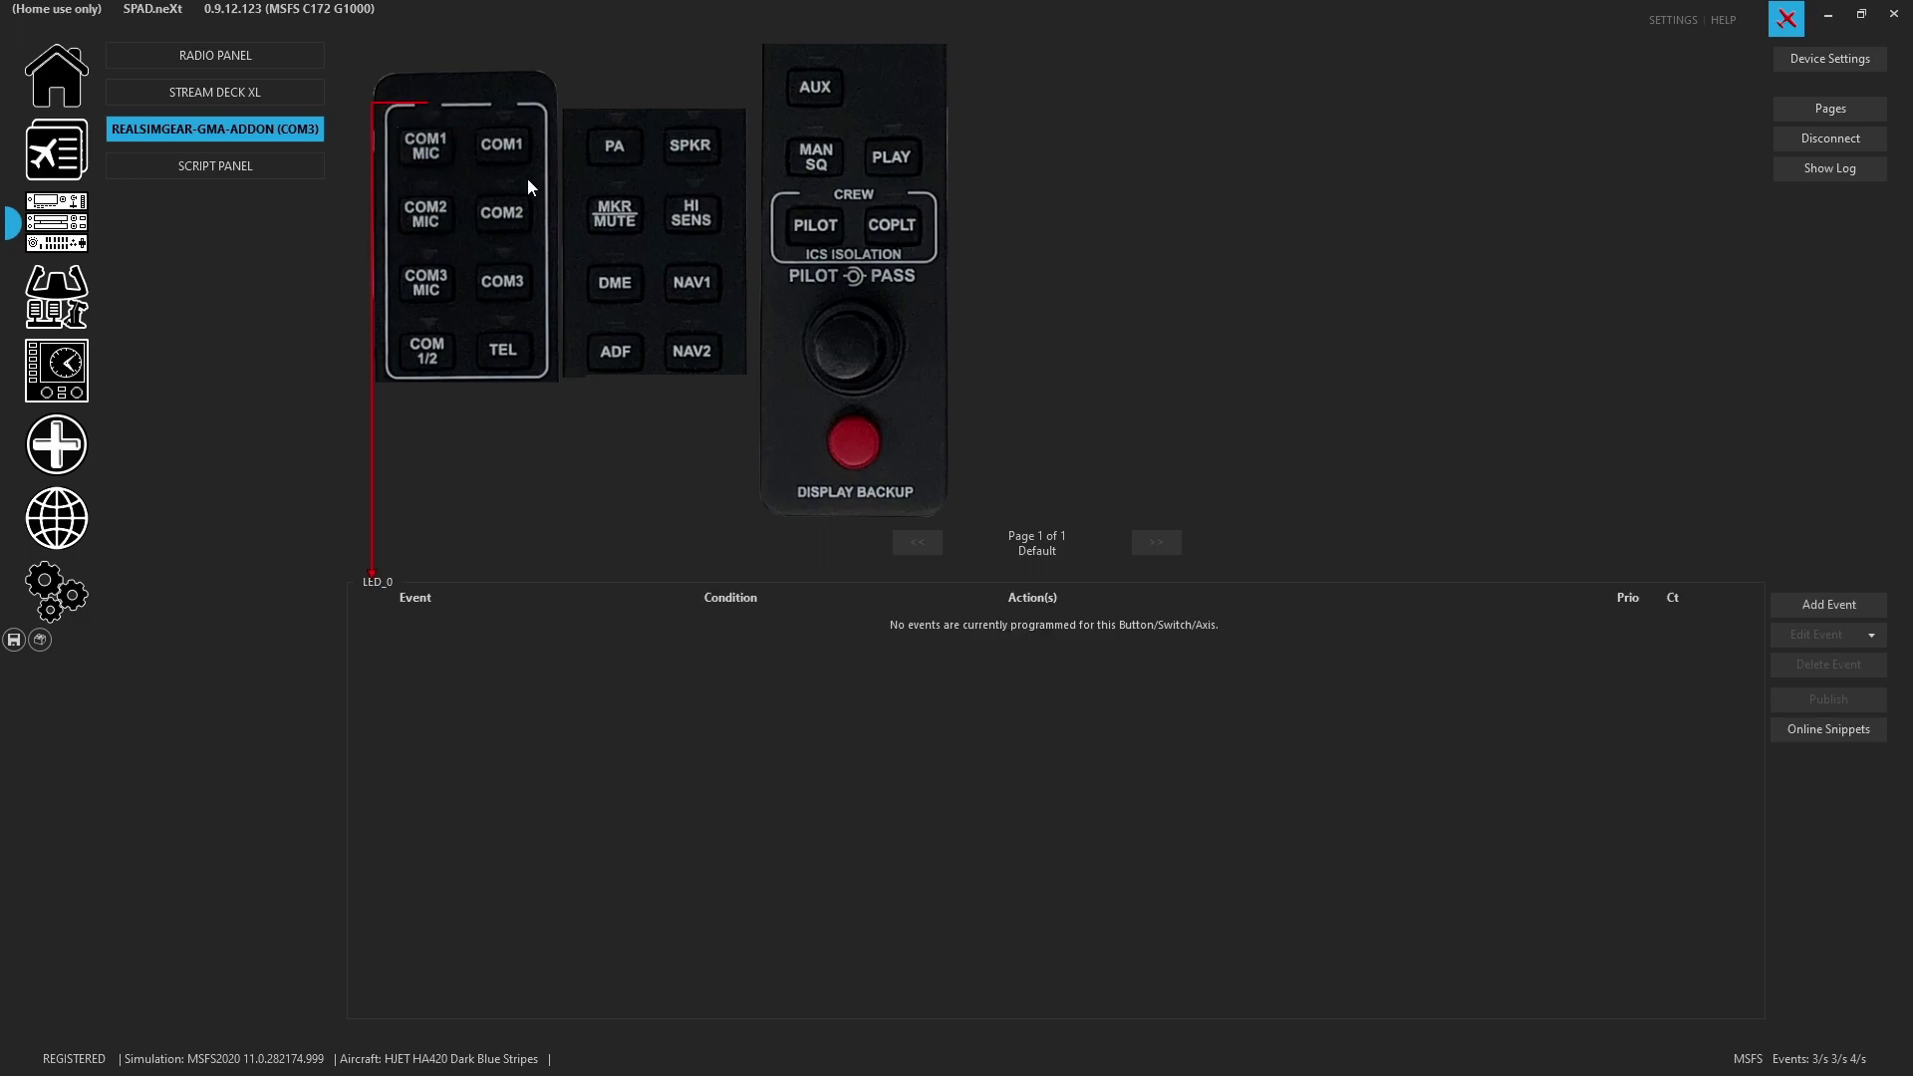
pyautogui.click(438, 155)
pyautogui.click(833, 340)
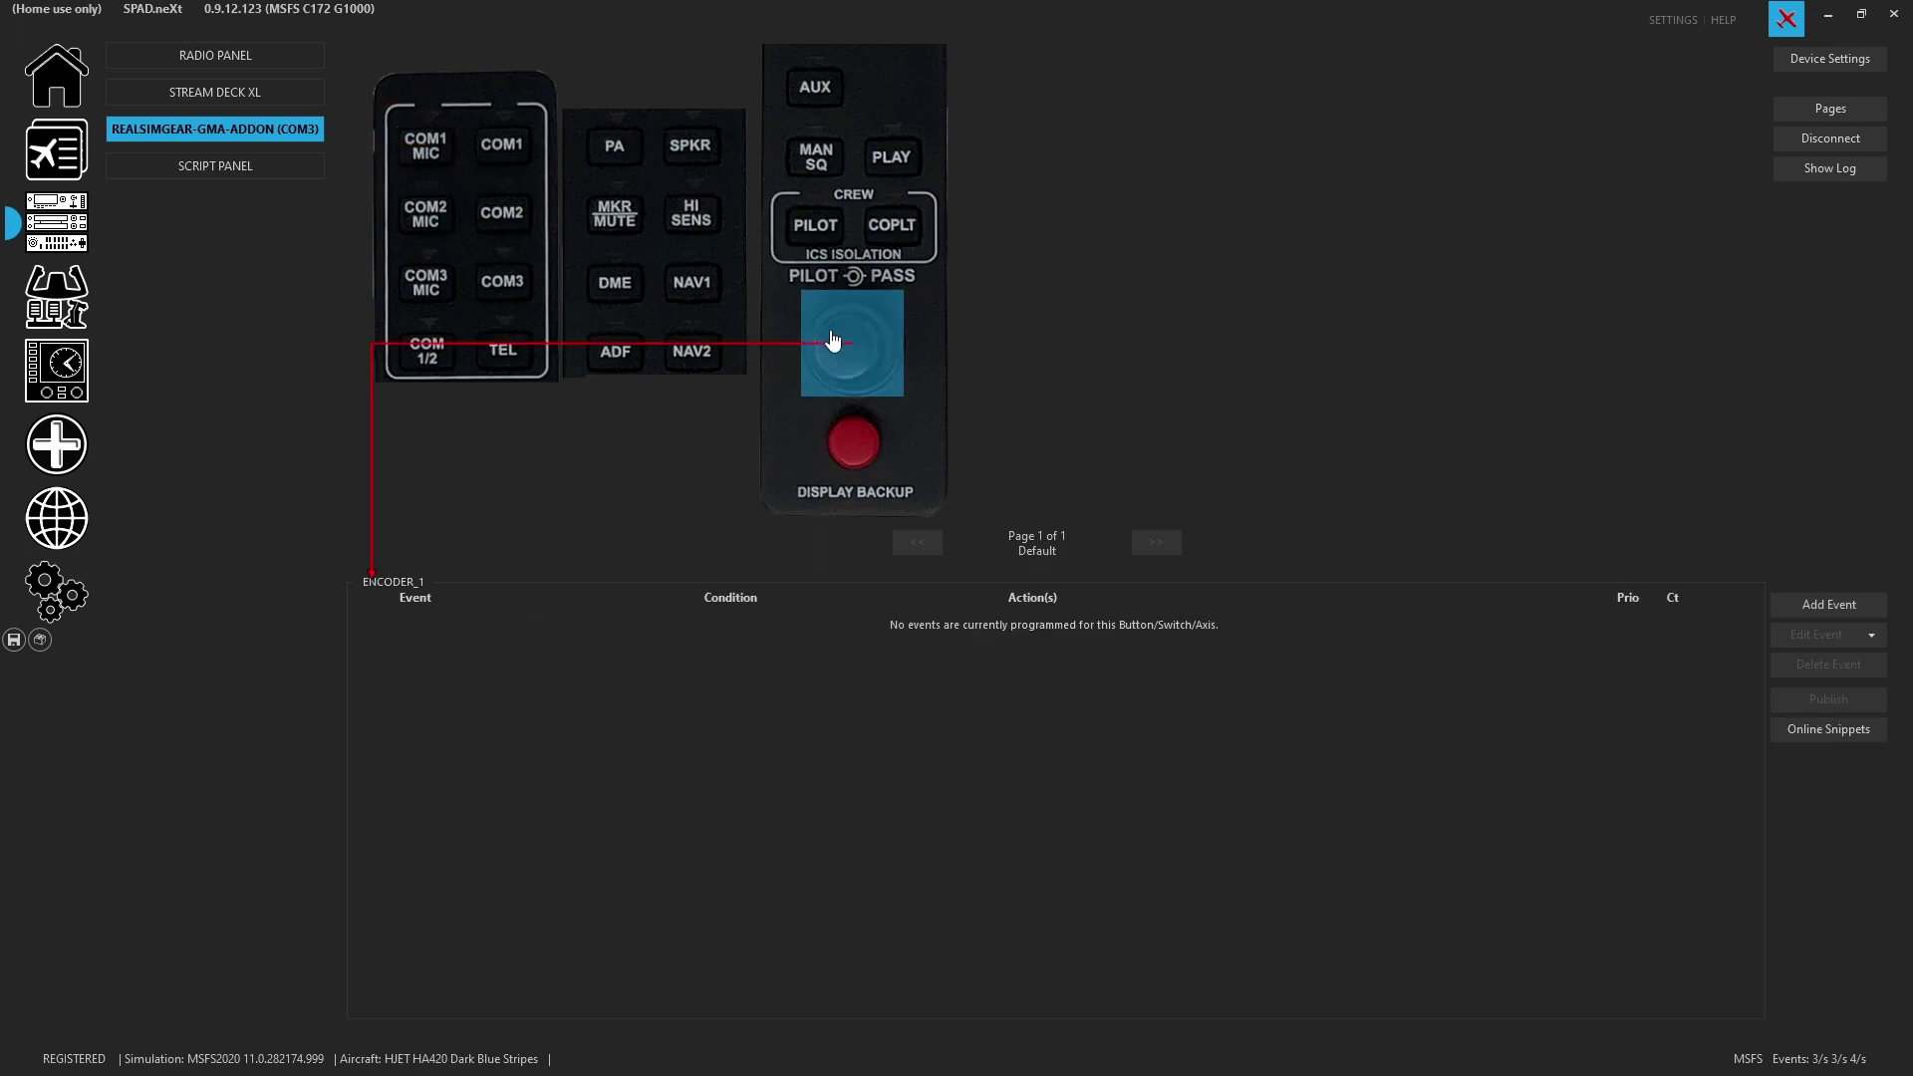
# Step: Browse online snippets from the COM1 MIC button, listing RealSimGear-GMA-Addon complete-device snippets without the current-aircraft filter
pyautogui.click(422, 153)
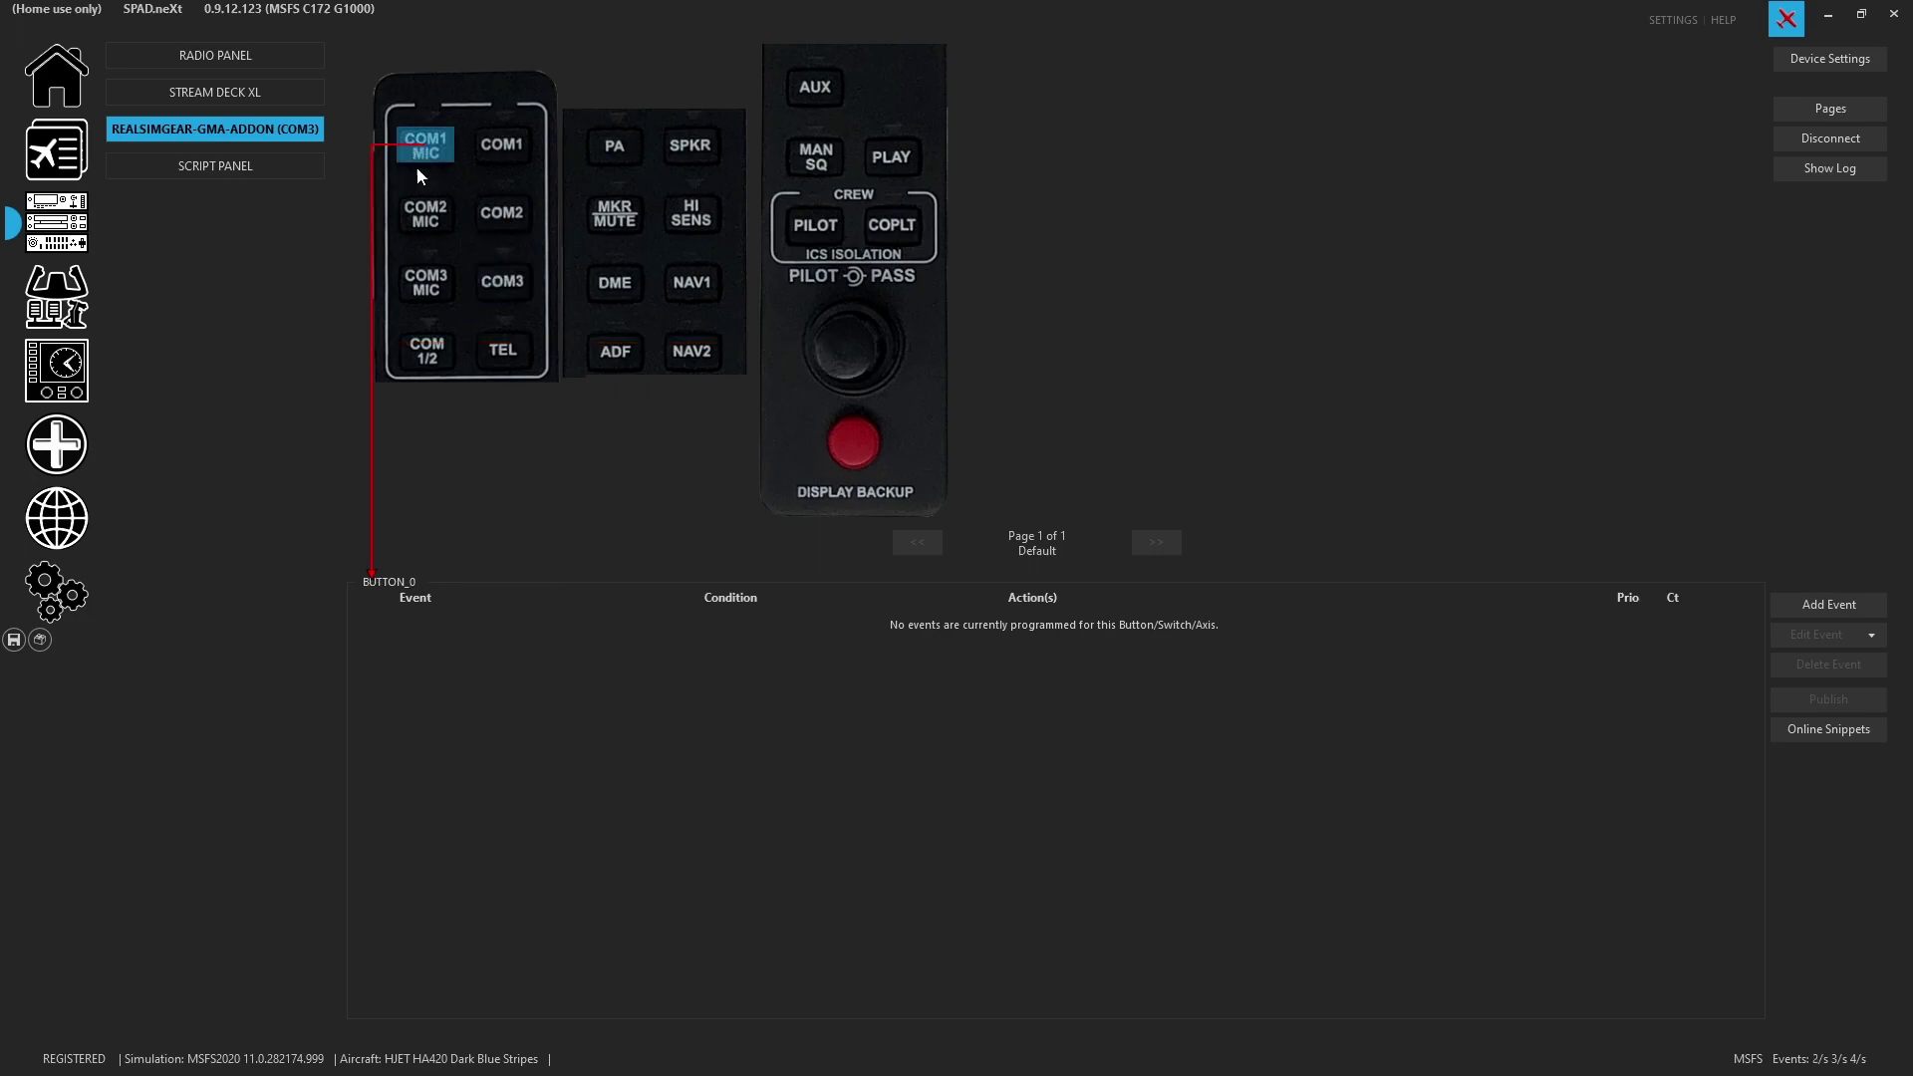
pyautogui.click(1815, 727)
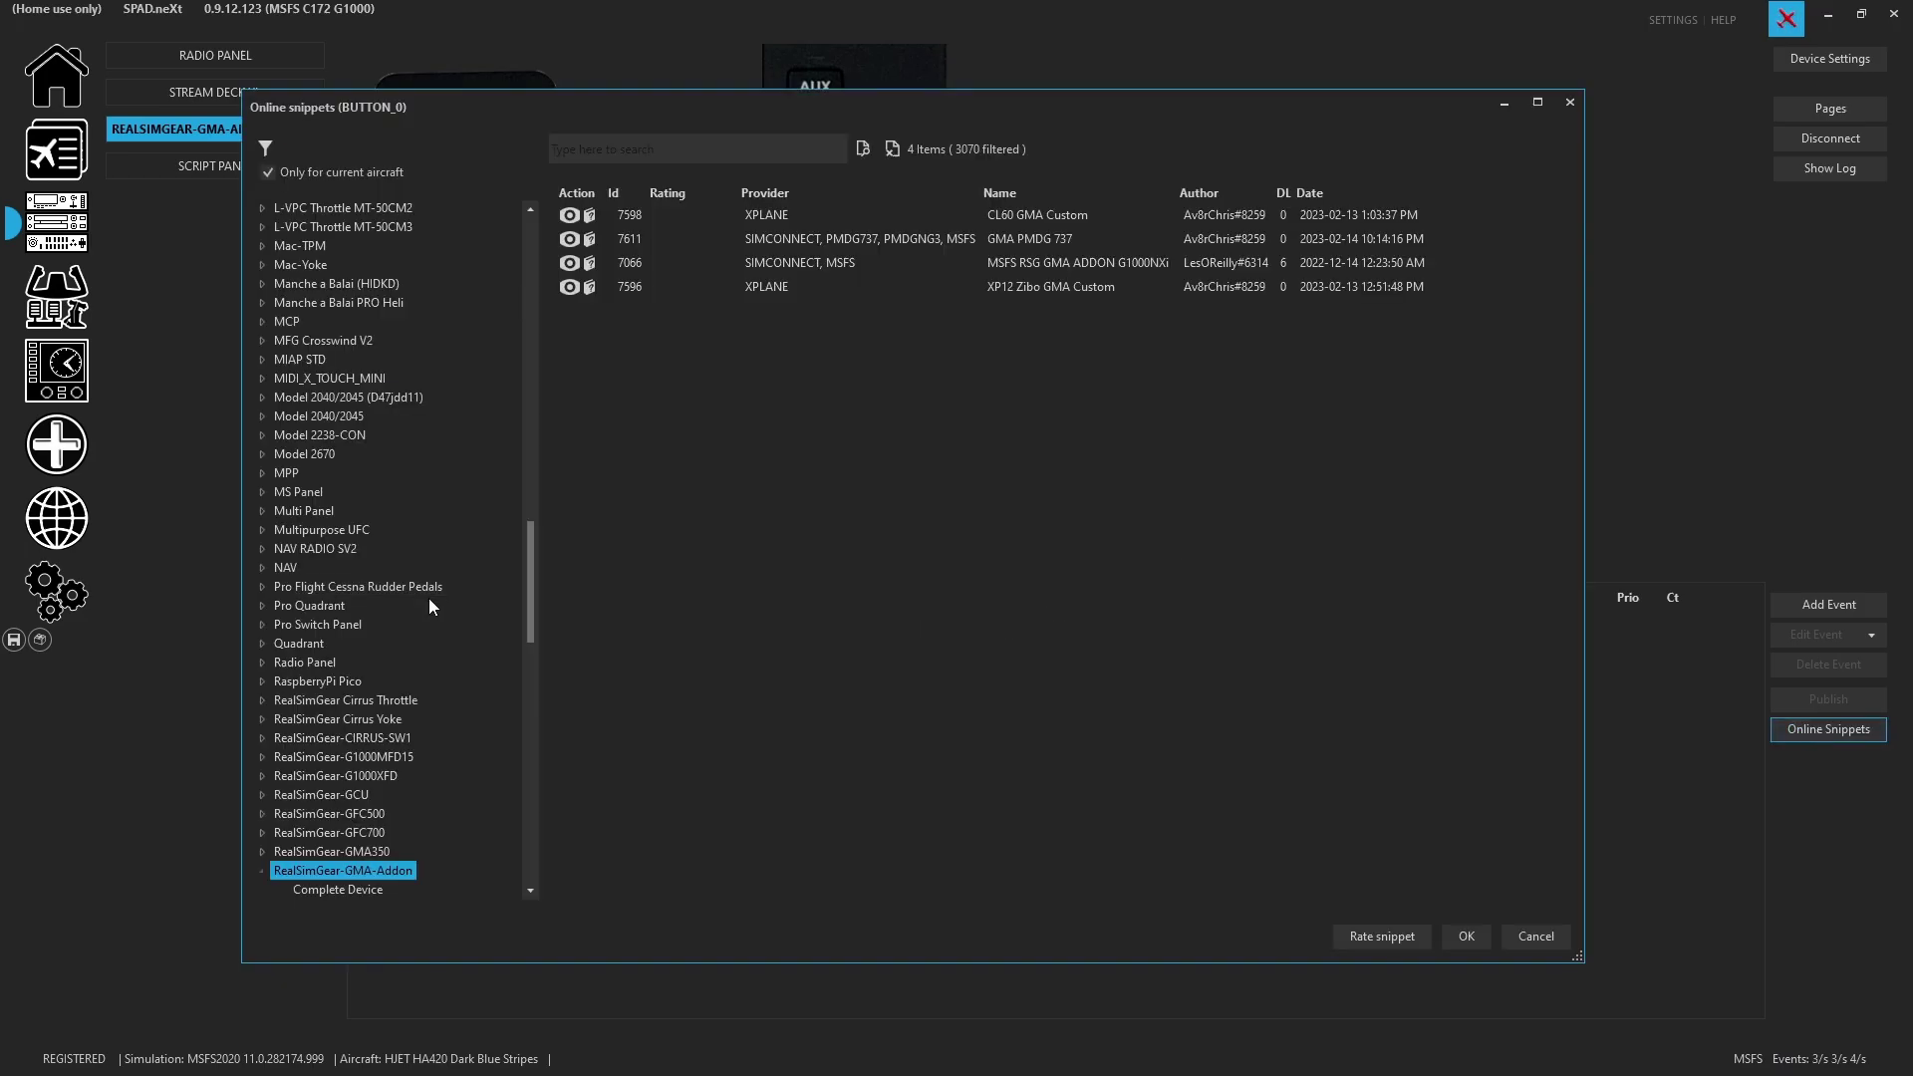
pyautogui.scroll(-3, 433, 593)
pyautogui.click(287, 170)
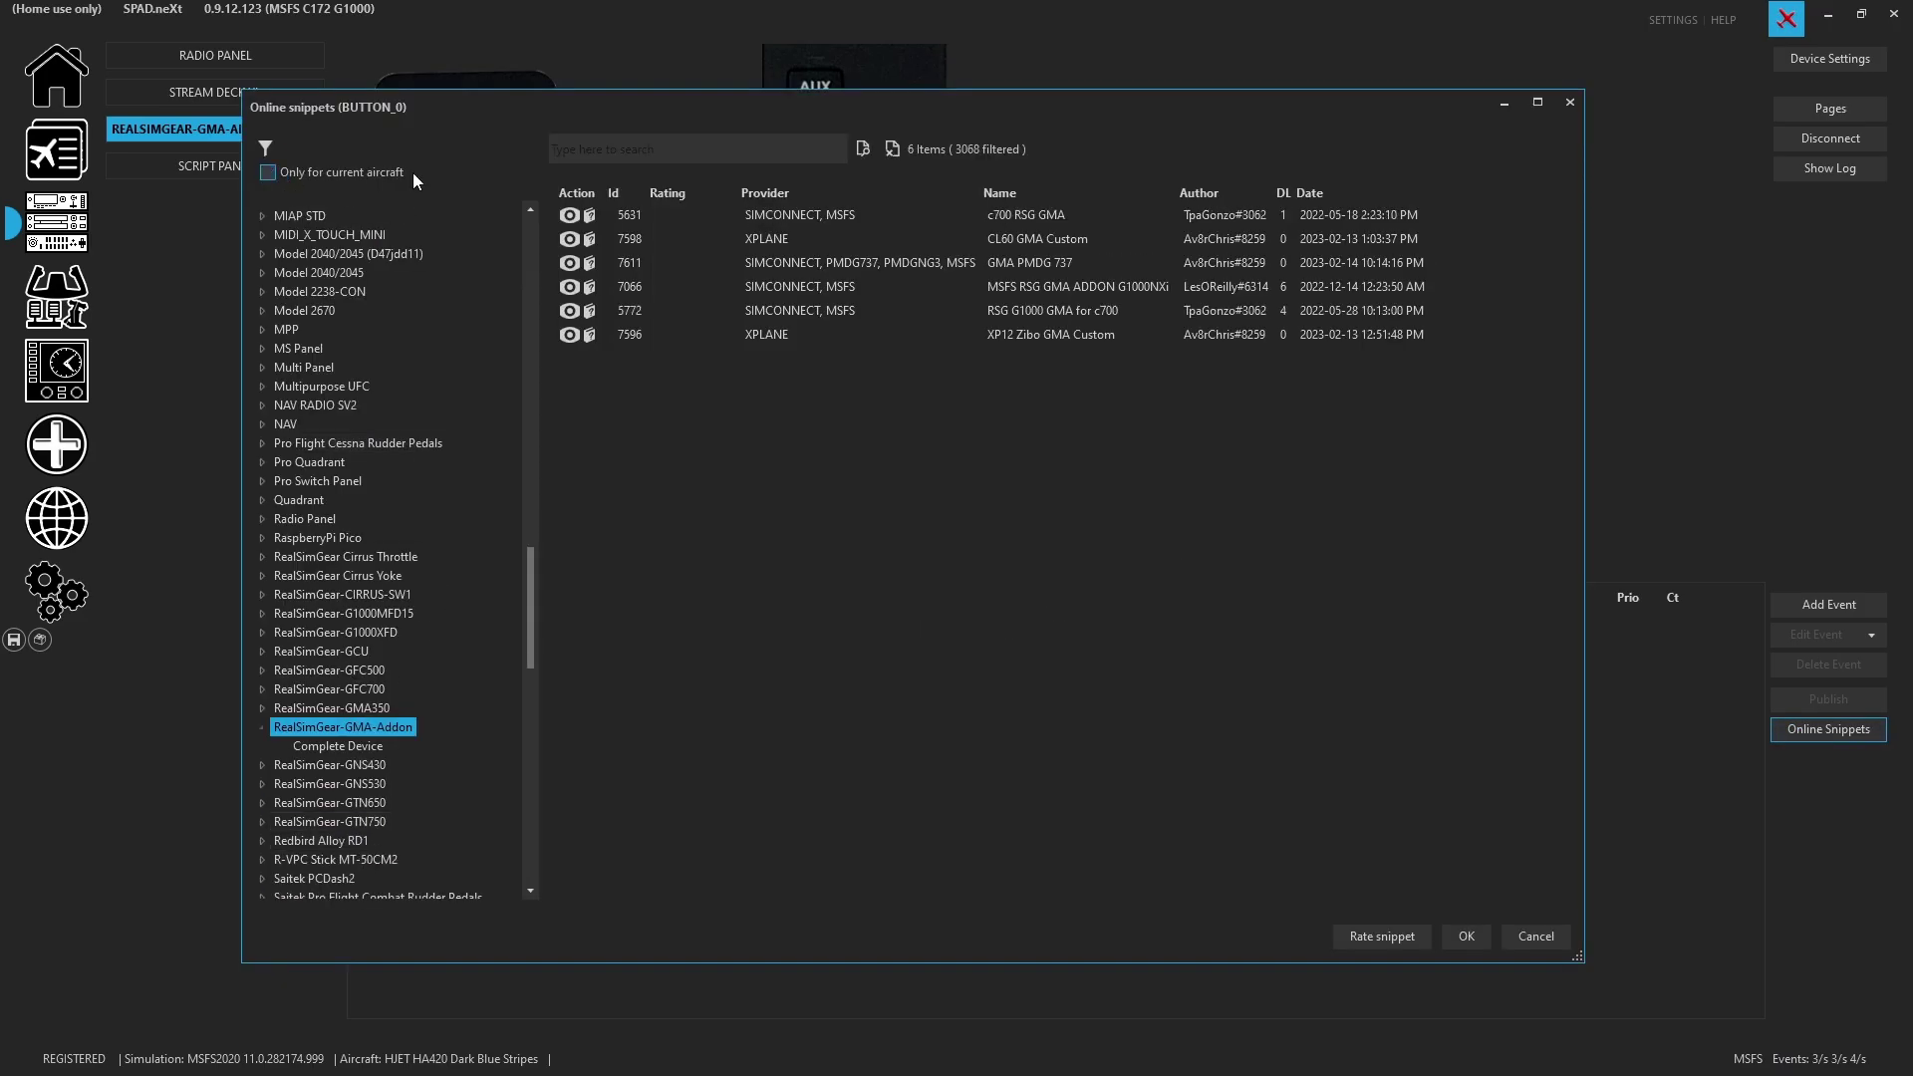
pyautogui.click(327, 747)
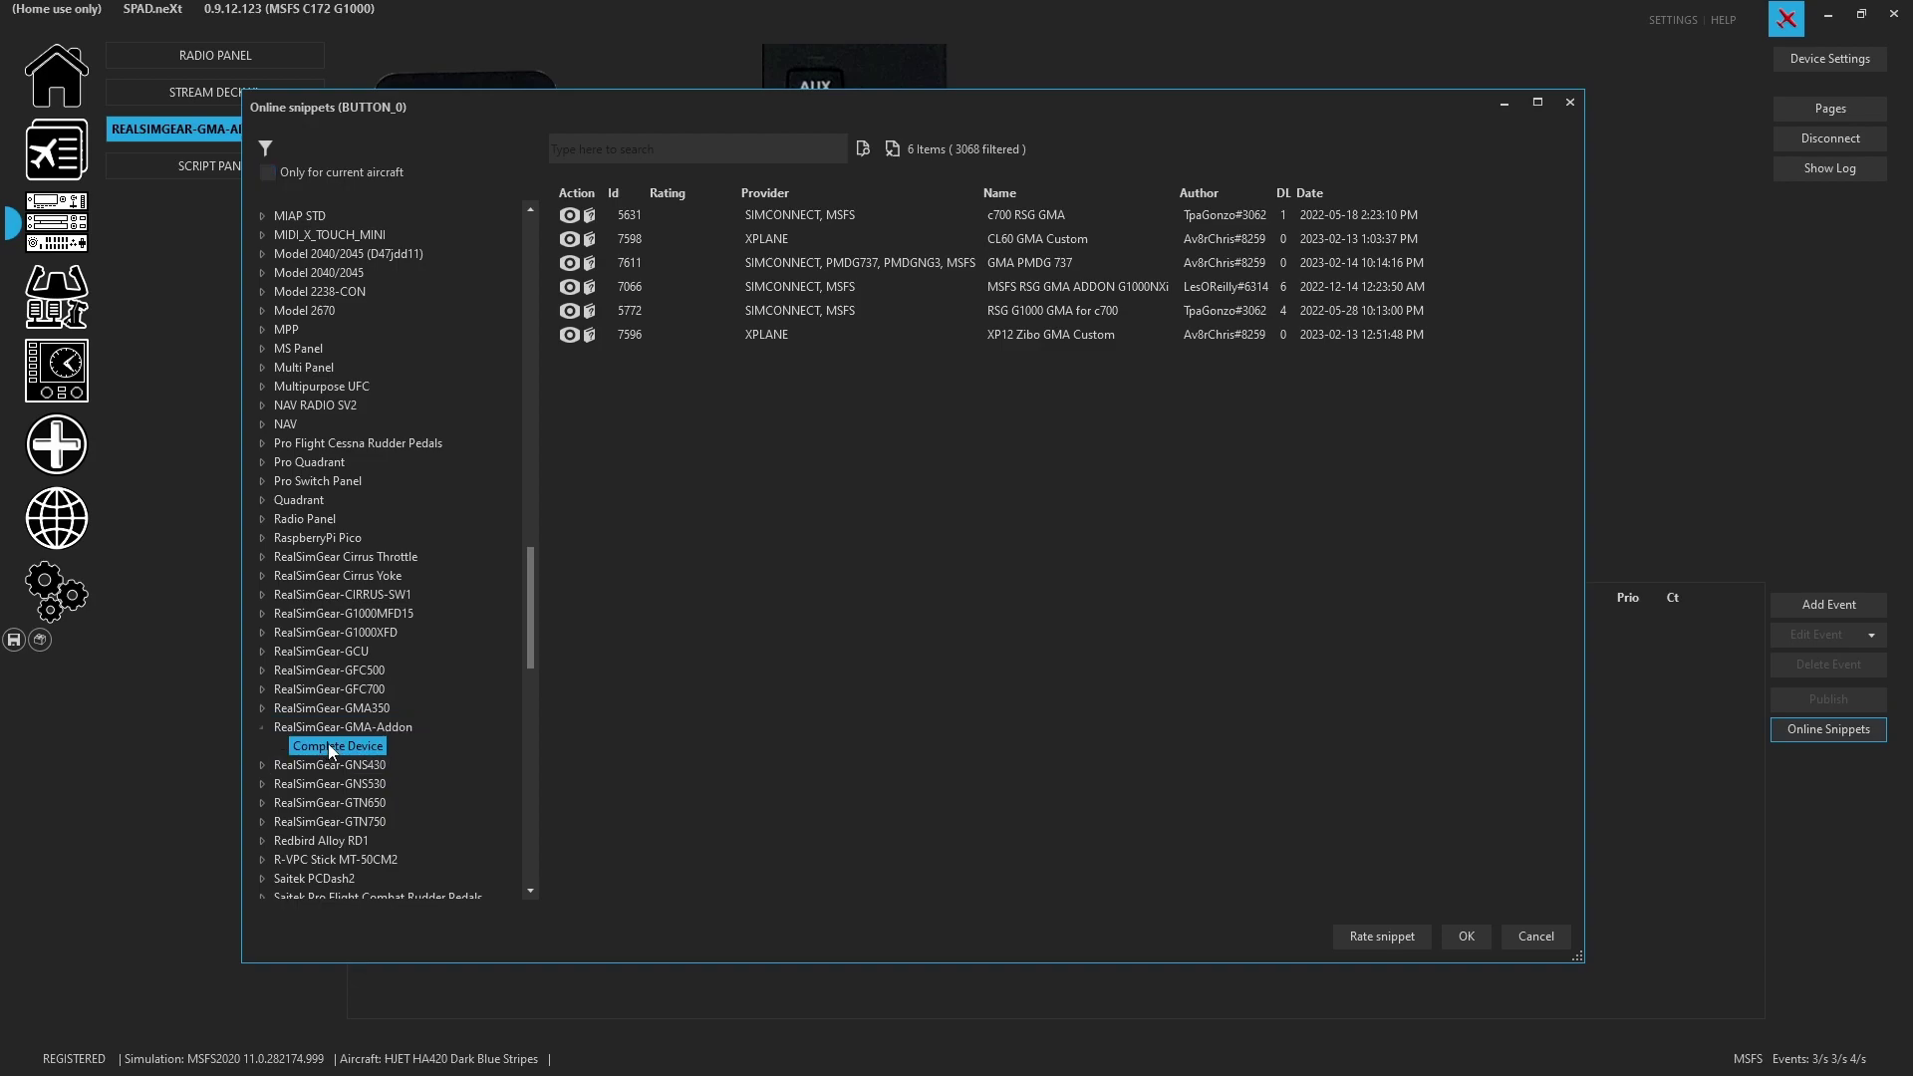
# Step: Import the MSFS RSG GMA ADDON G1000NXi snippet, replacing all events and pages of the device, and save the profile
pyautogui.click(1049, 285)
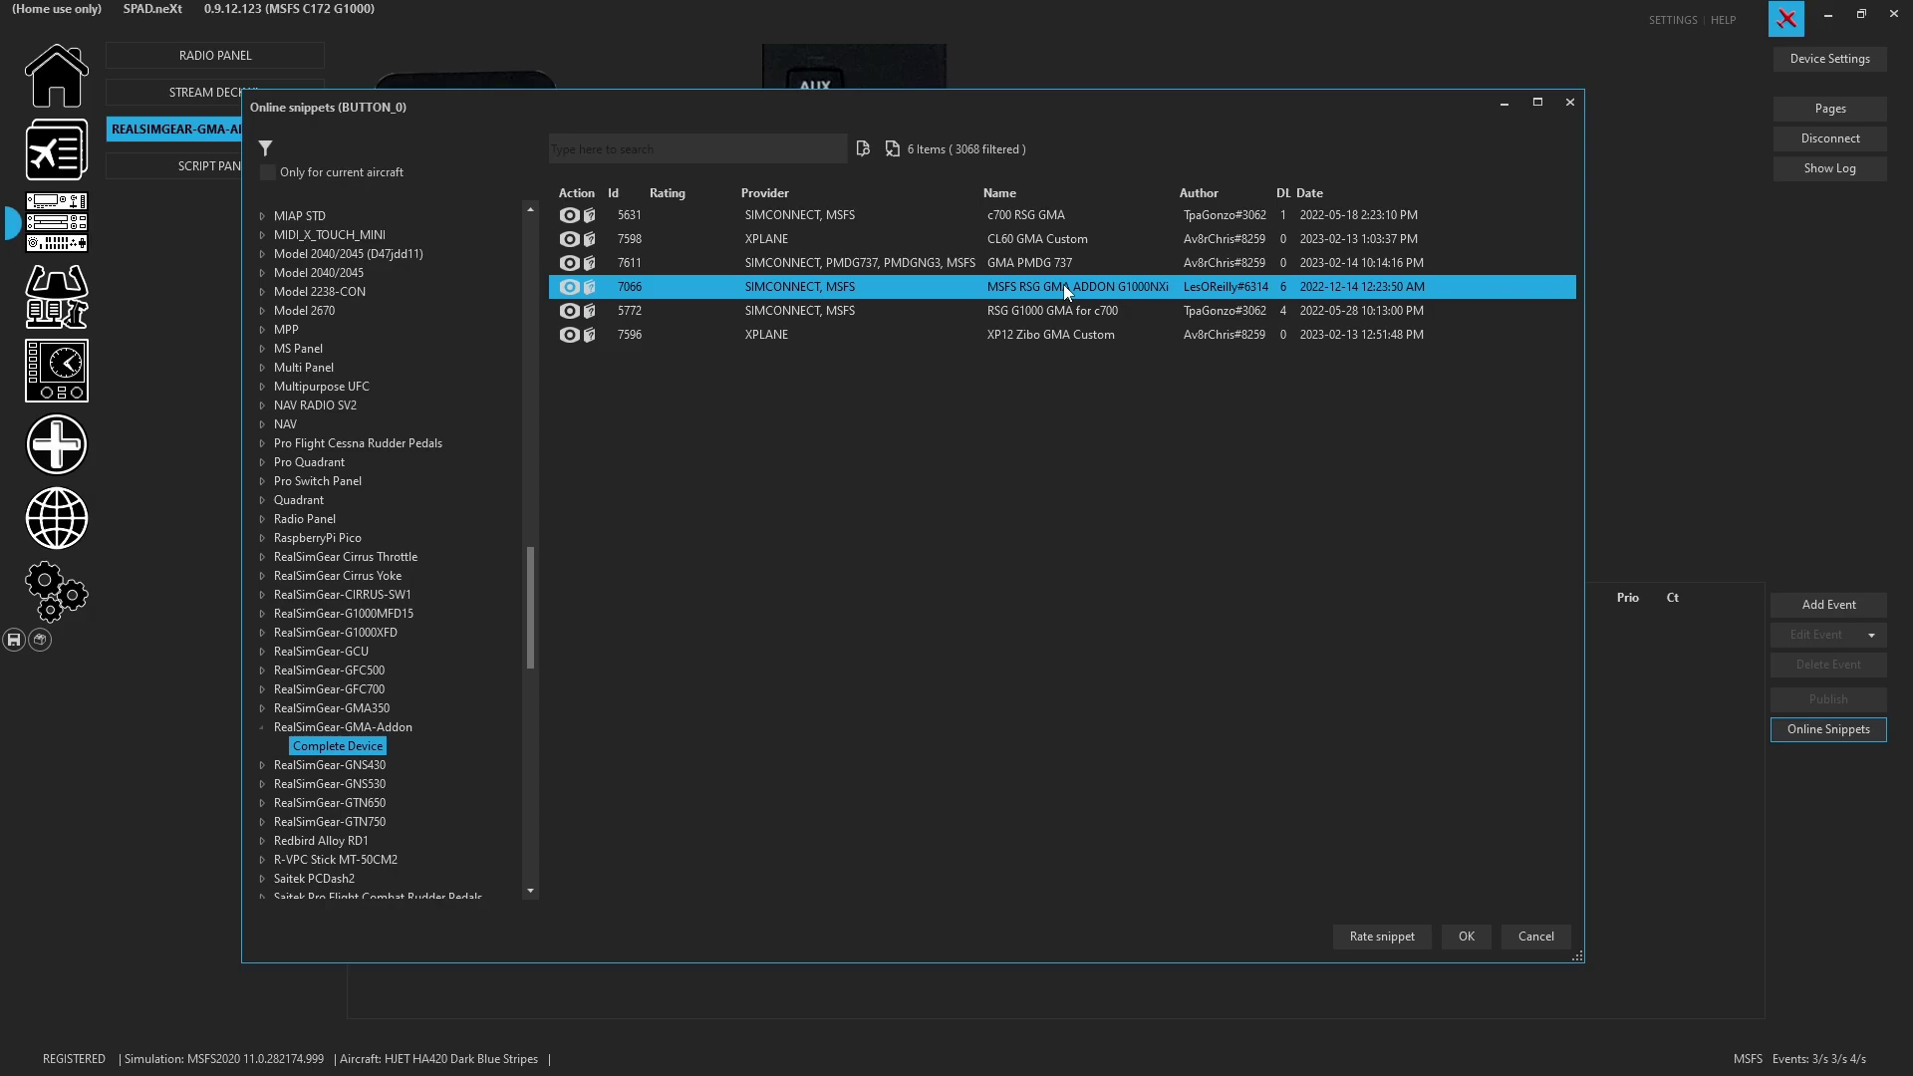
pyautogui.doubleClick(1062, 283)
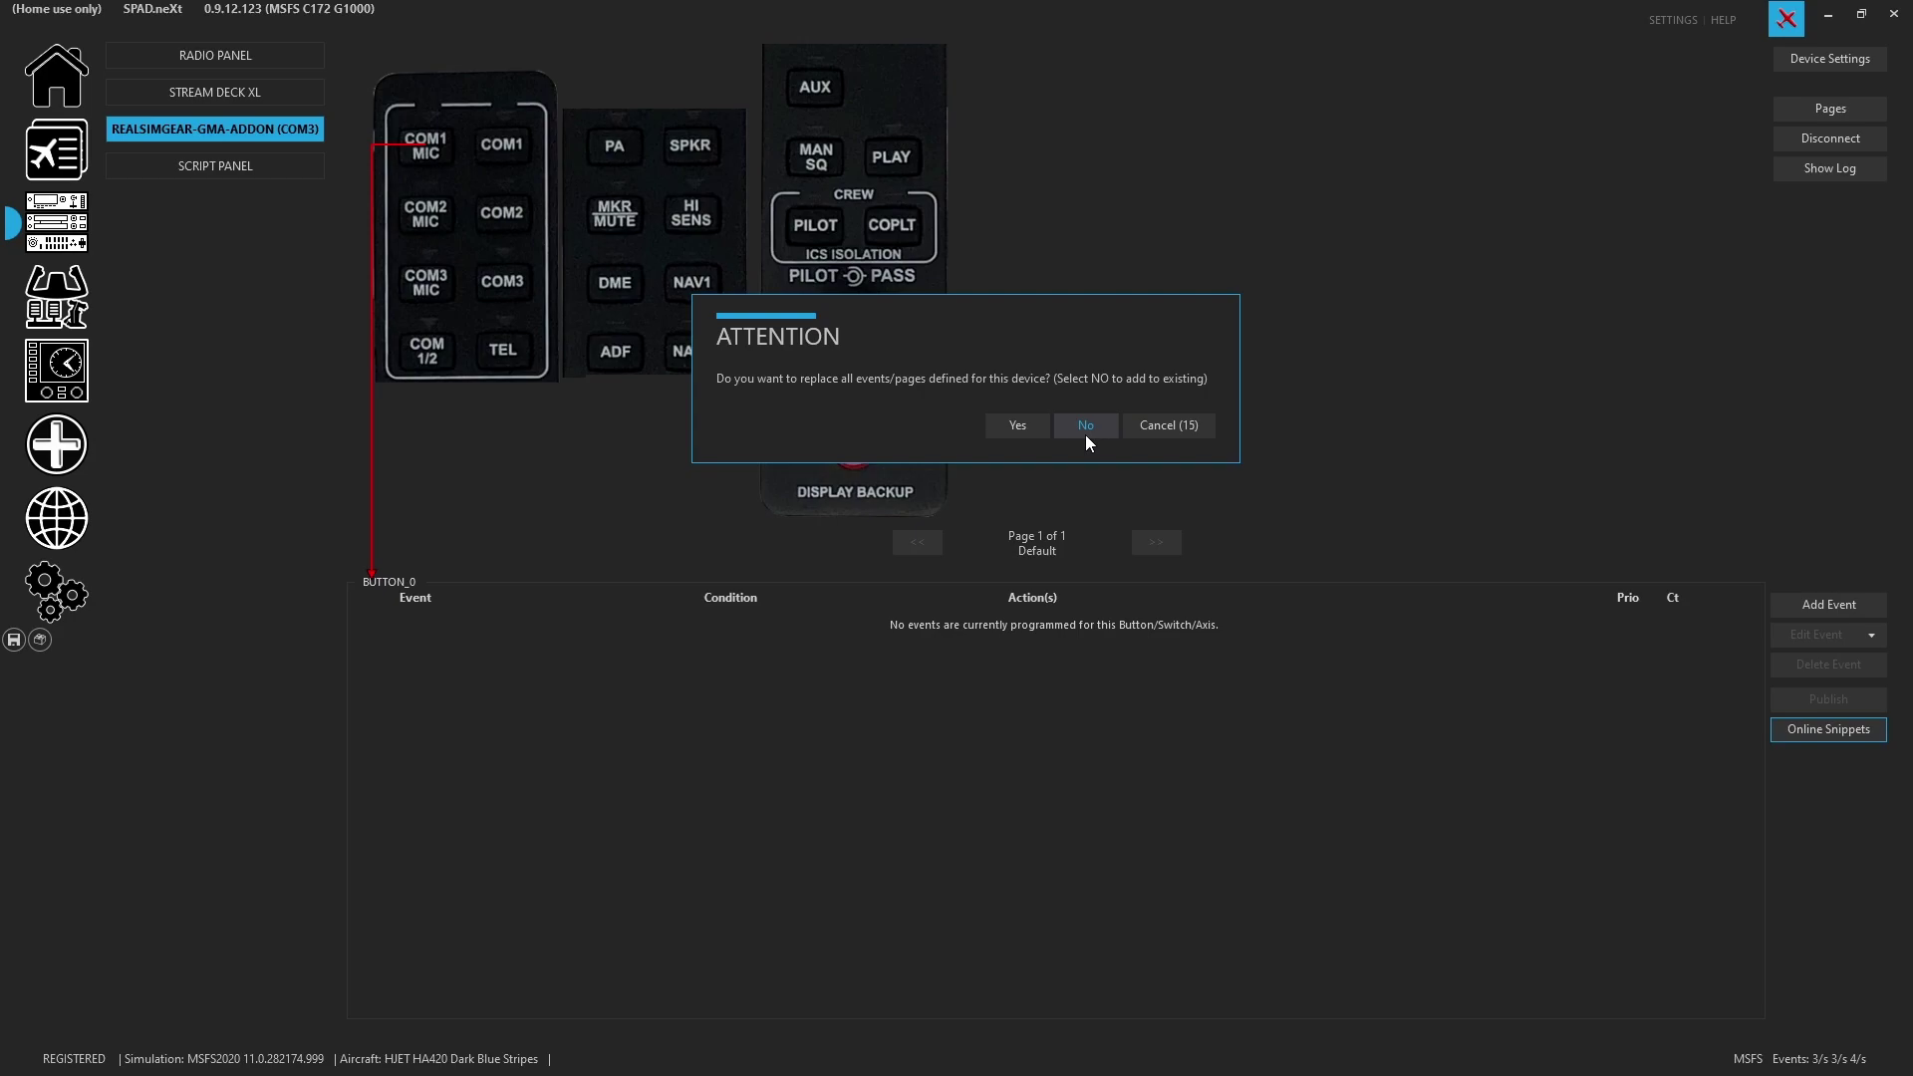
pyautogui.click(1019, 426)
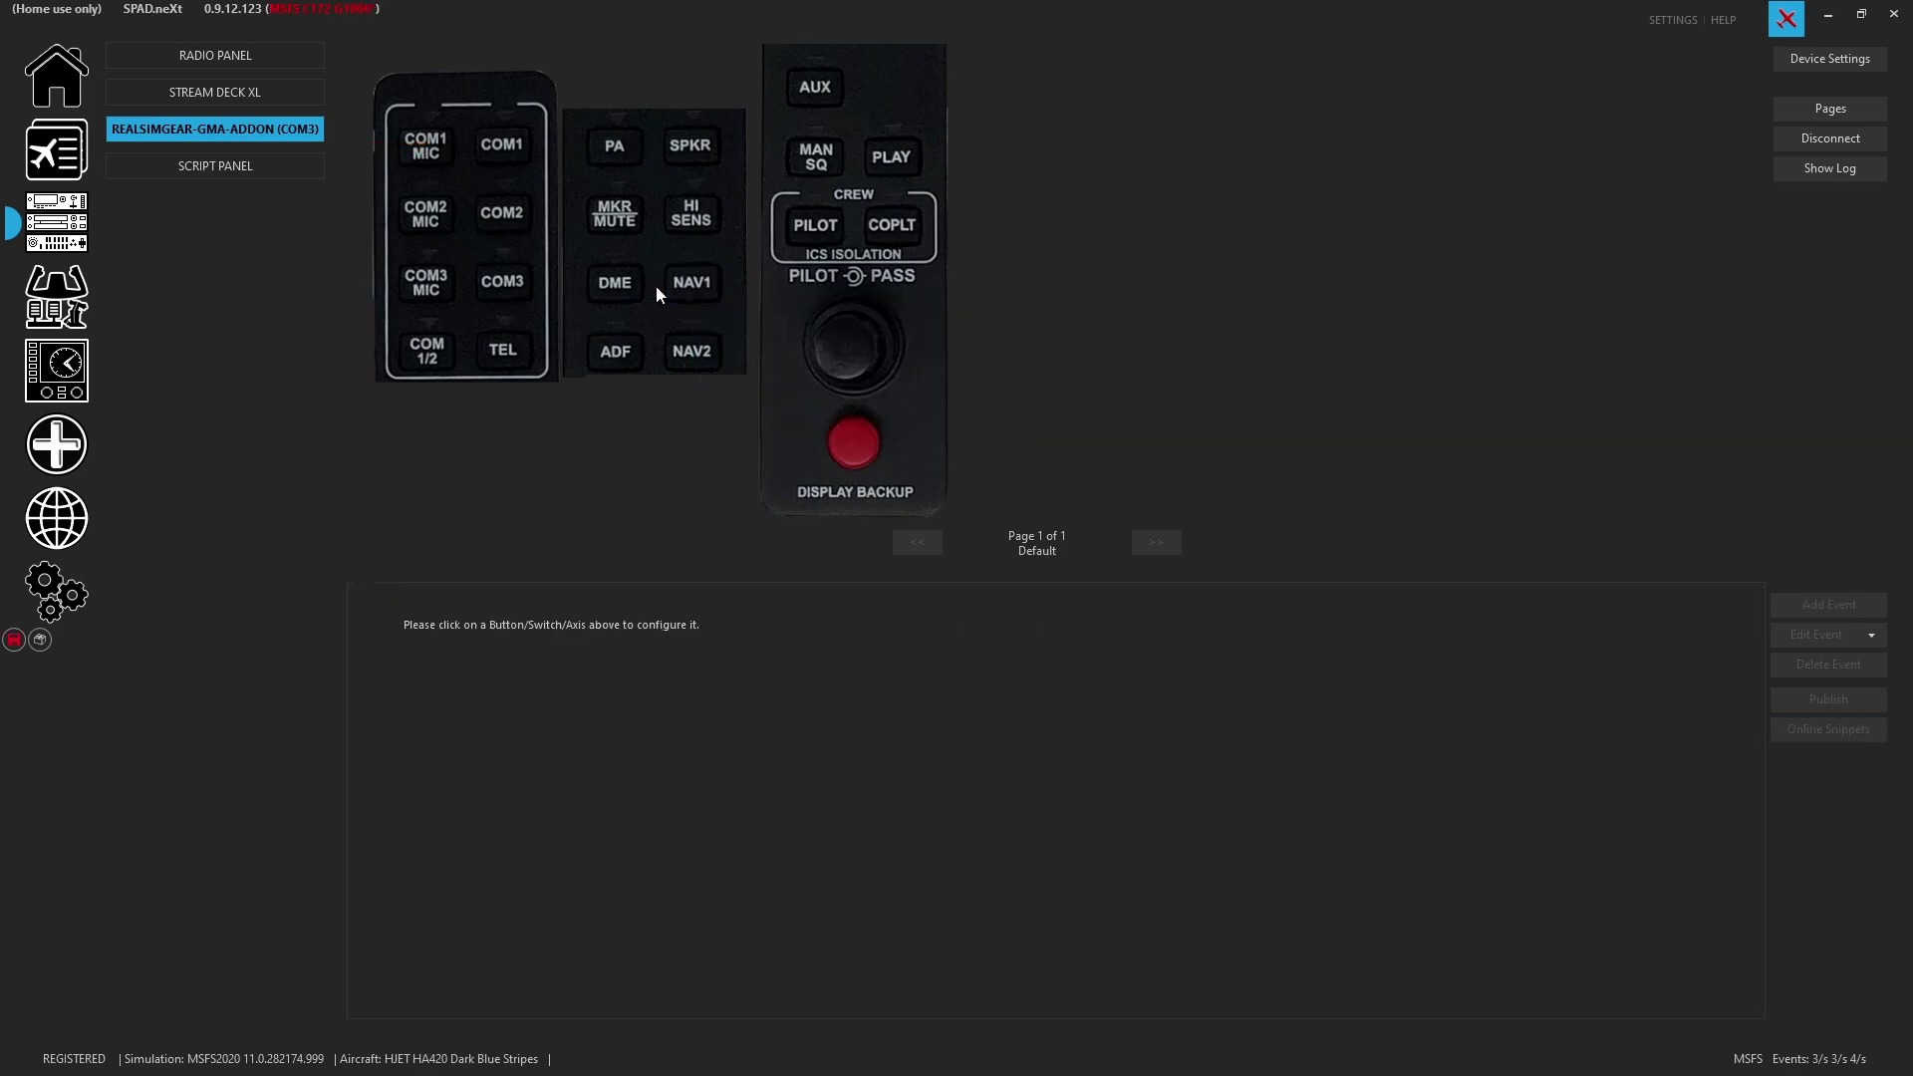
pyautogui.click(15, 641)
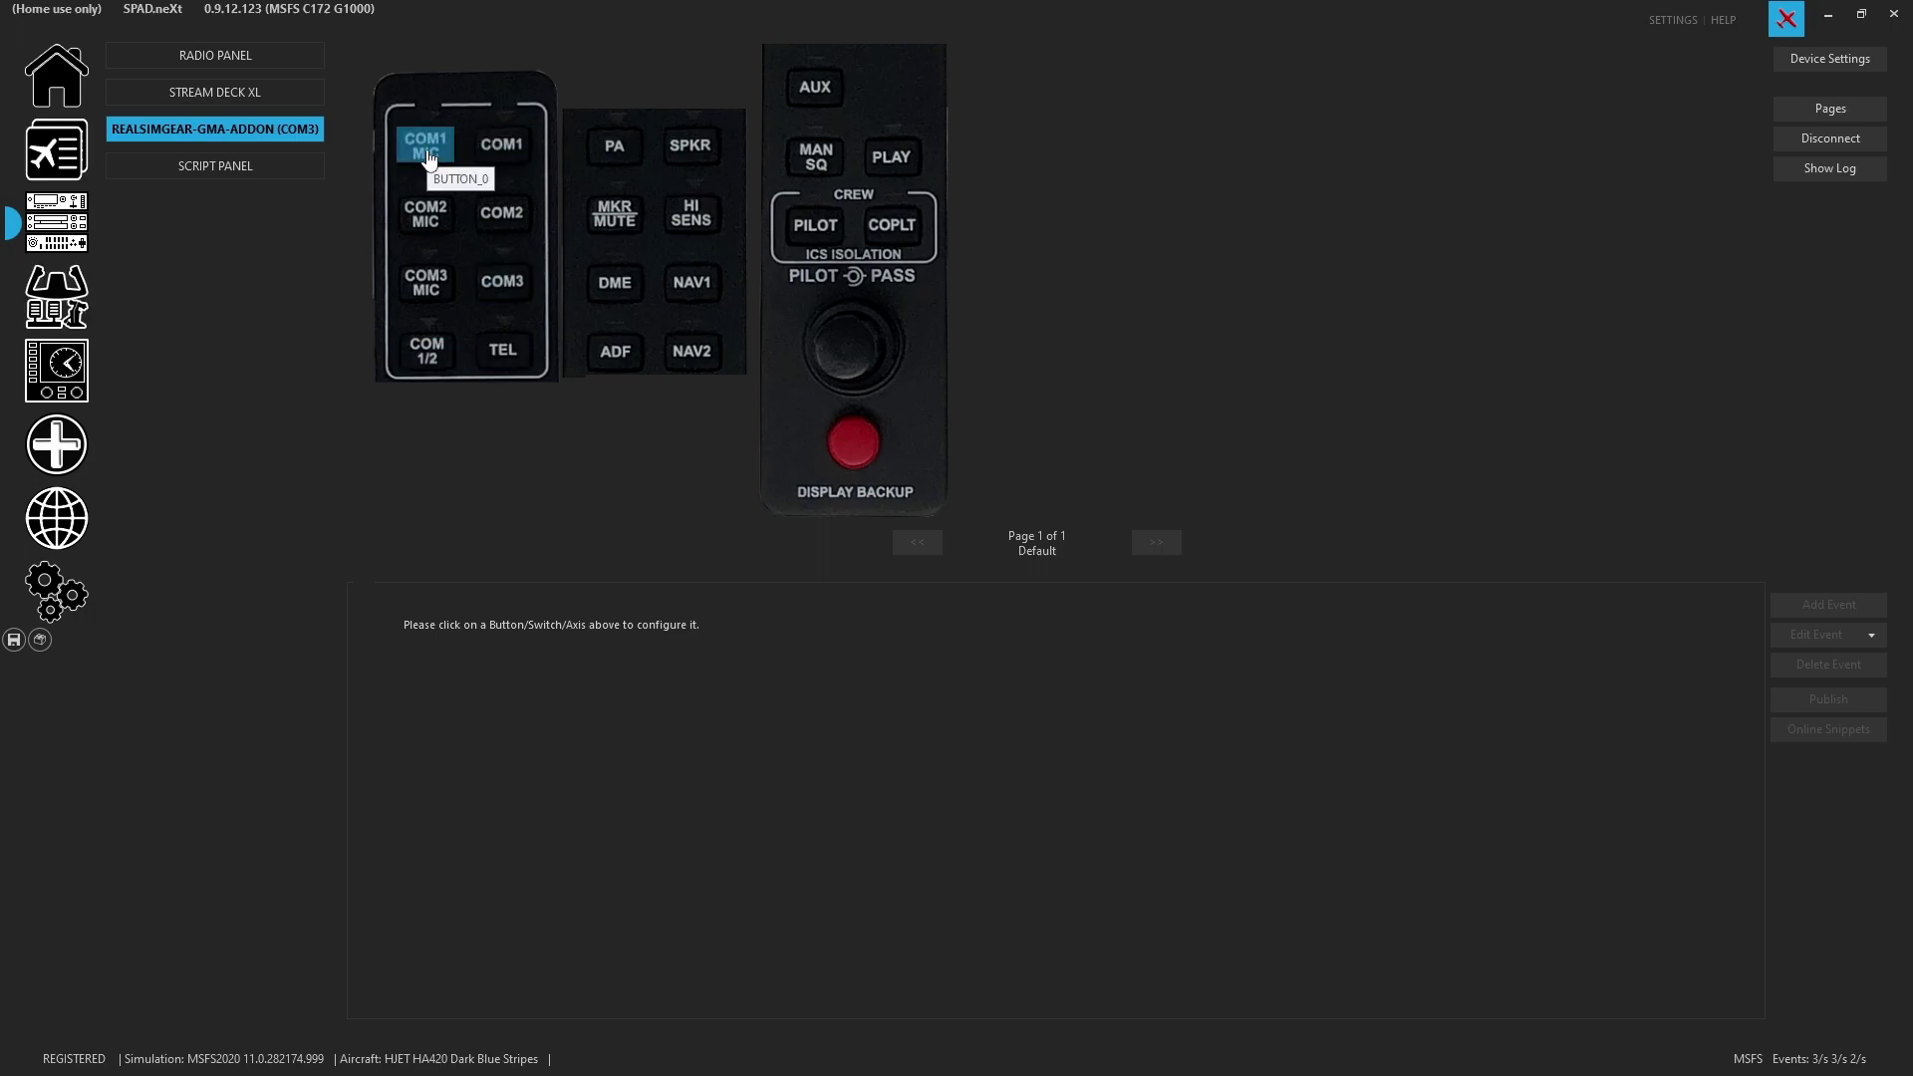
# Step: Examine the imported events, conditions and actions of the COM MIC and COM receive buttons and their lights
pyautogui.click(435, 116)
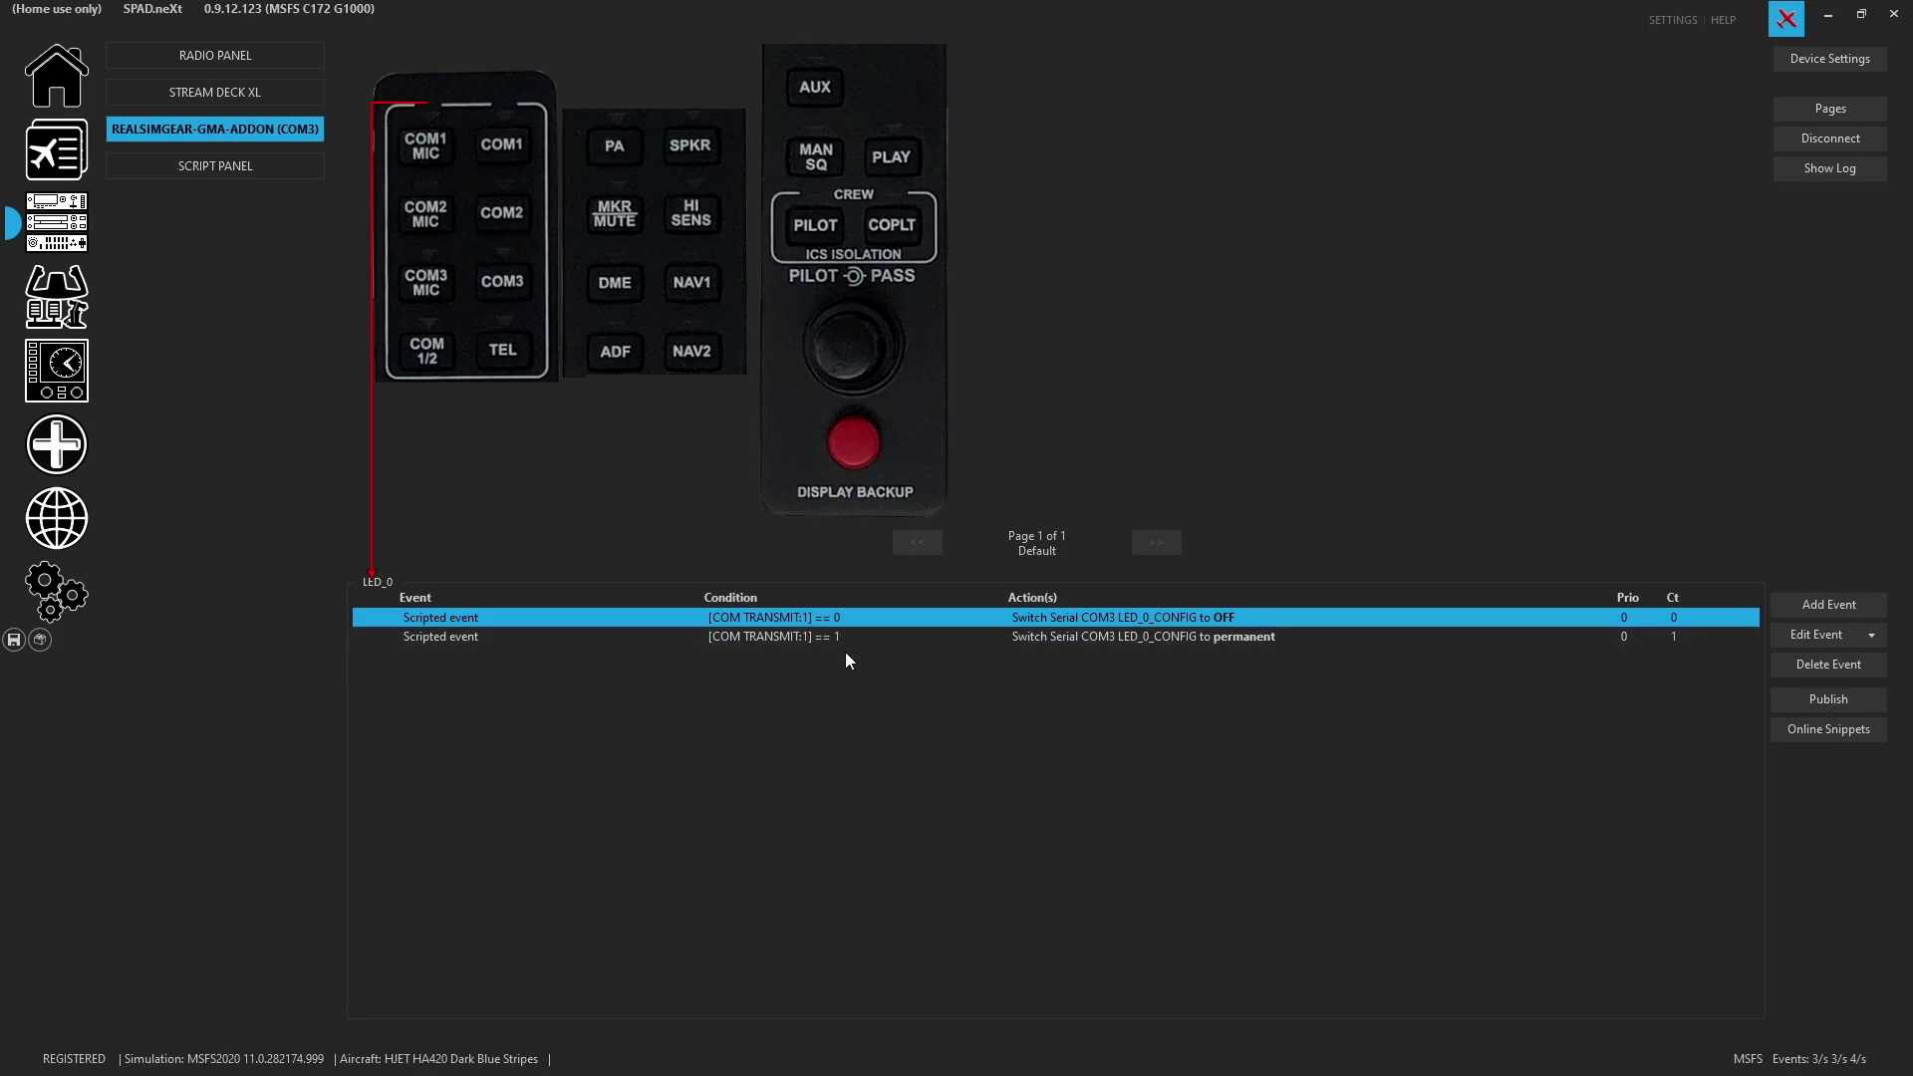
pyautogui.click(507, 110)
pyautogui.click(439, 166)
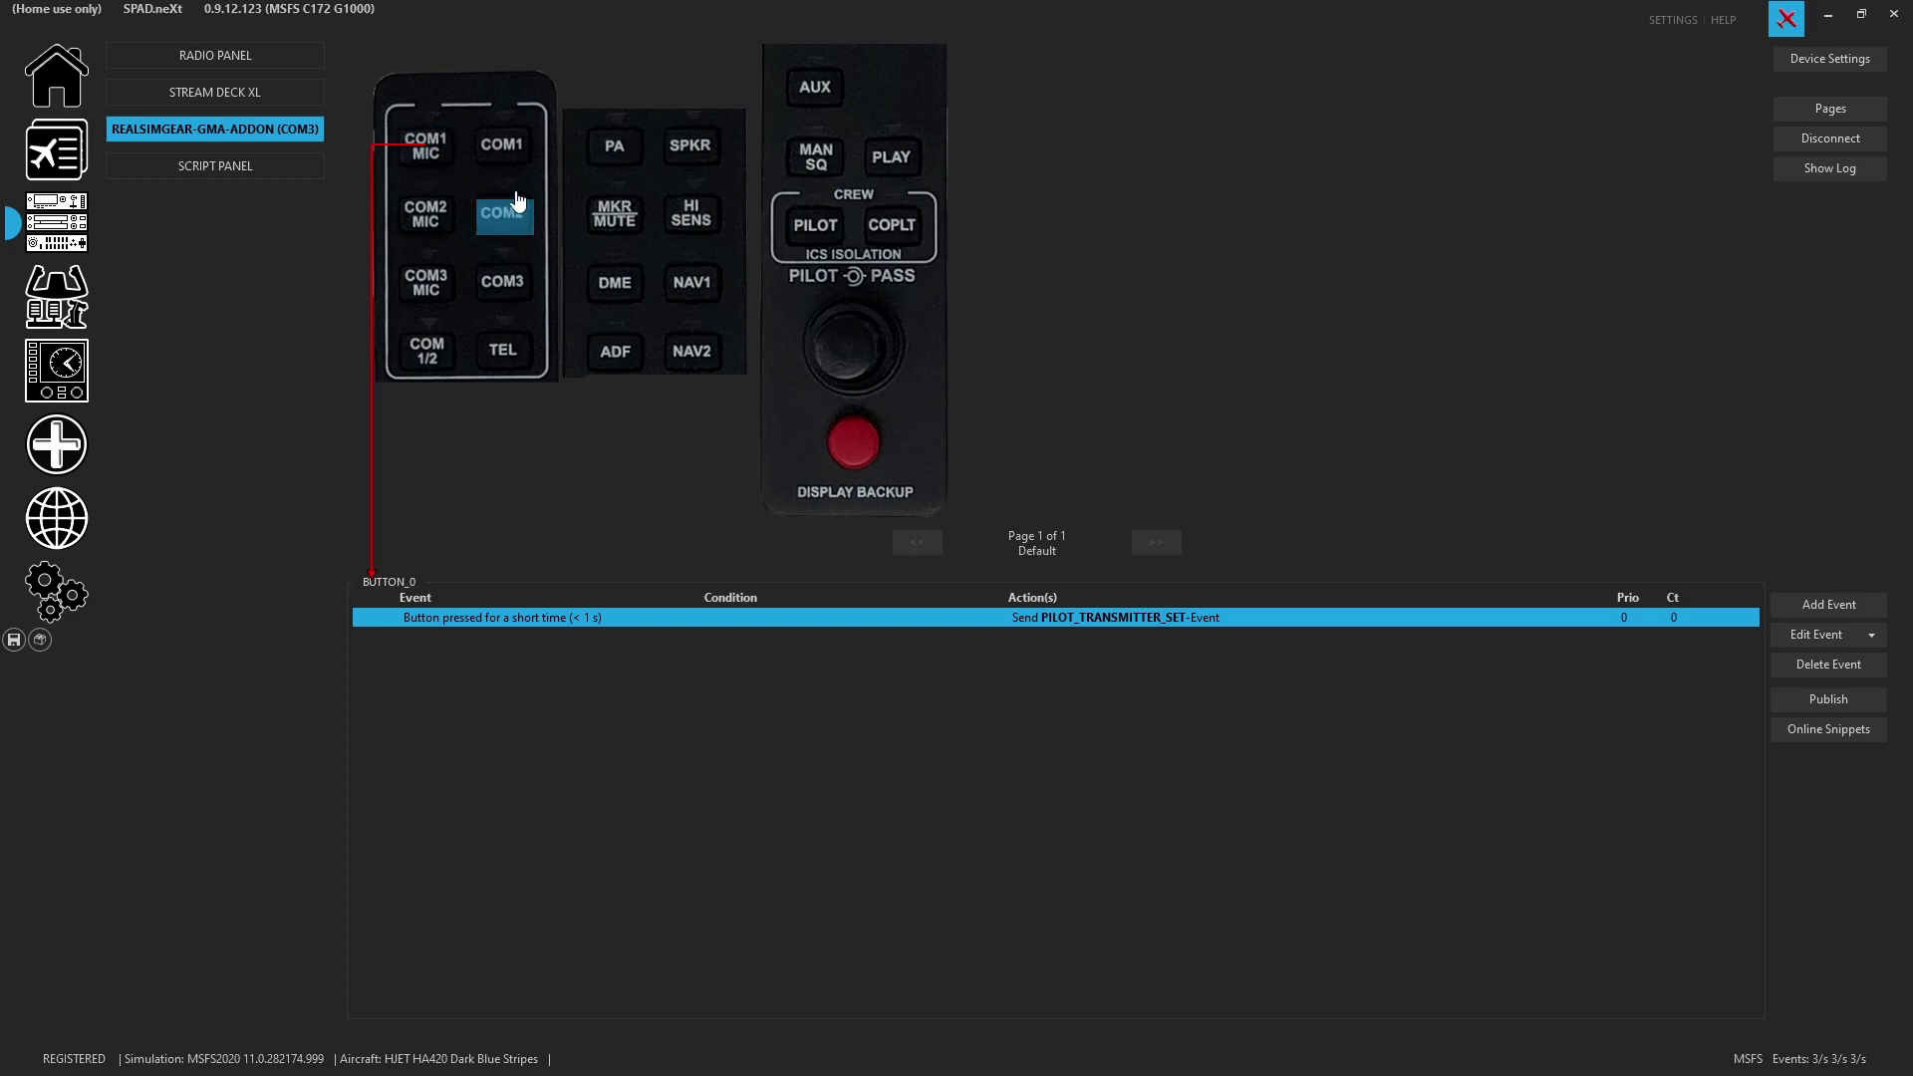
pyautogui.click(416, 237)
pyautogui.click(432, 147)
pyautogui.click(426, 221)
pyautogui.click(434, 294)
pyautogui.click(429, 254)
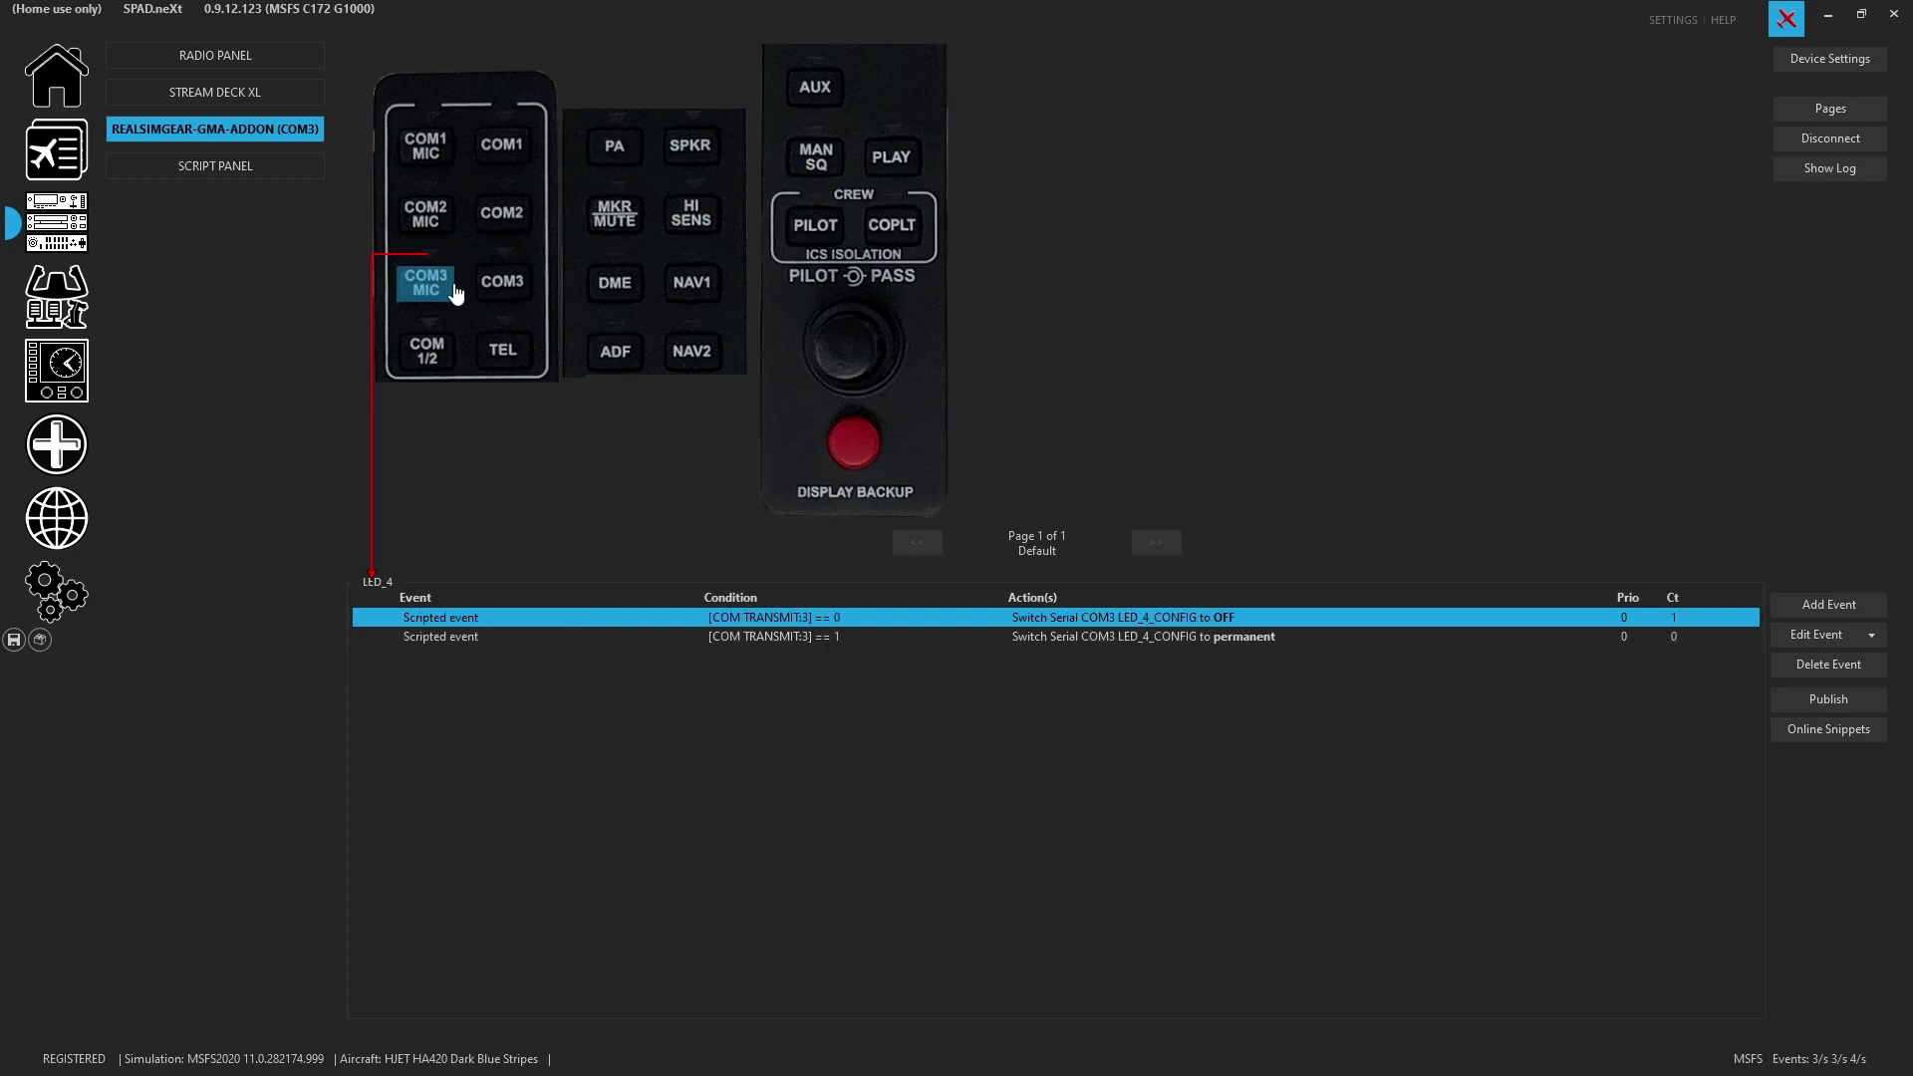
pyautogui.click(440, 287)
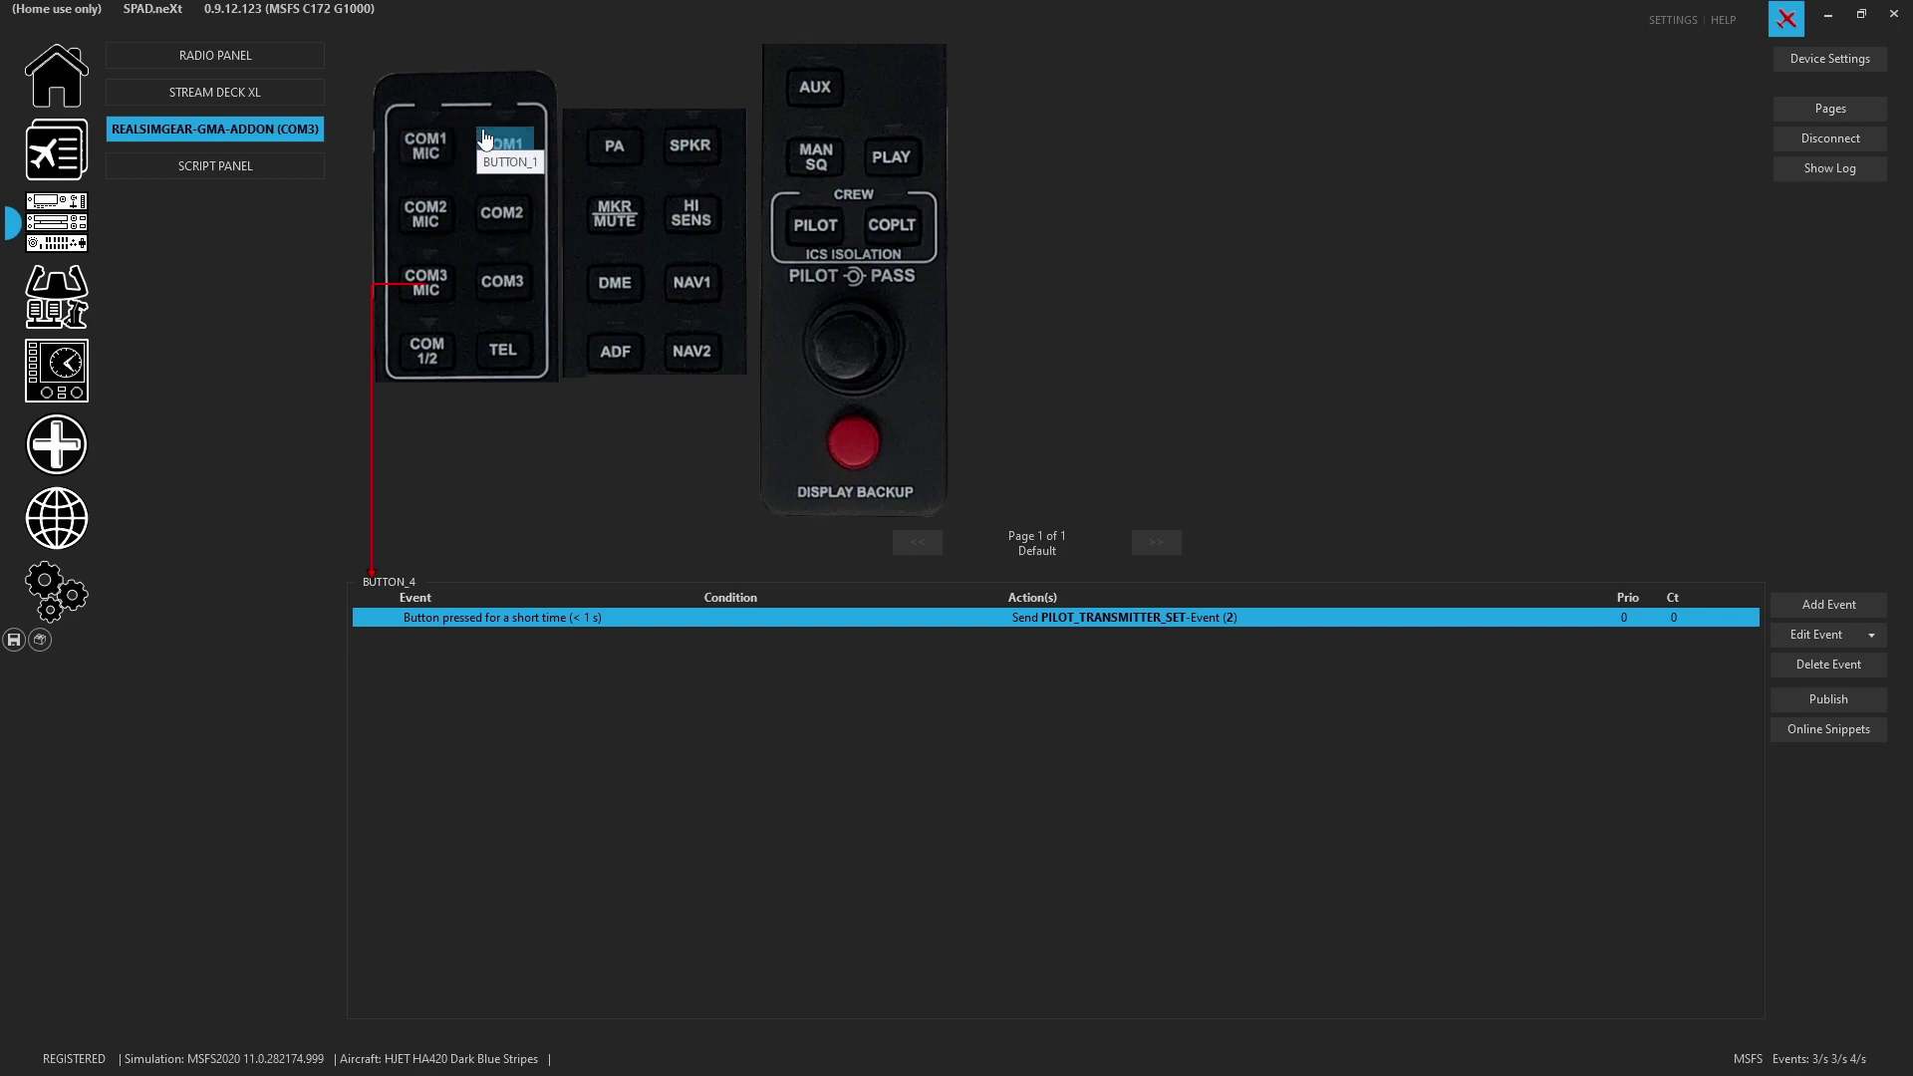
pyautogui.click(491, 299)
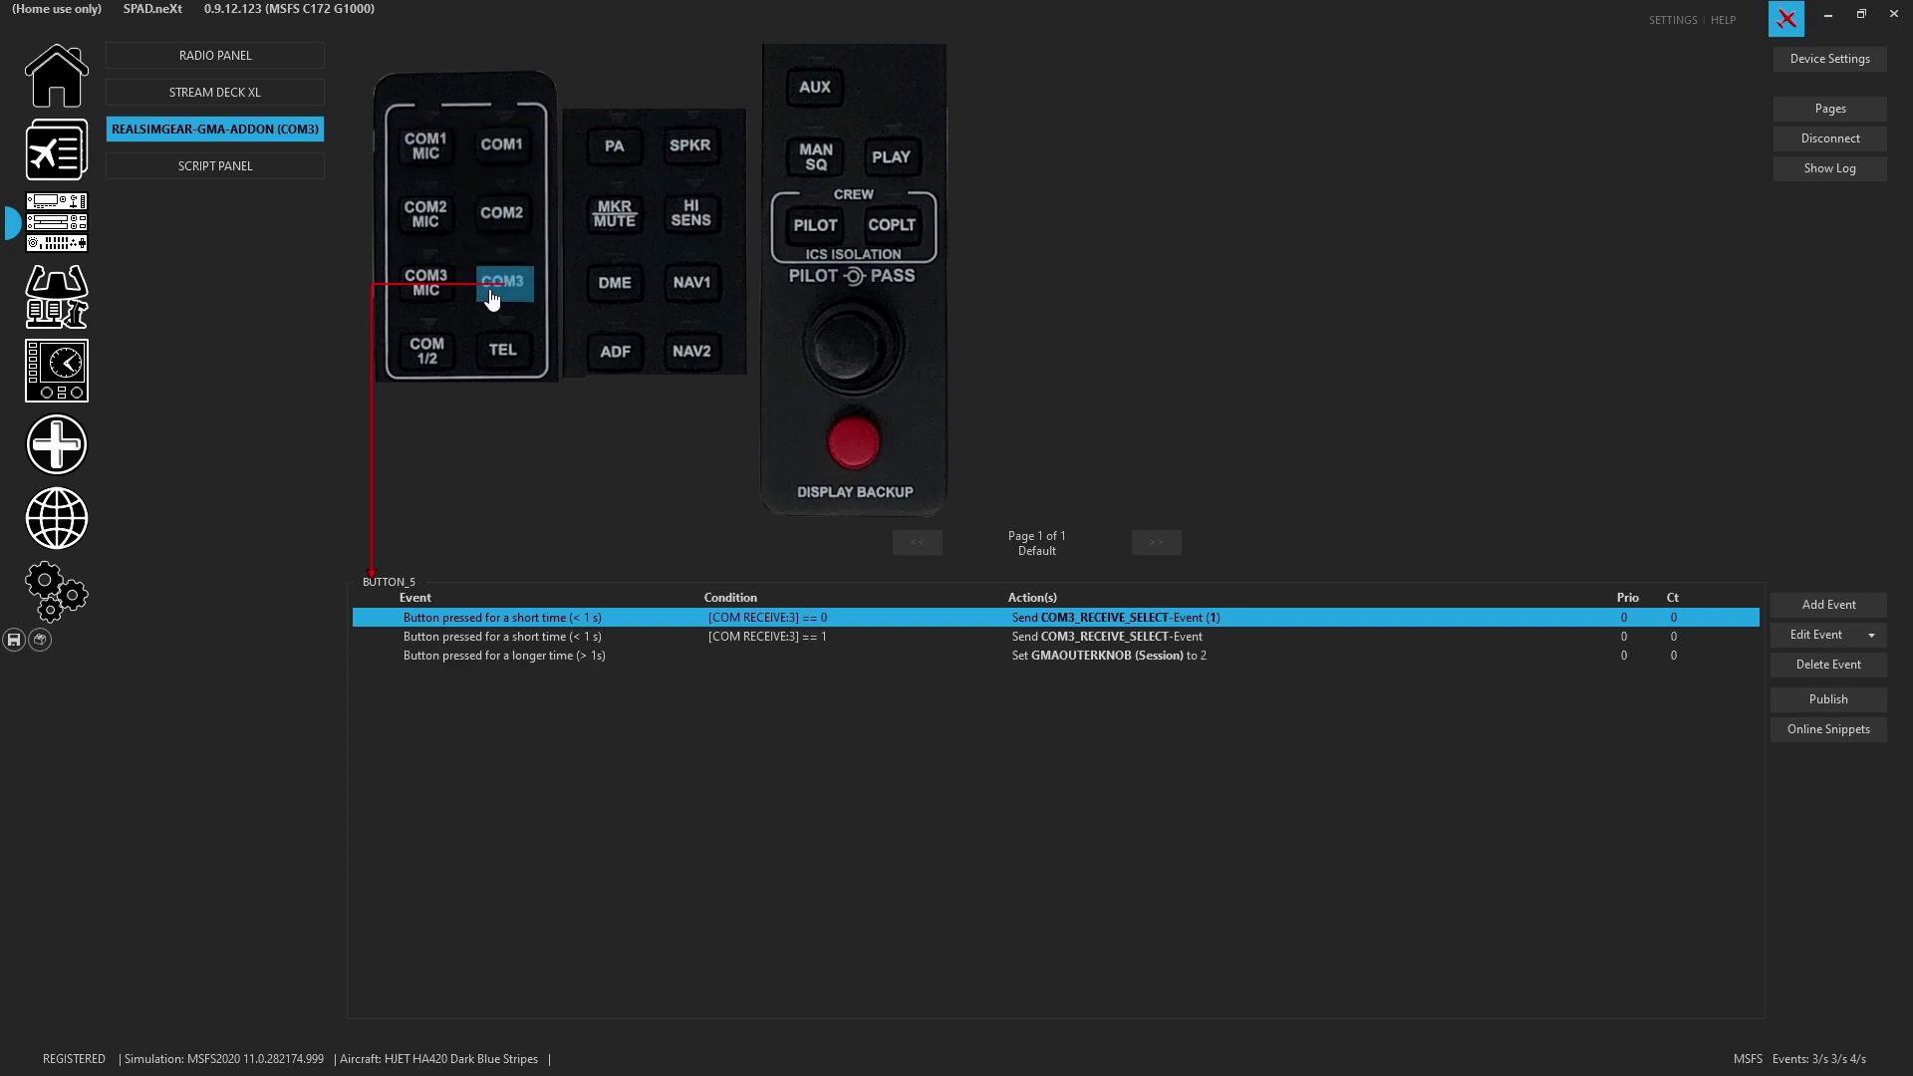
pyautogui.click(491, 158)
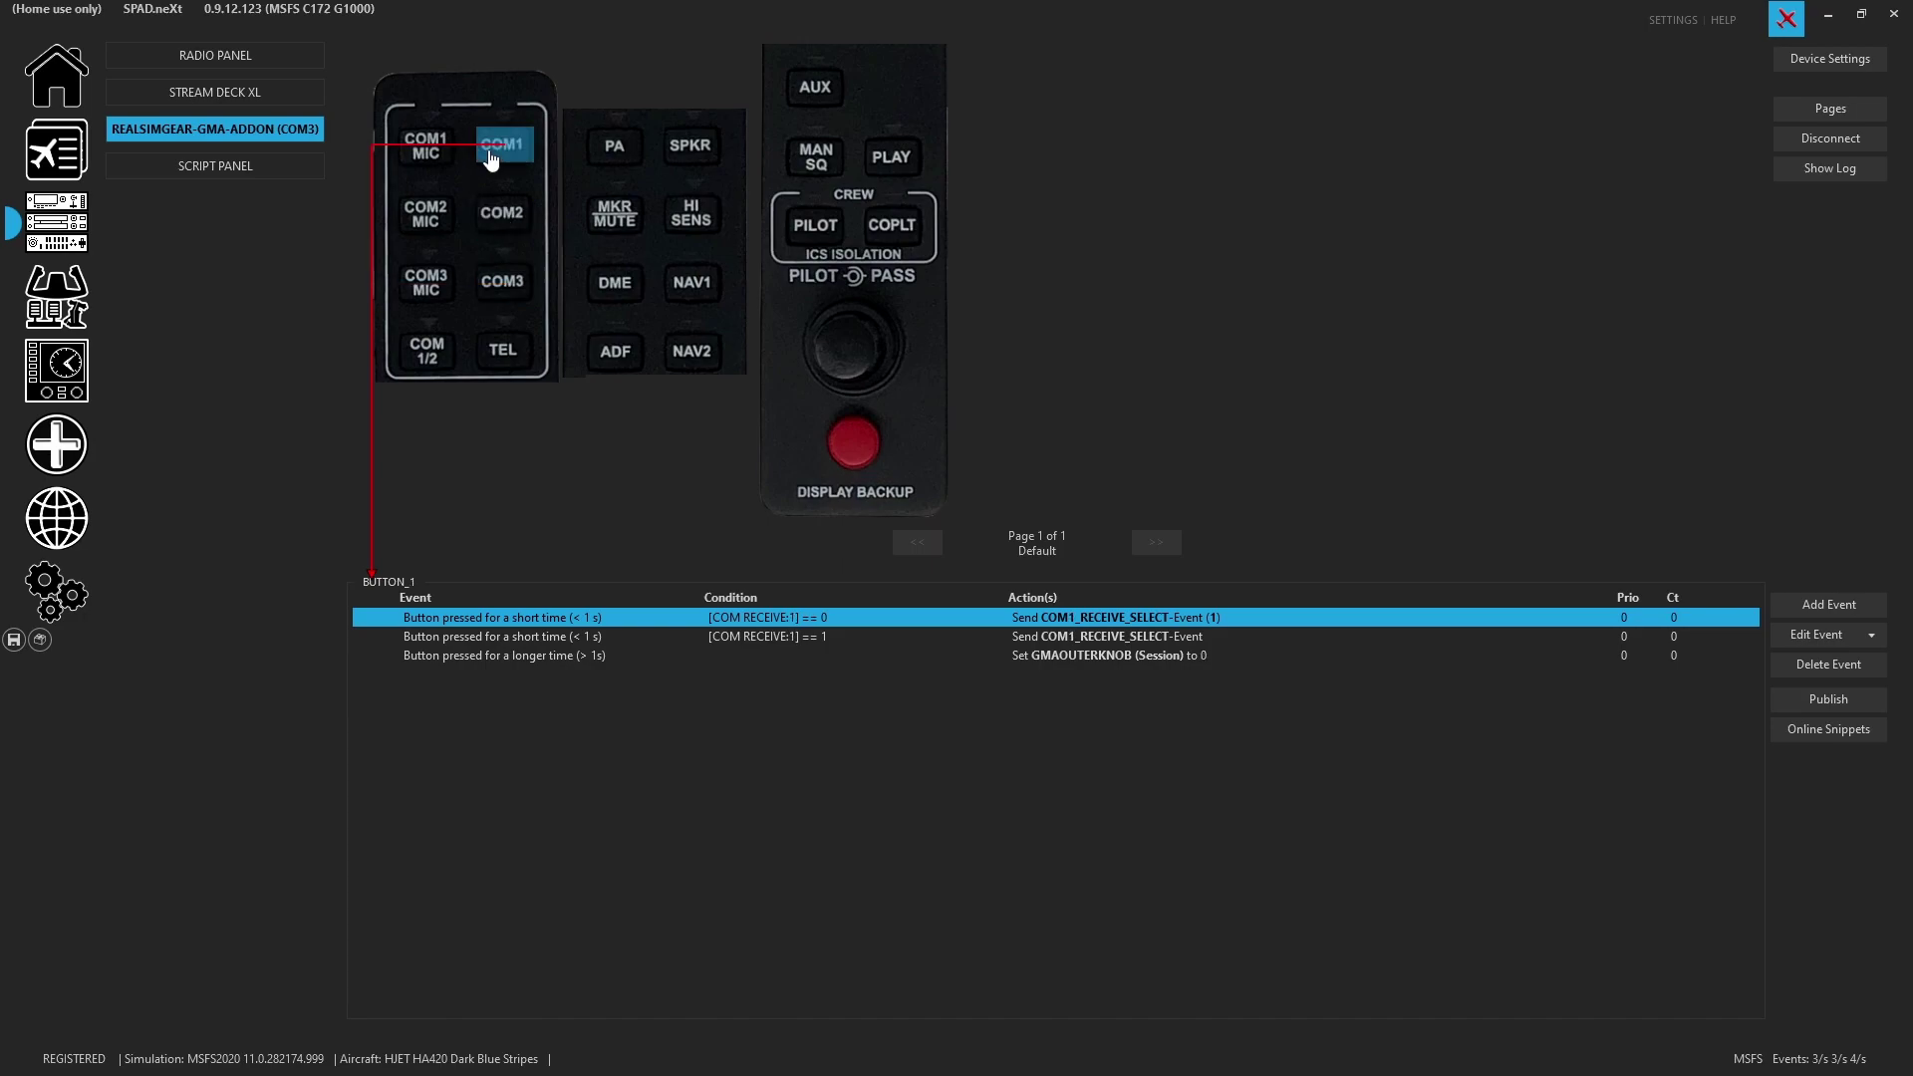
# Step: Compare the long-press GMAOUTERKNOB assignments of the COM2, COM3 and DME buttons with the volume encoder's outer-knob conditions
pyautogui.click(506, 220)
pyautogui.click(522, 287)
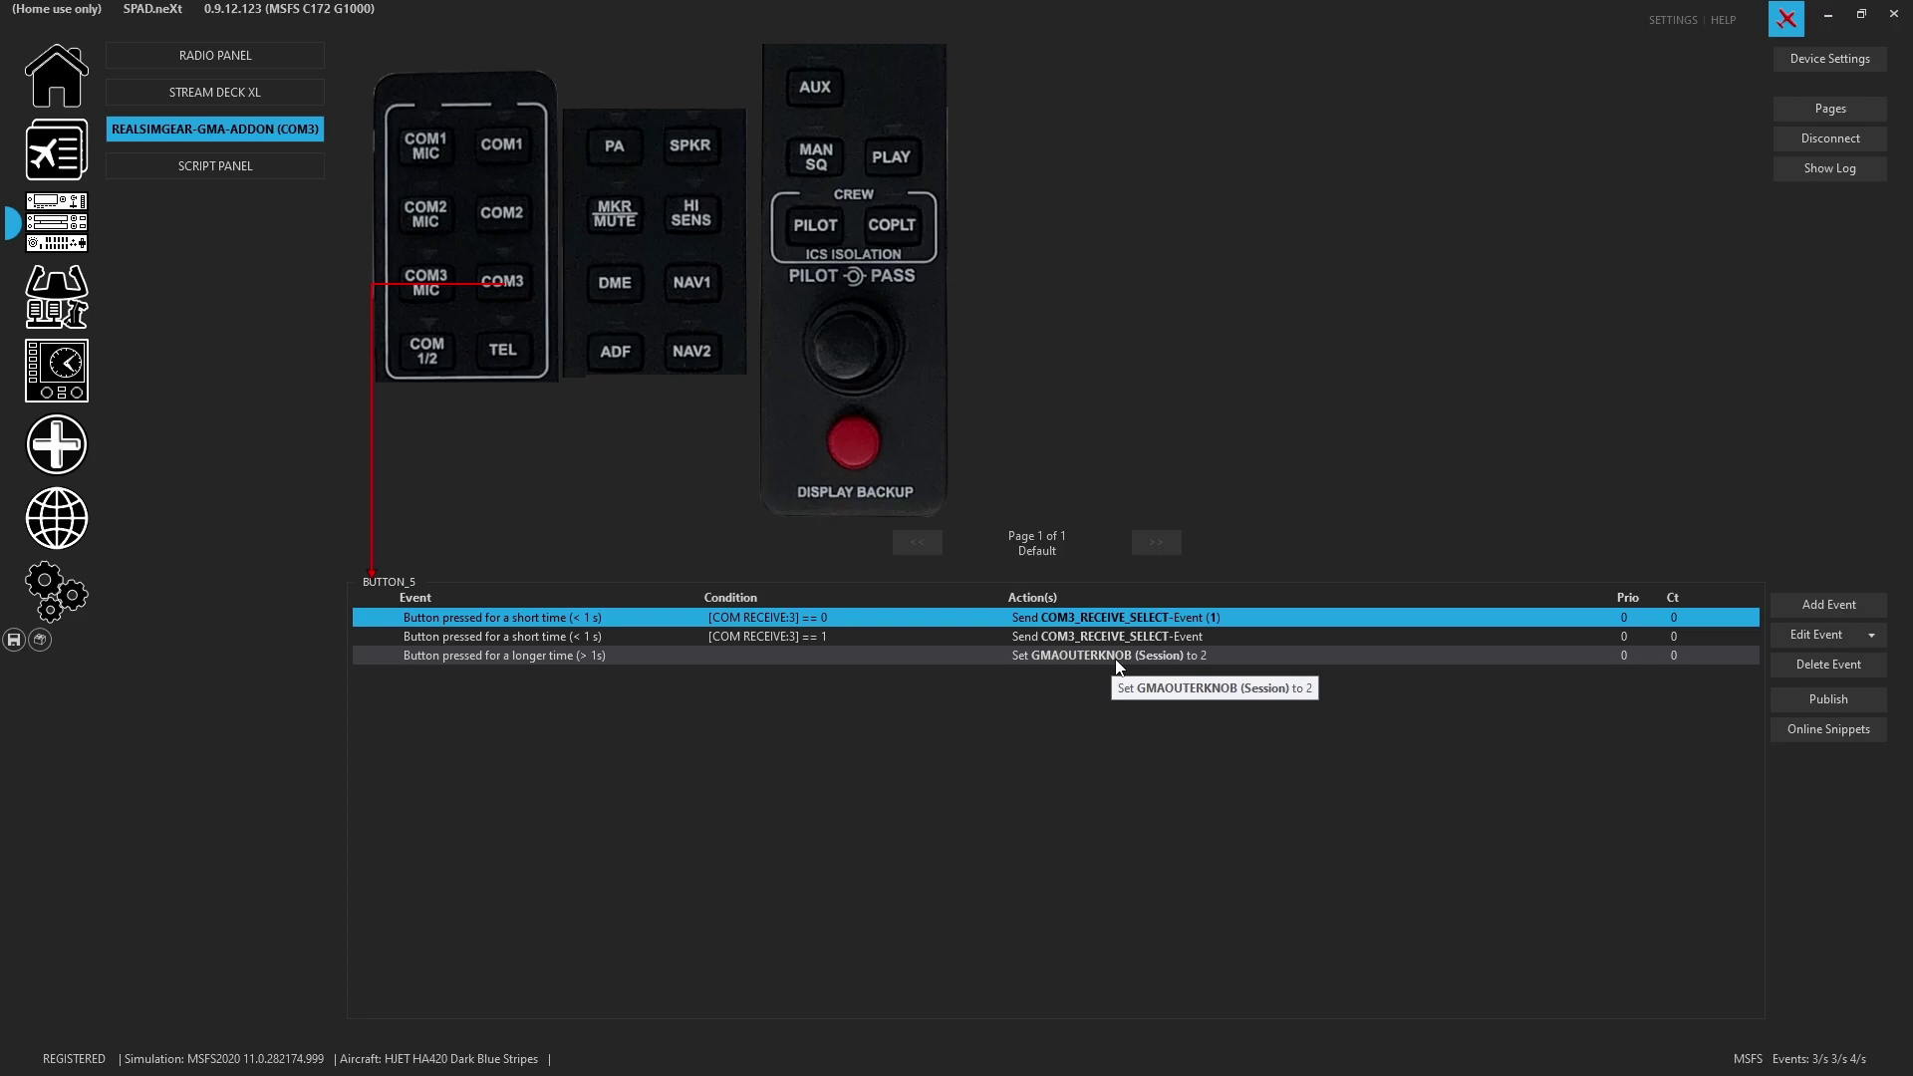
pyautogui.click(853, 351)
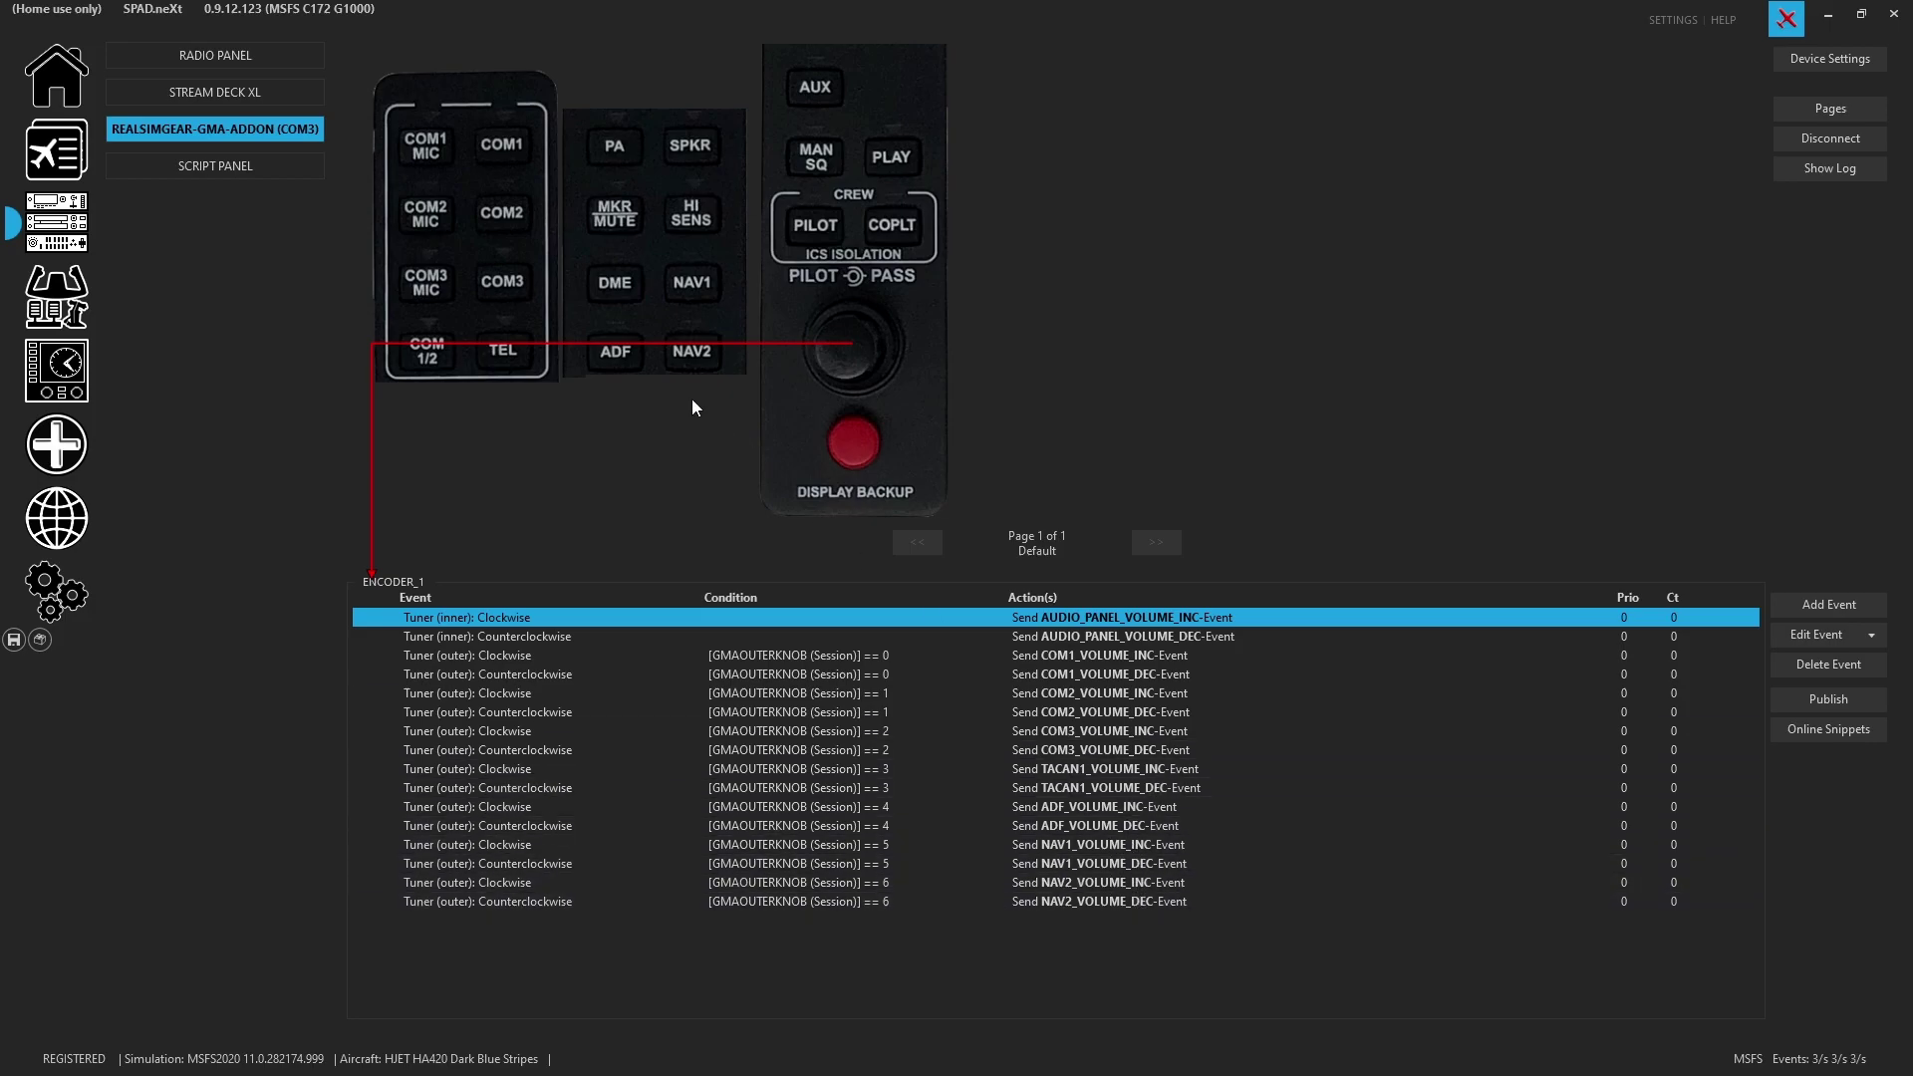
pyautogui.click(615, 283)
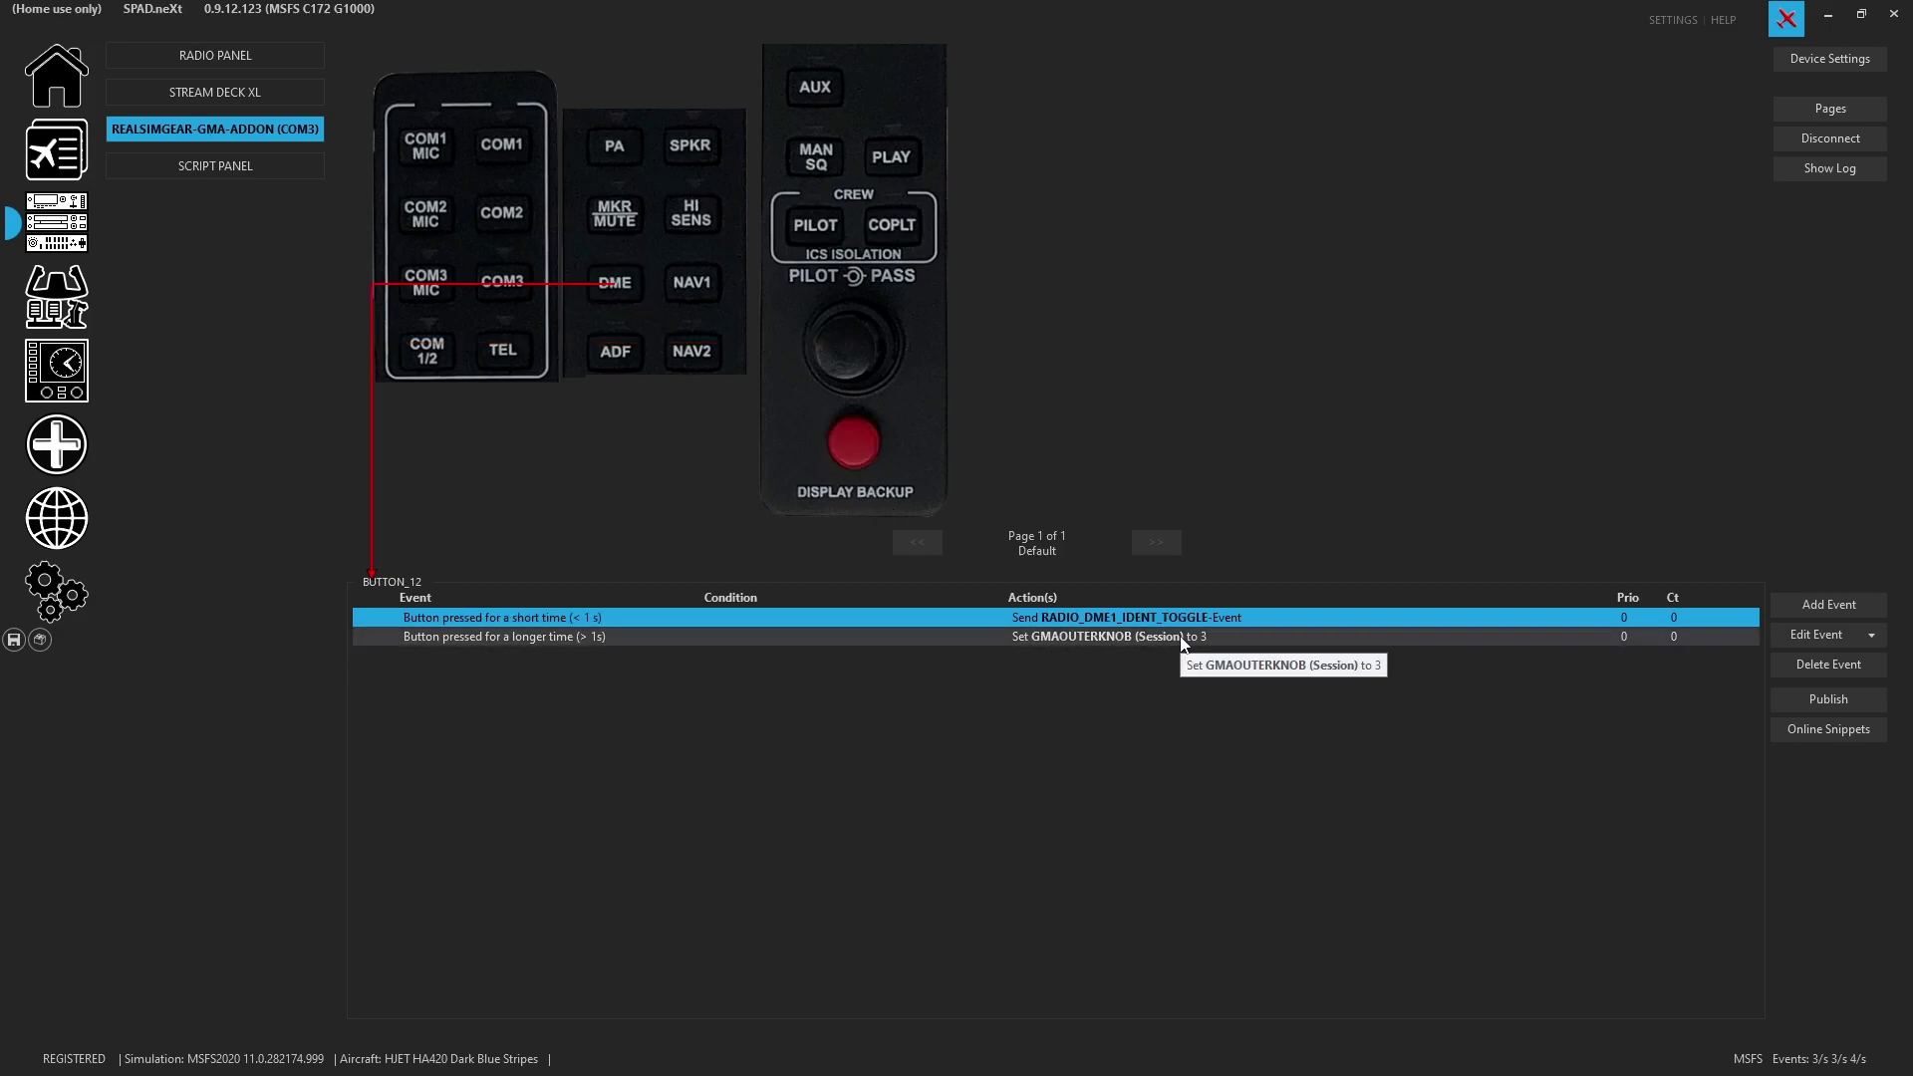
pyautogui.click(861, 367)
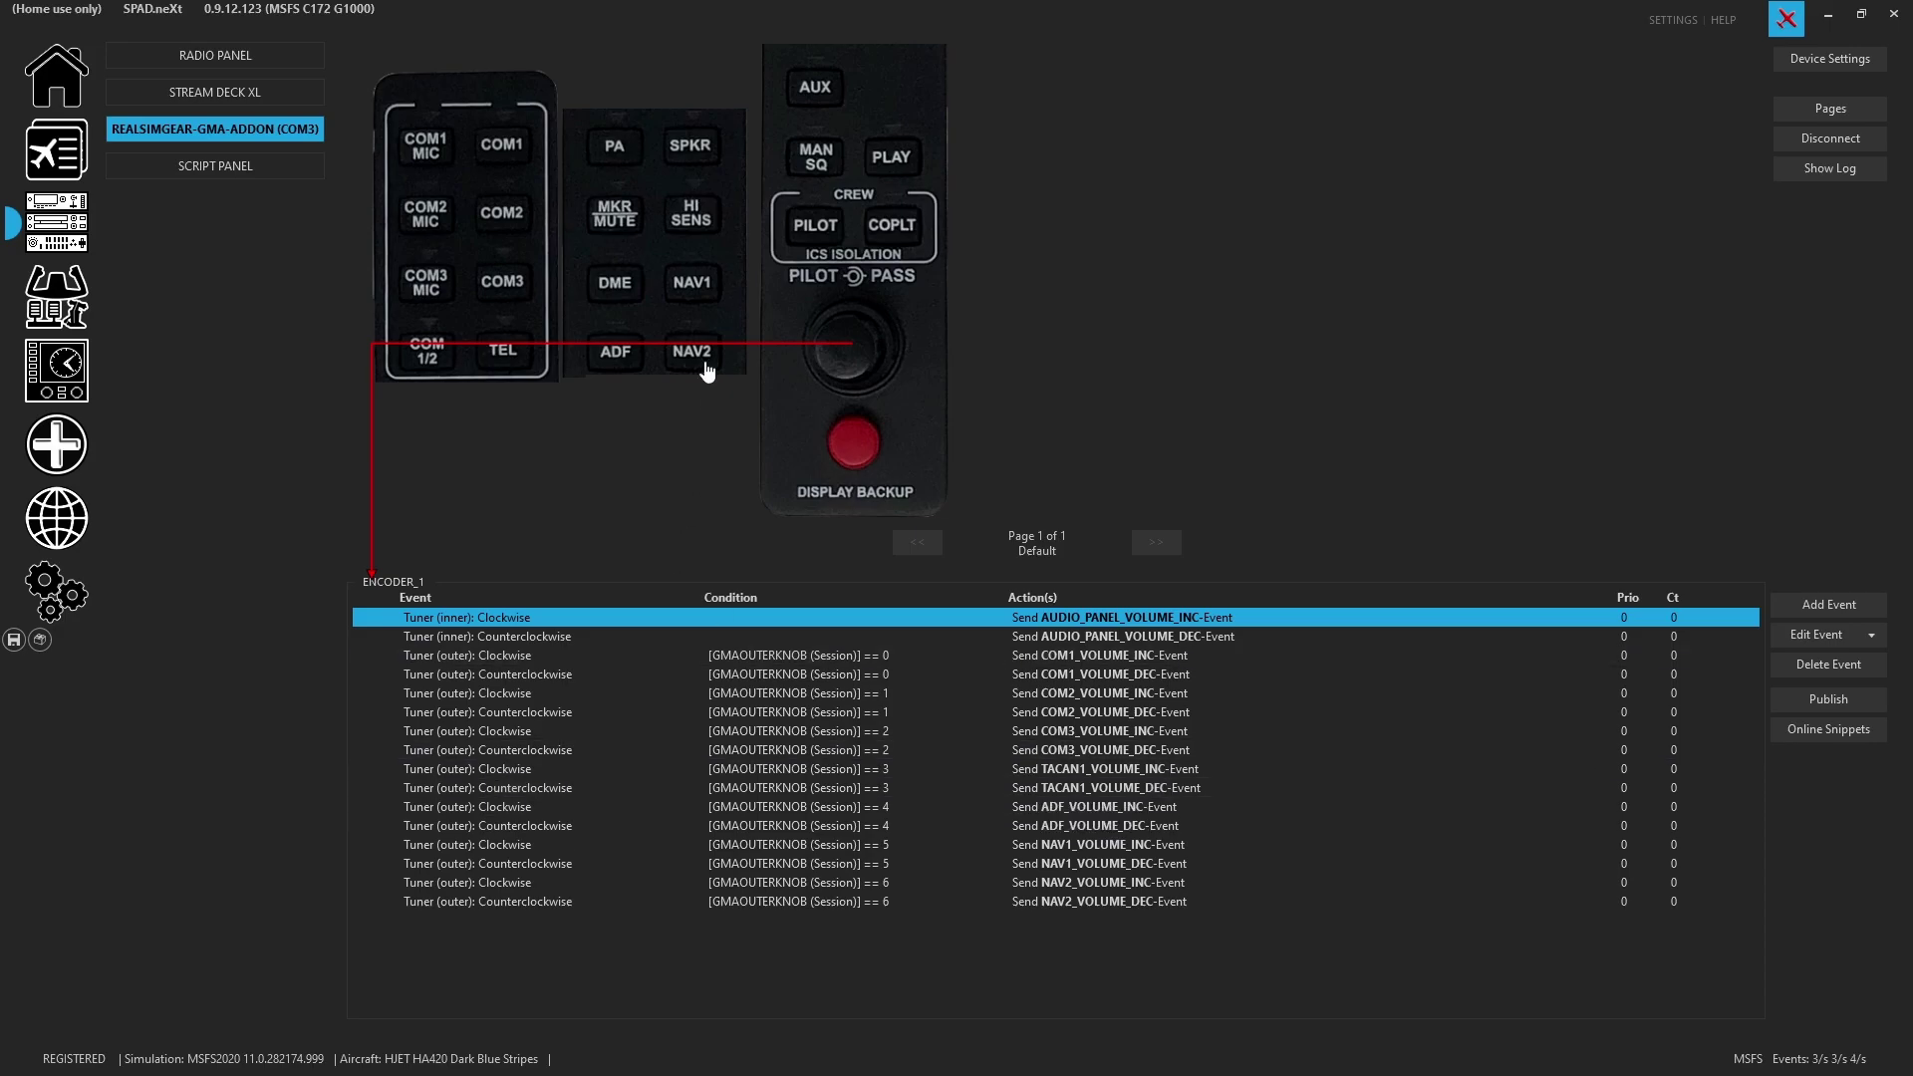
# Step: Examine the events assigned to the COM 1/2, TEL, PA and SPKR buttons and to the TEL, PA and SPKR lights
pyautogui.click(445, 357)
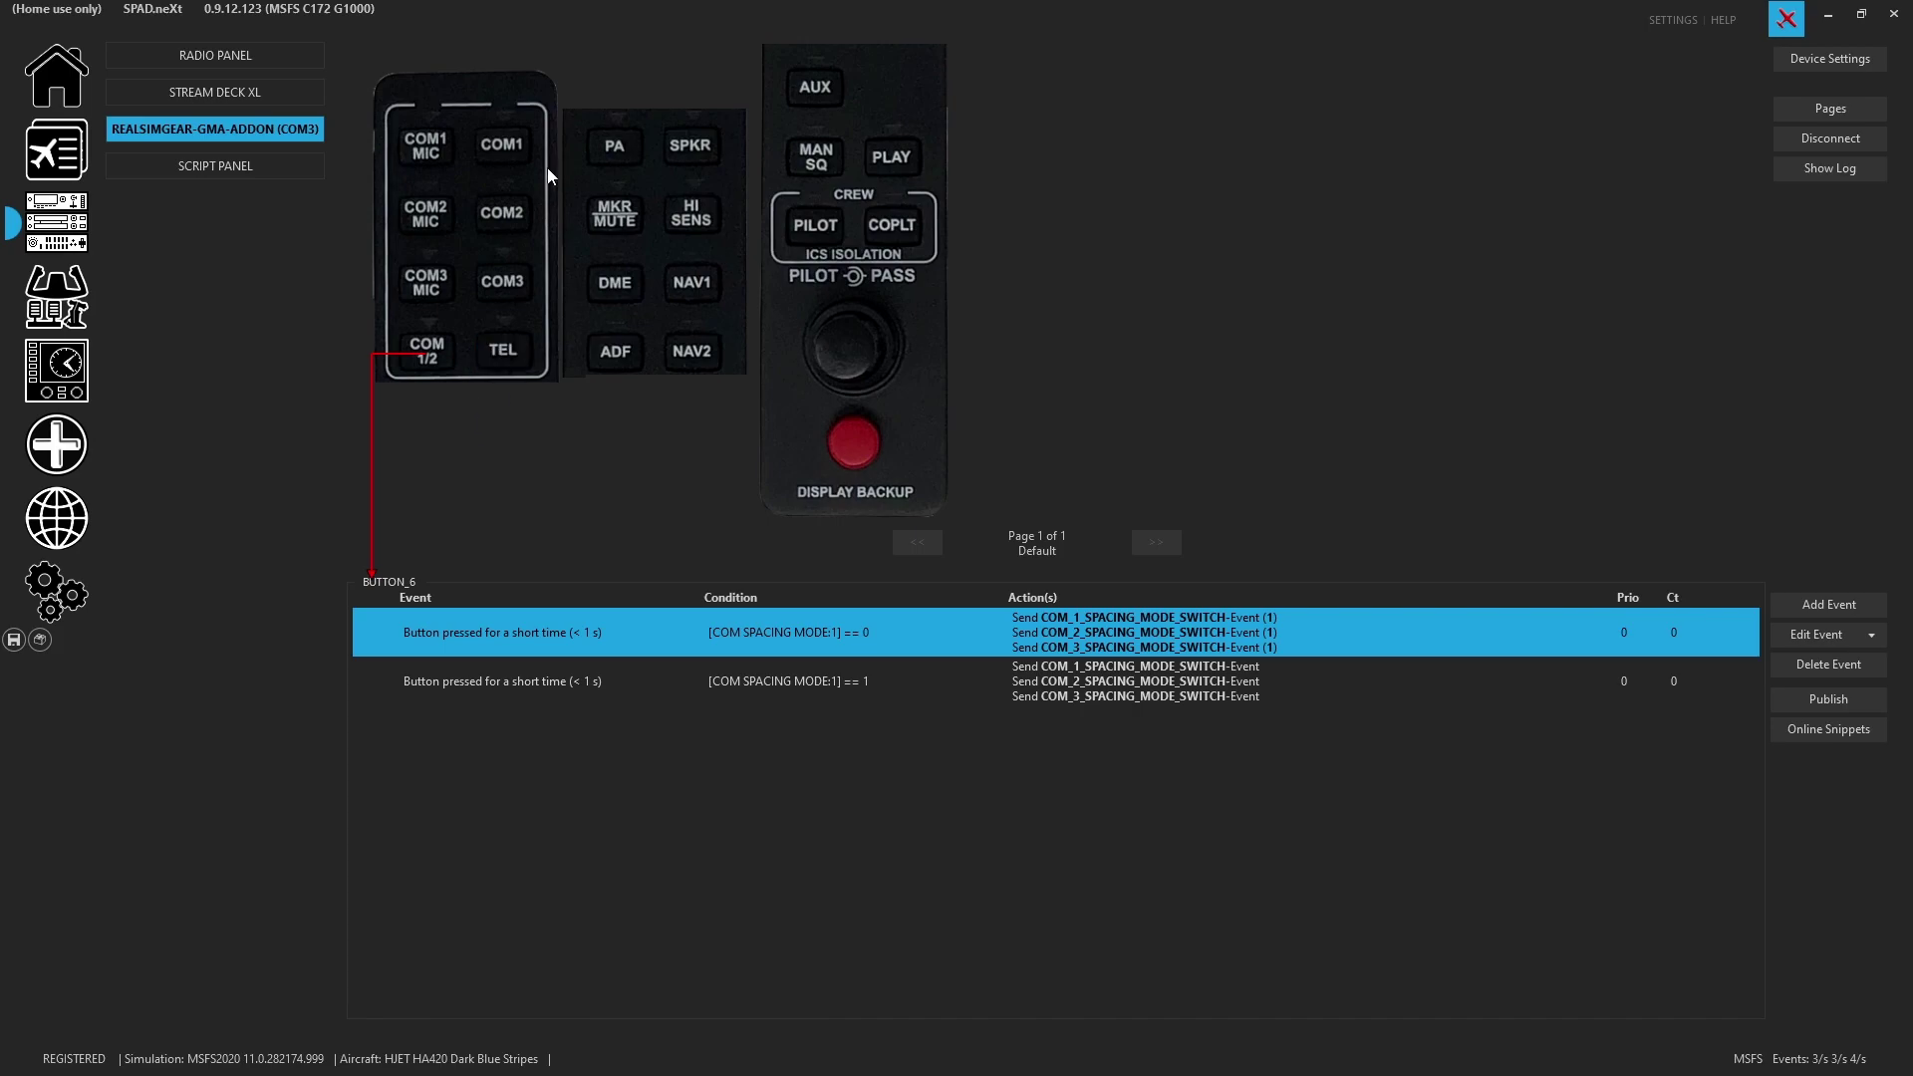
pyautogui.click(497, 344)
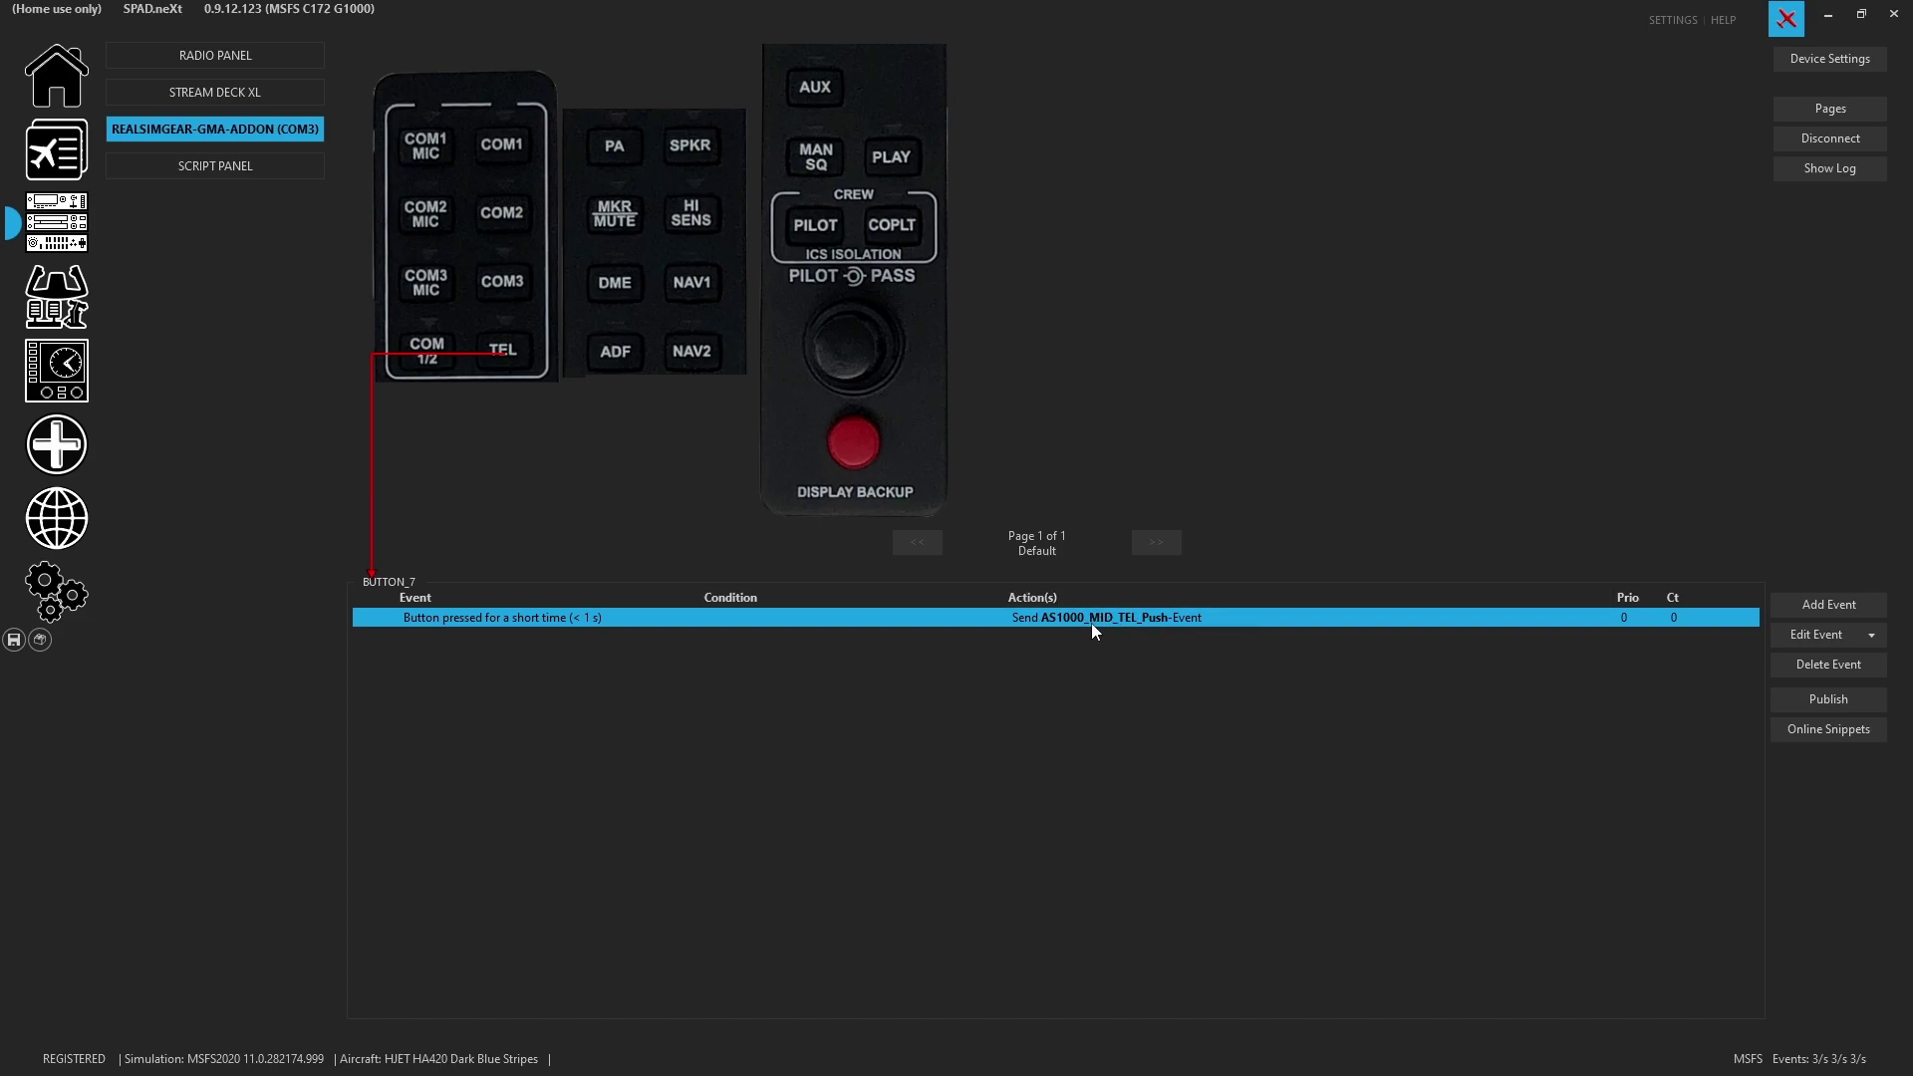
pyautogui.click(509, 329)
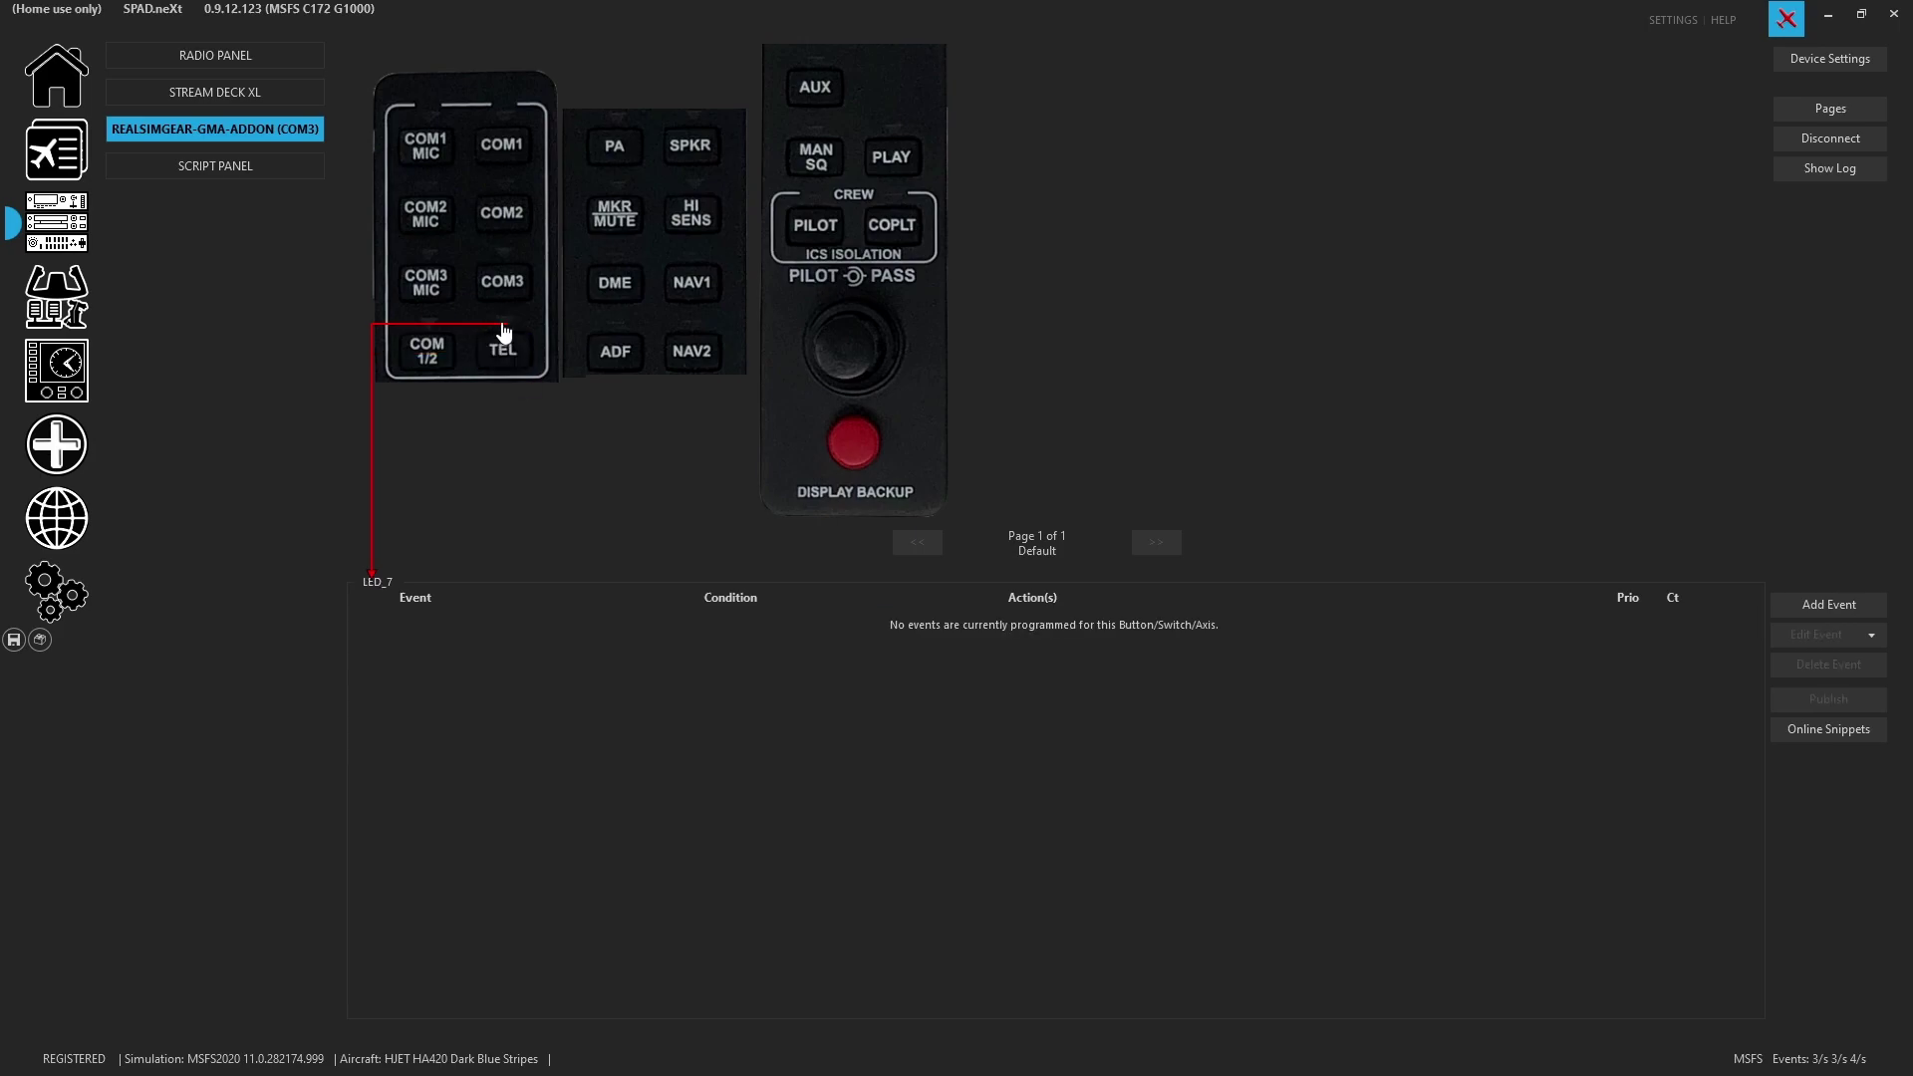
pyautogui.click(616, 150)
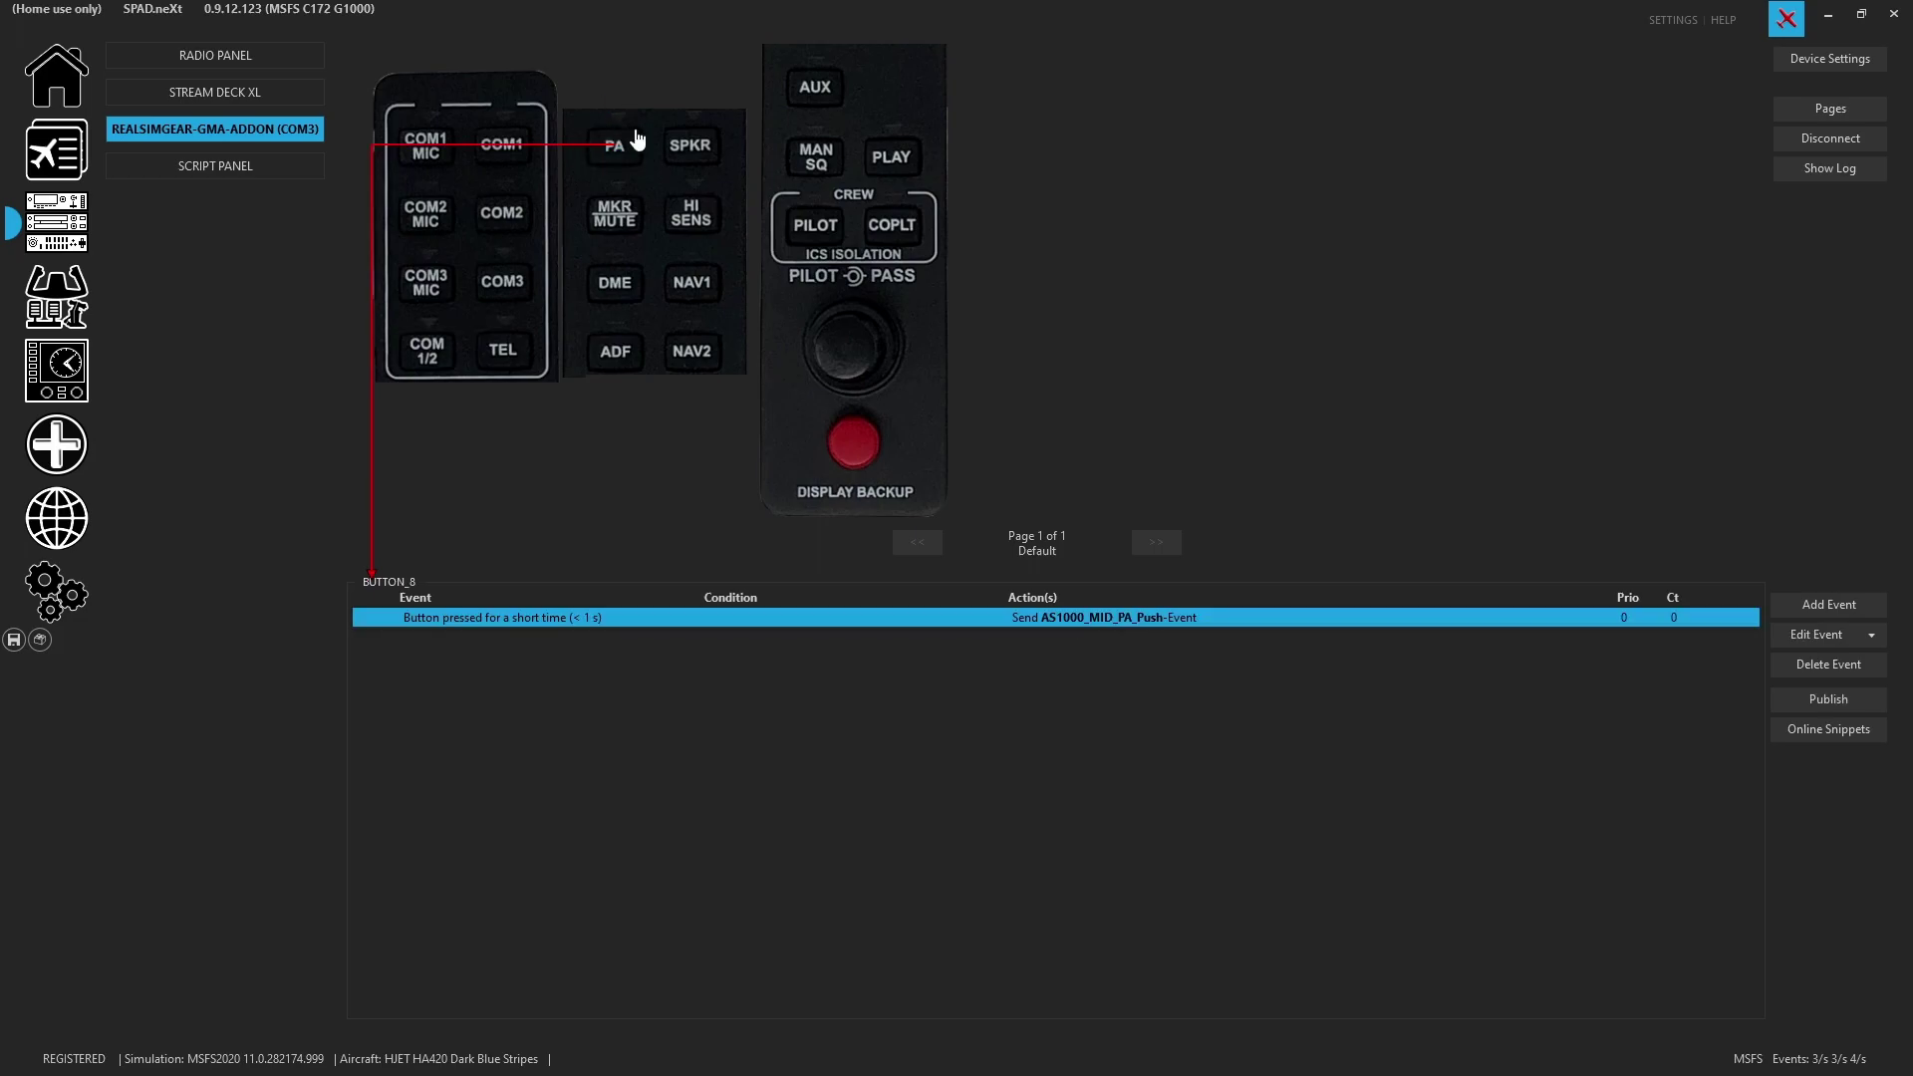
pyautogui.click(615, 100)
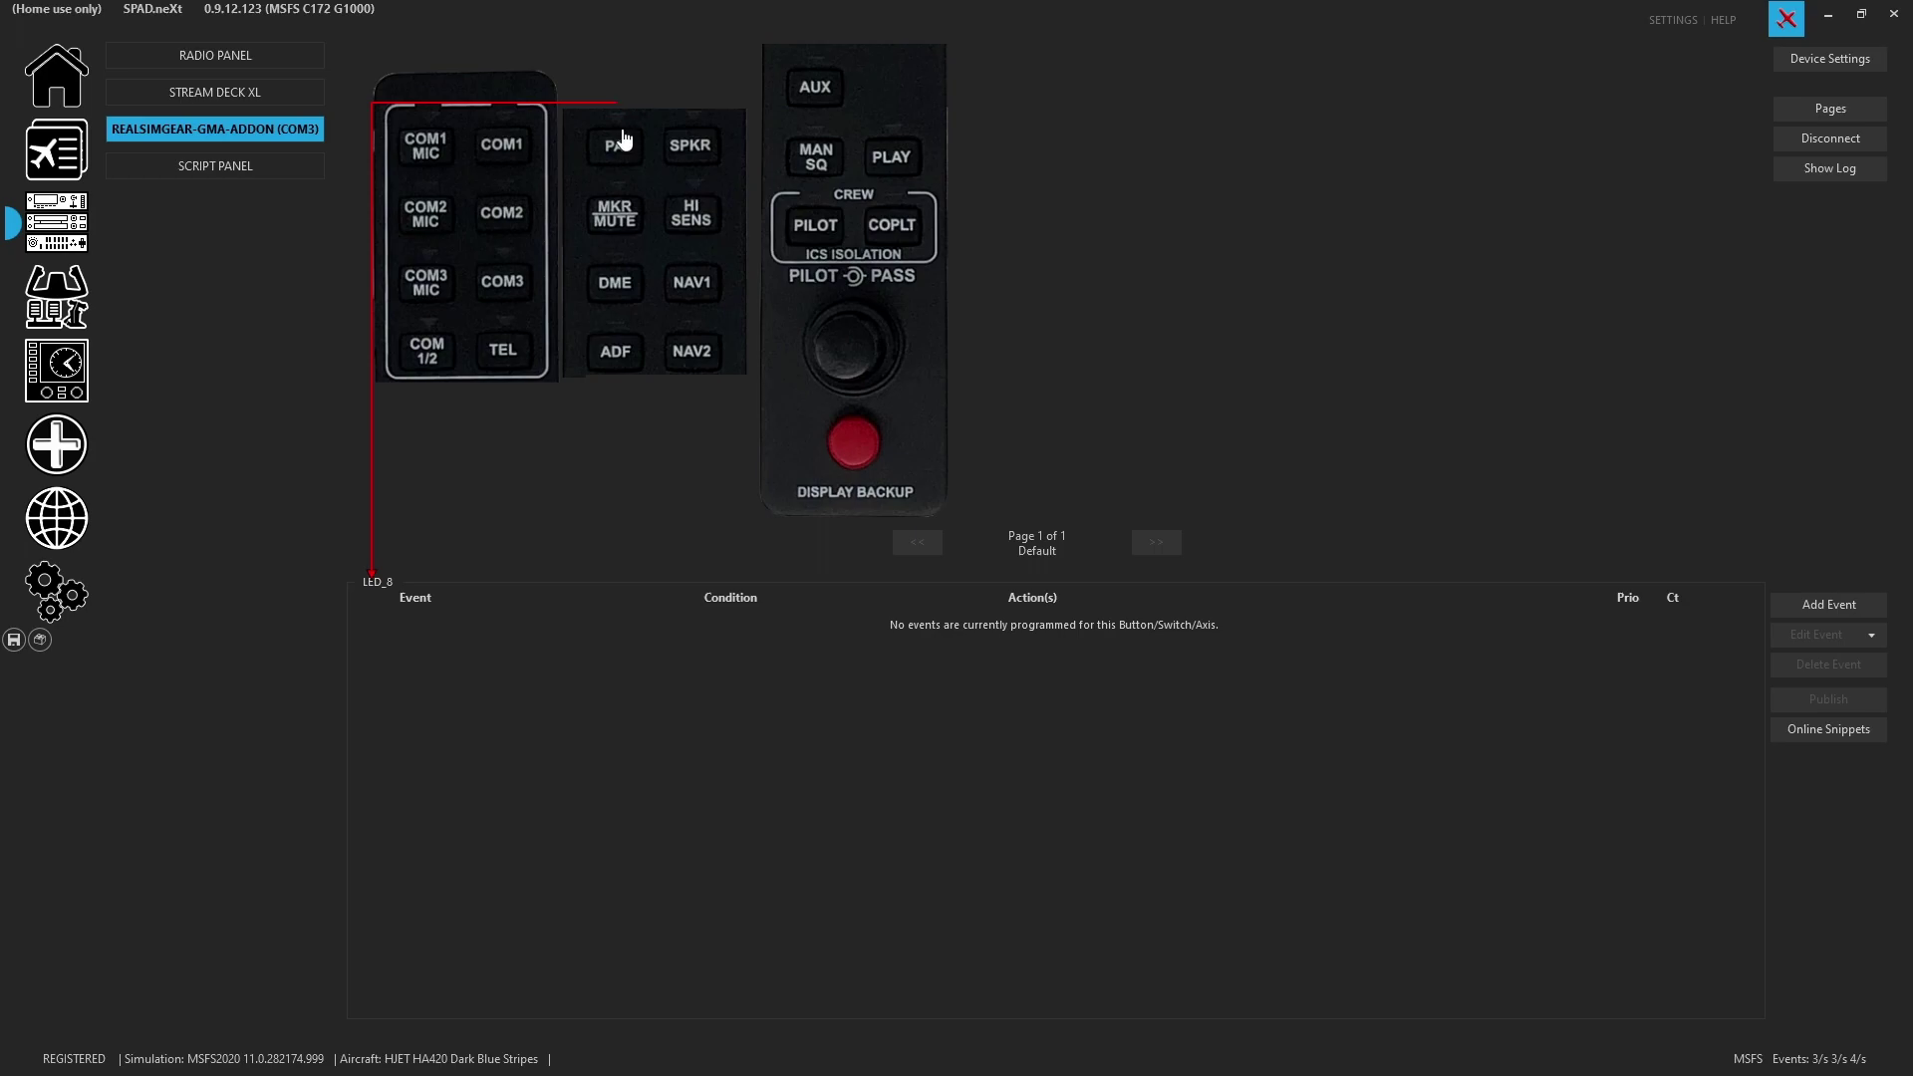
pyautogui.click(619, 146)
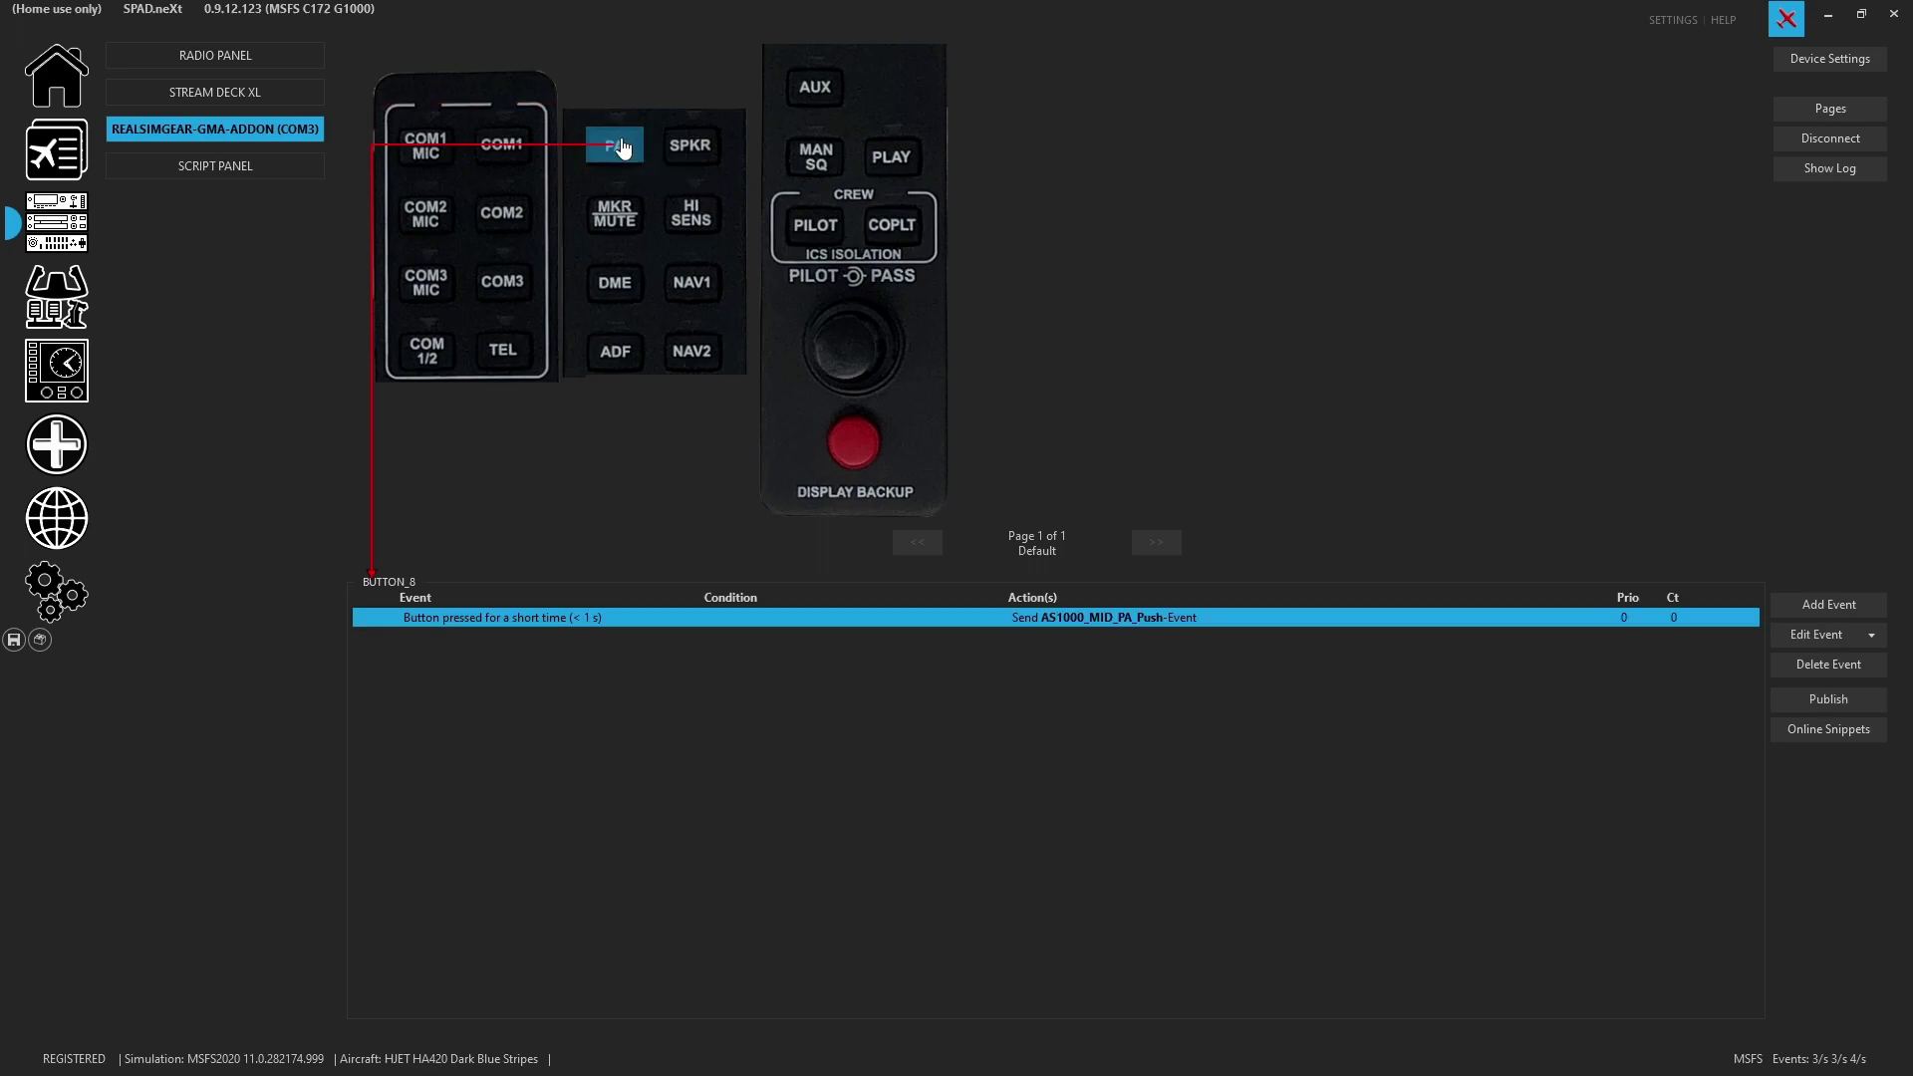
pyautogui.click(690, 145)
pyautogui.click(619, 151)
pyautogui.click(693, 111)
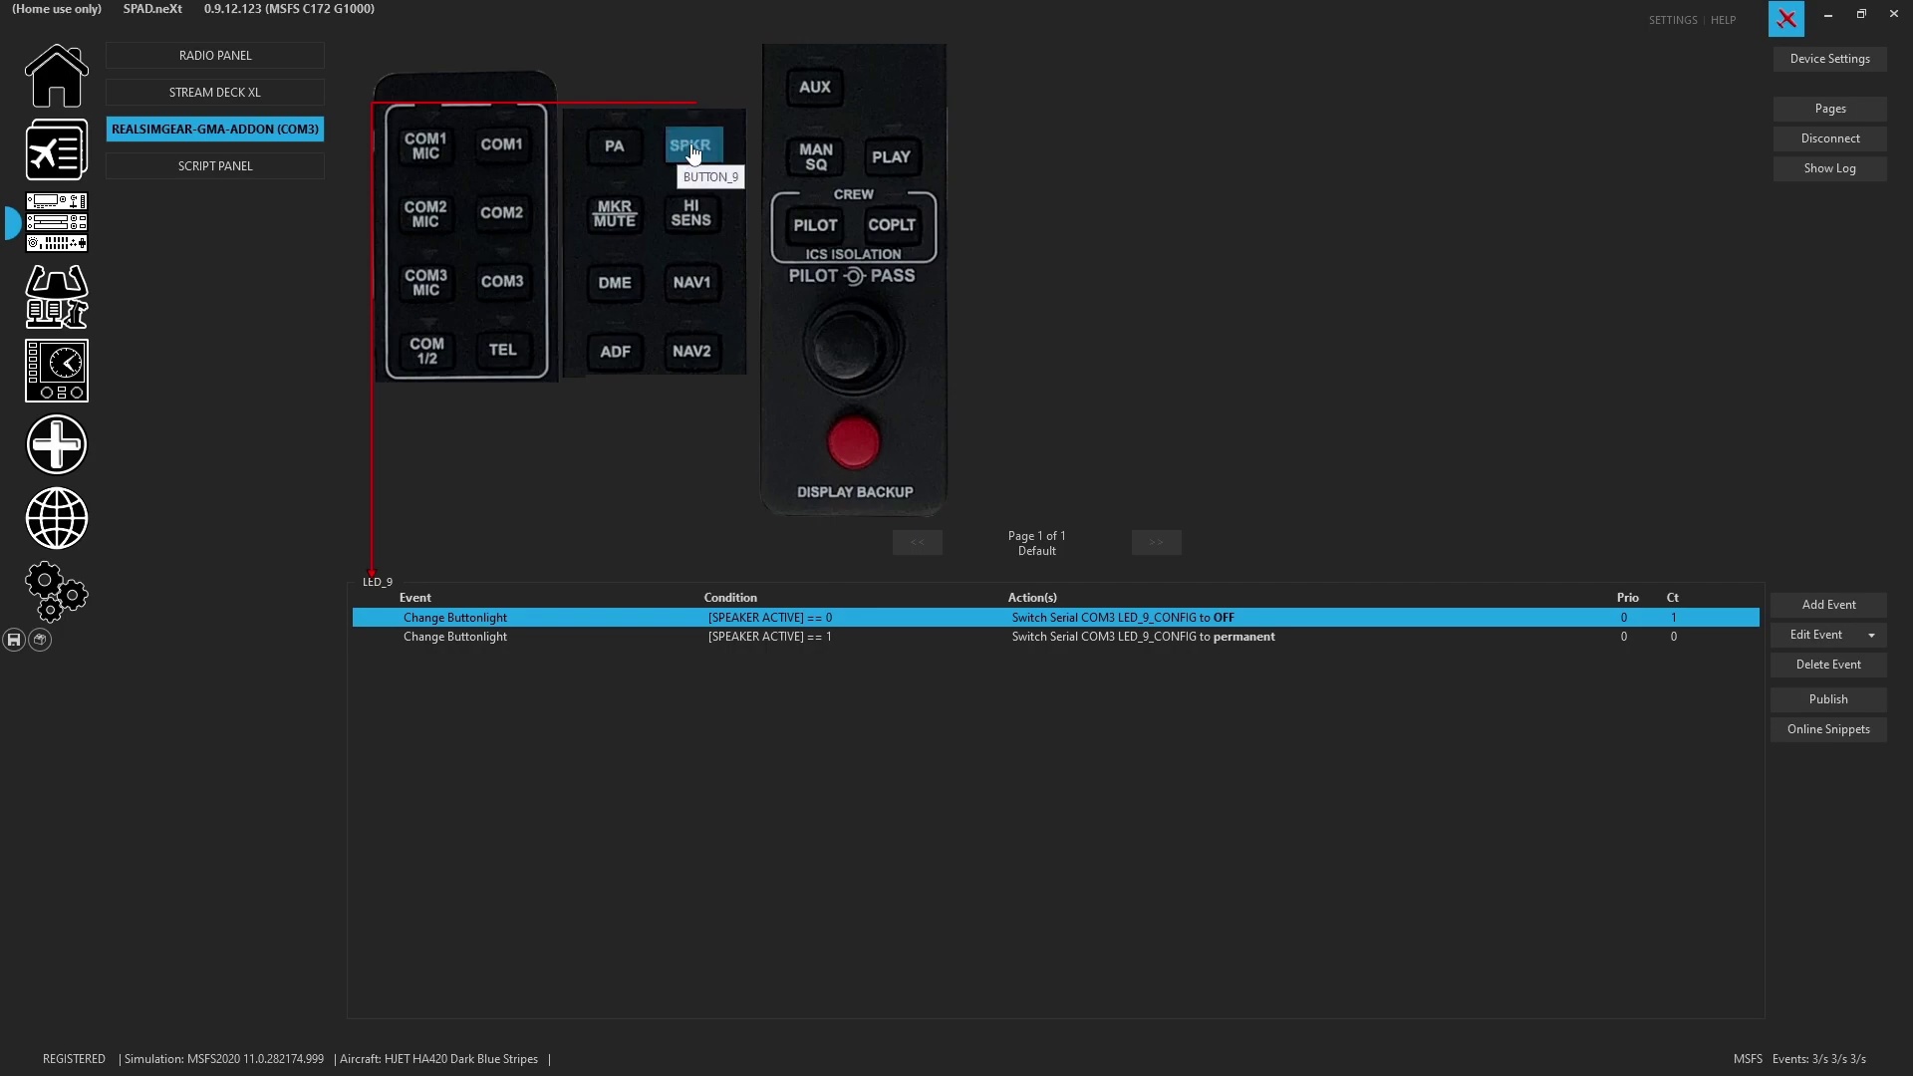
pyautogui.click(695, 152)
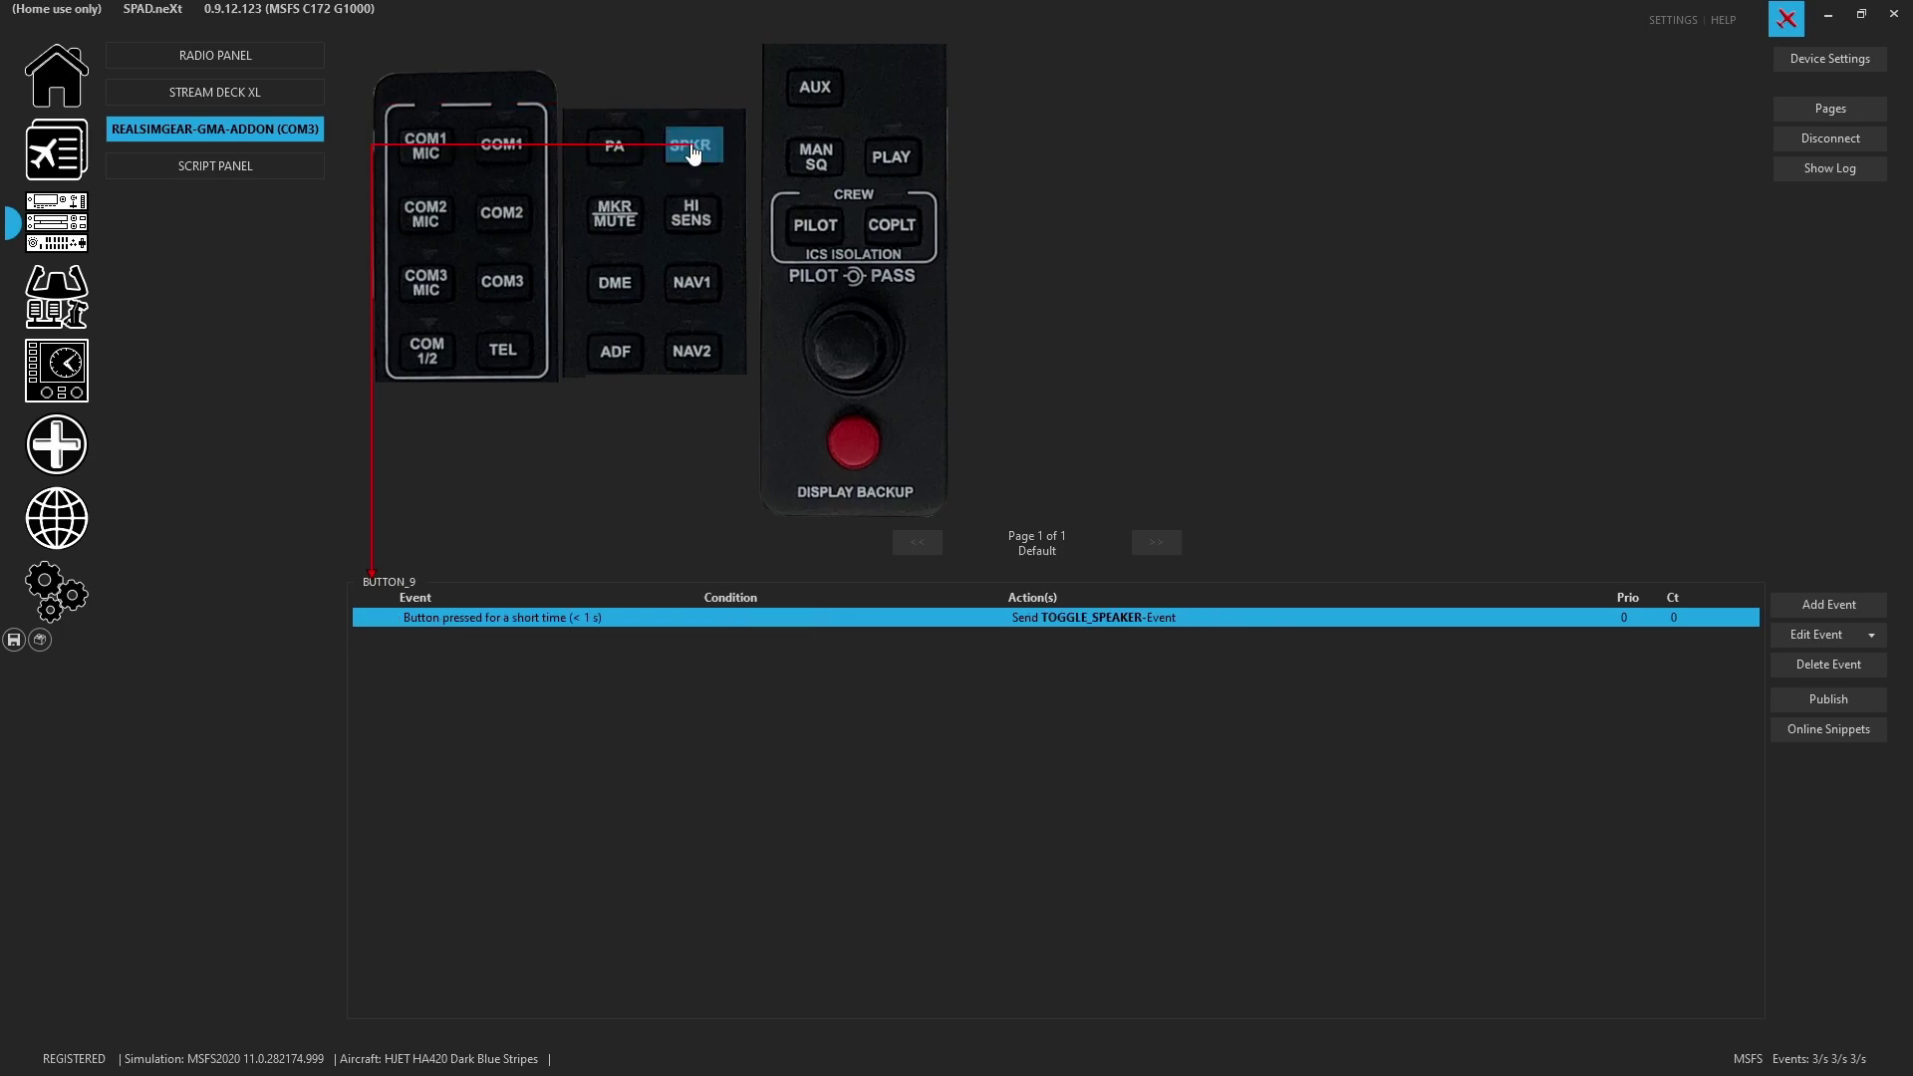
# Step: Check the events and light conditions assigned to the MKR MUTE and HI SENS buttons
pyautogui.click(629, 225)
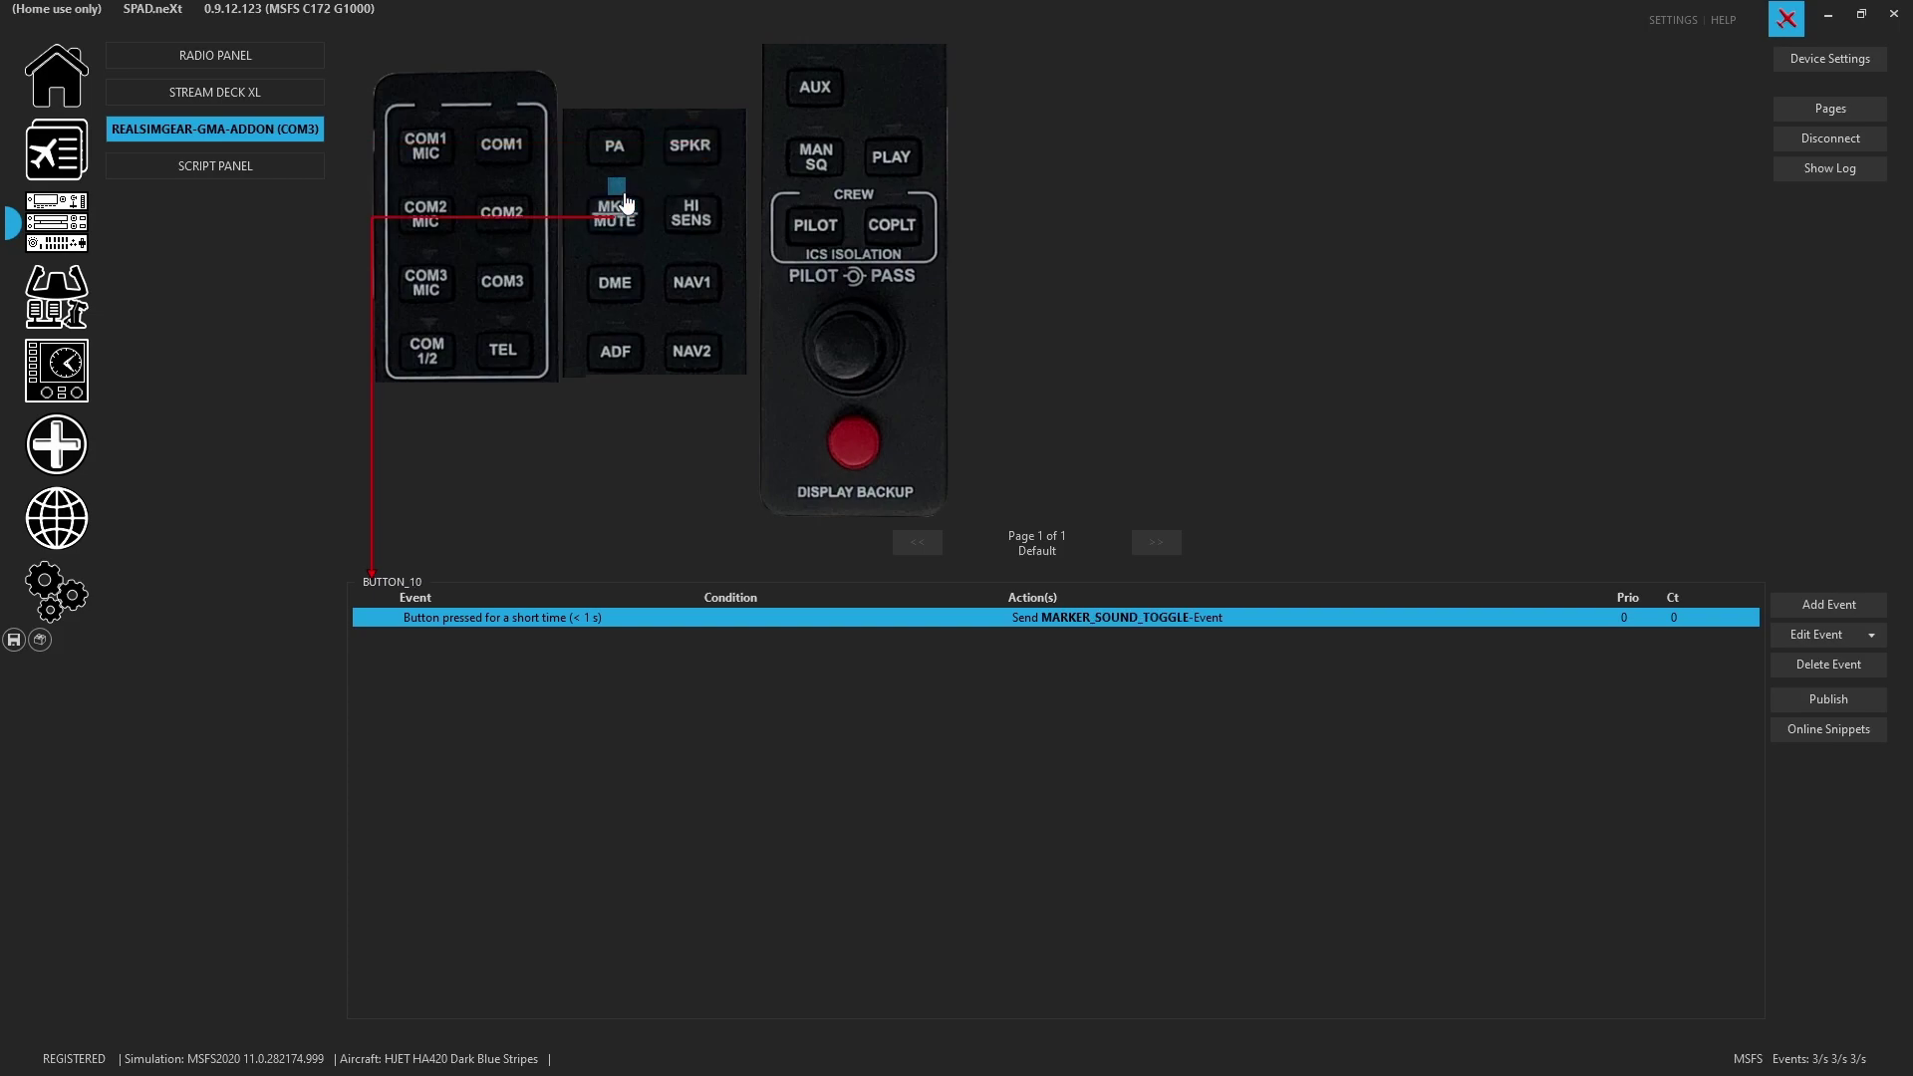
pyautogui.click(618, 188)
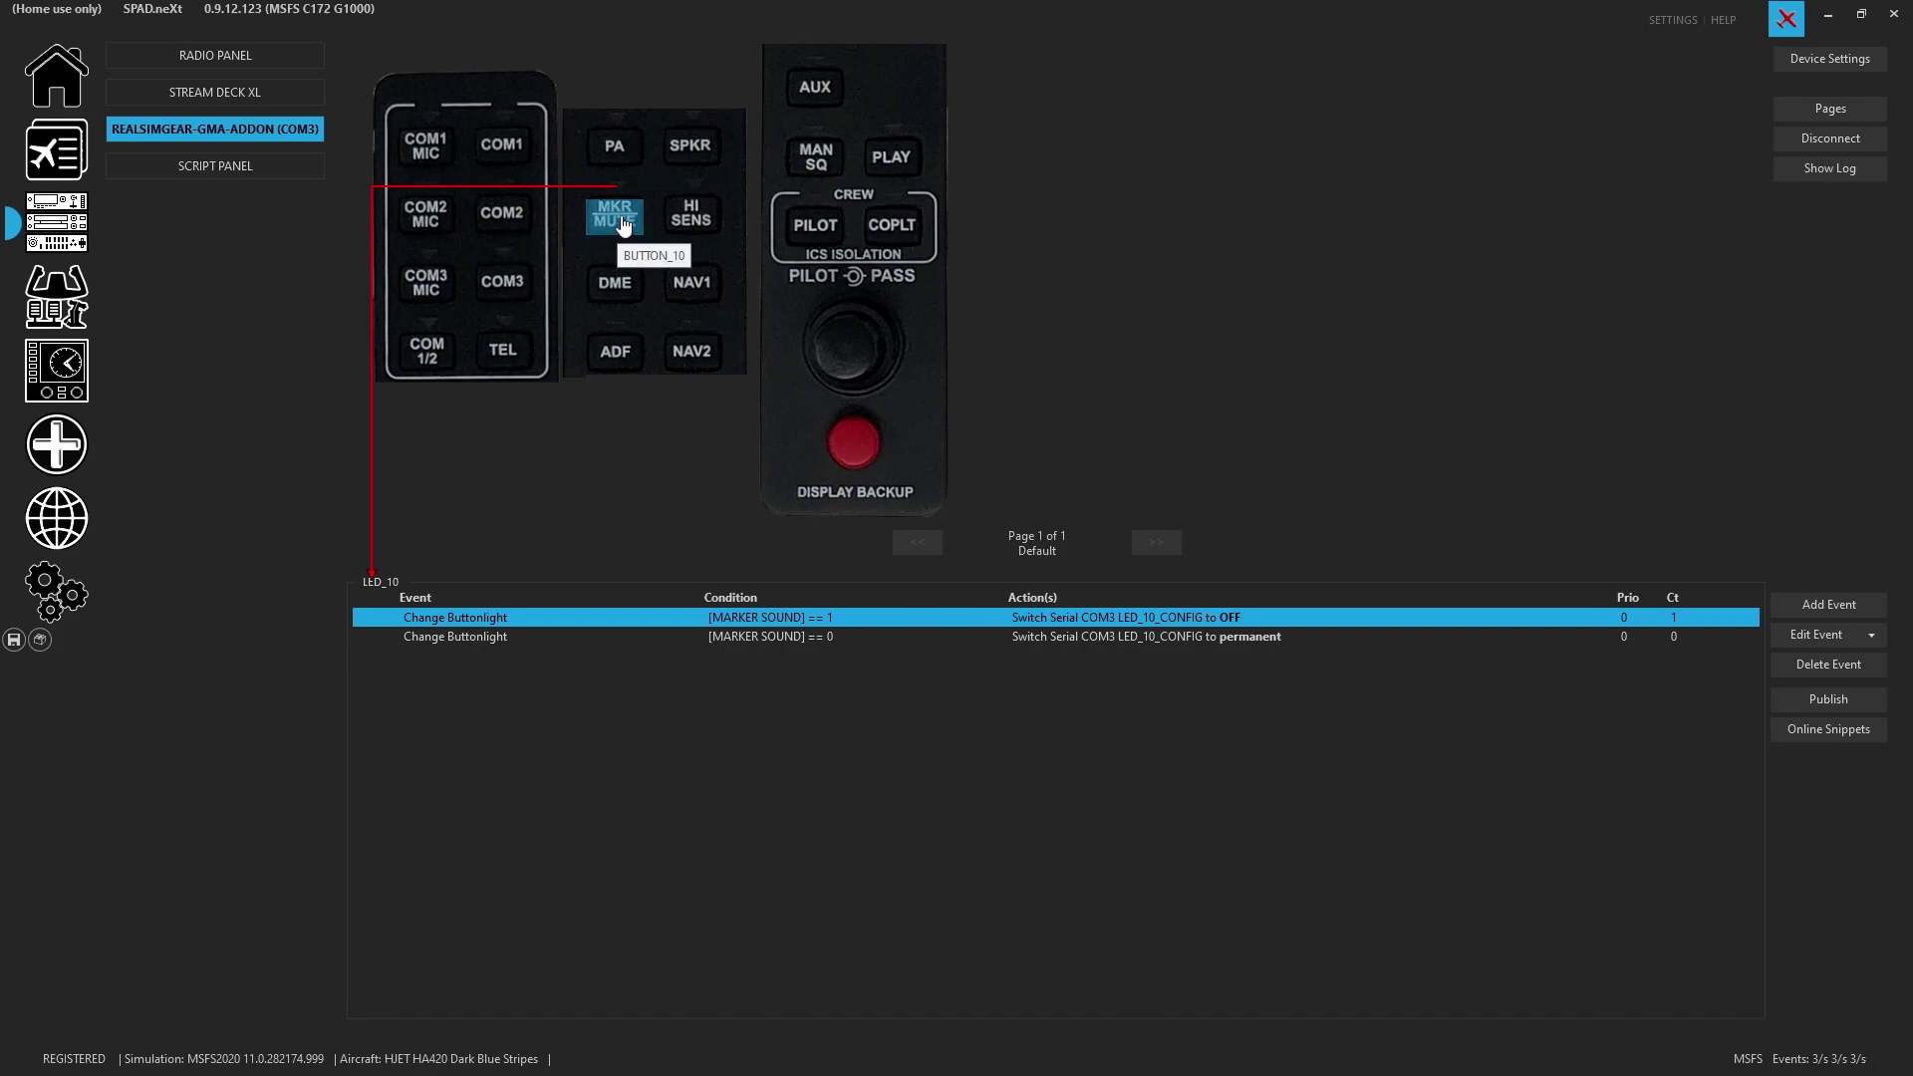
pyautogui.click(676, 214)
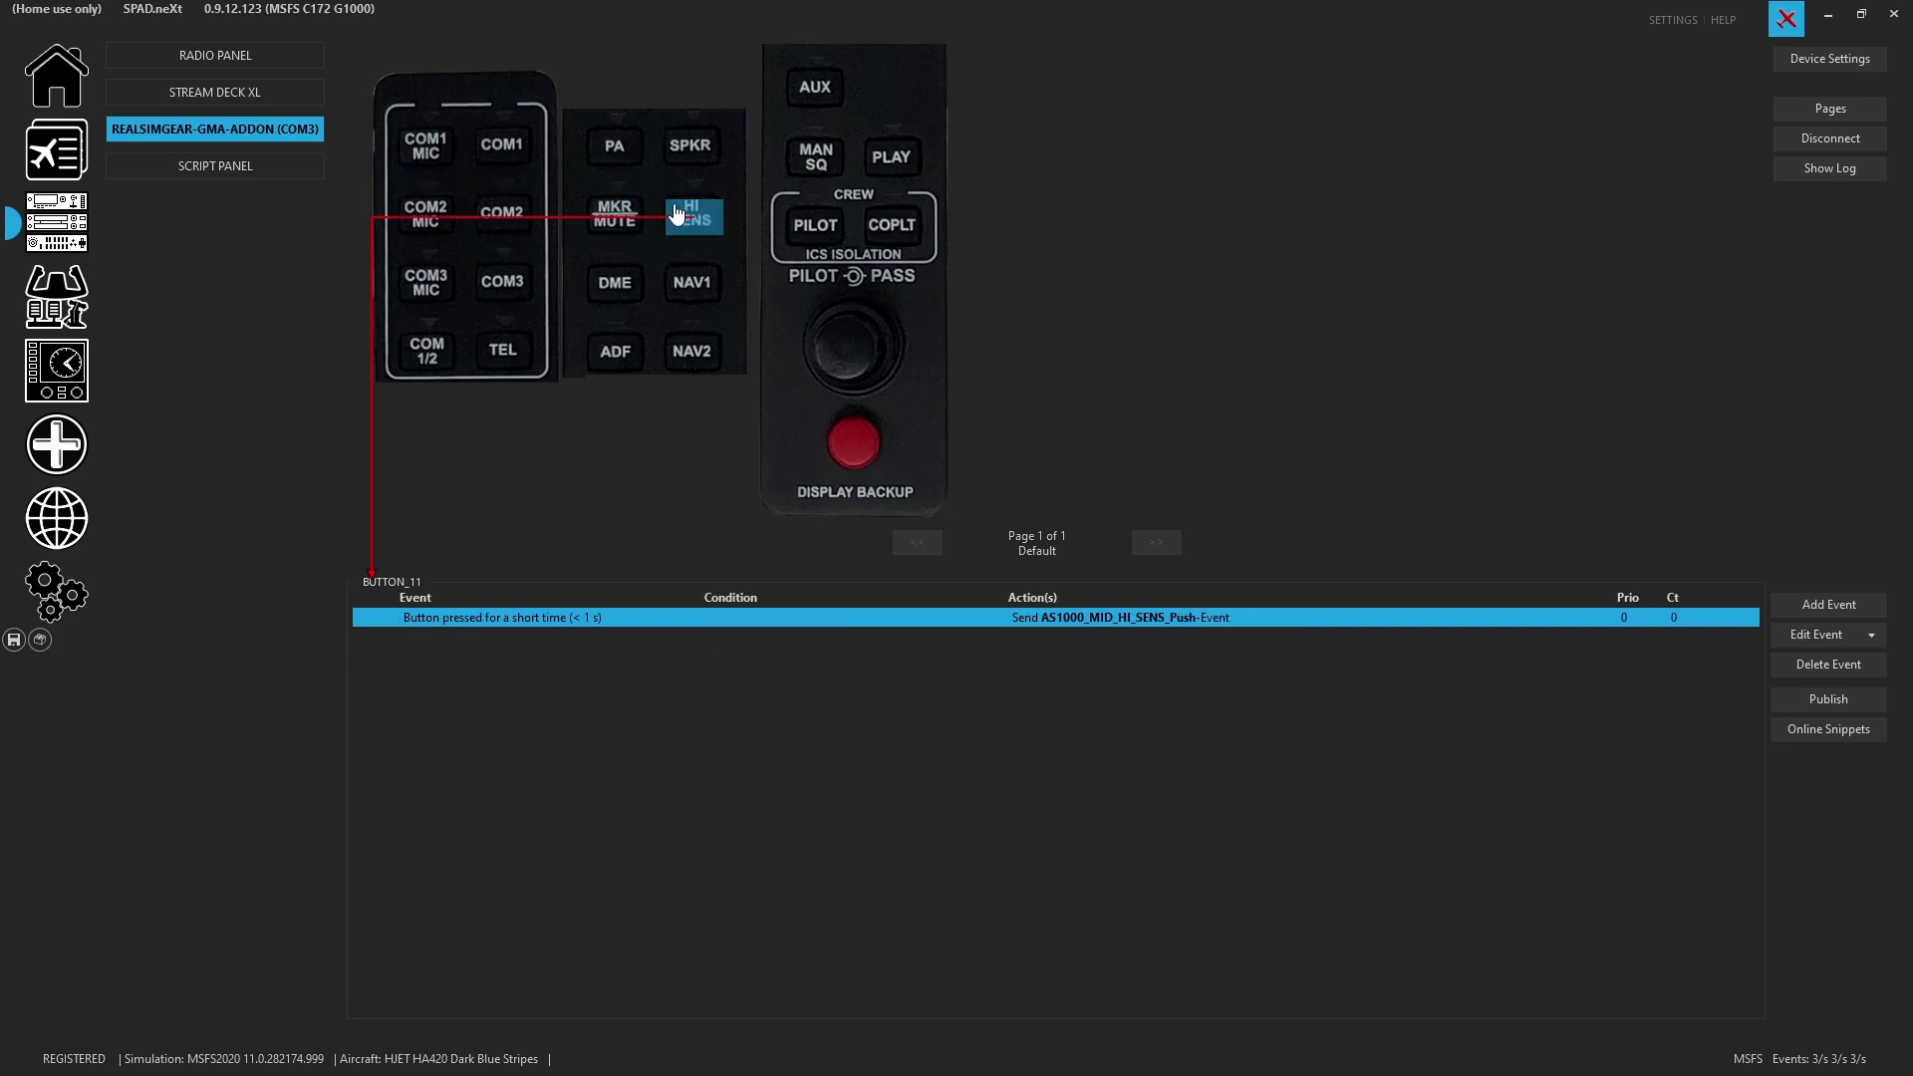
pyautogui.click(684, 190)
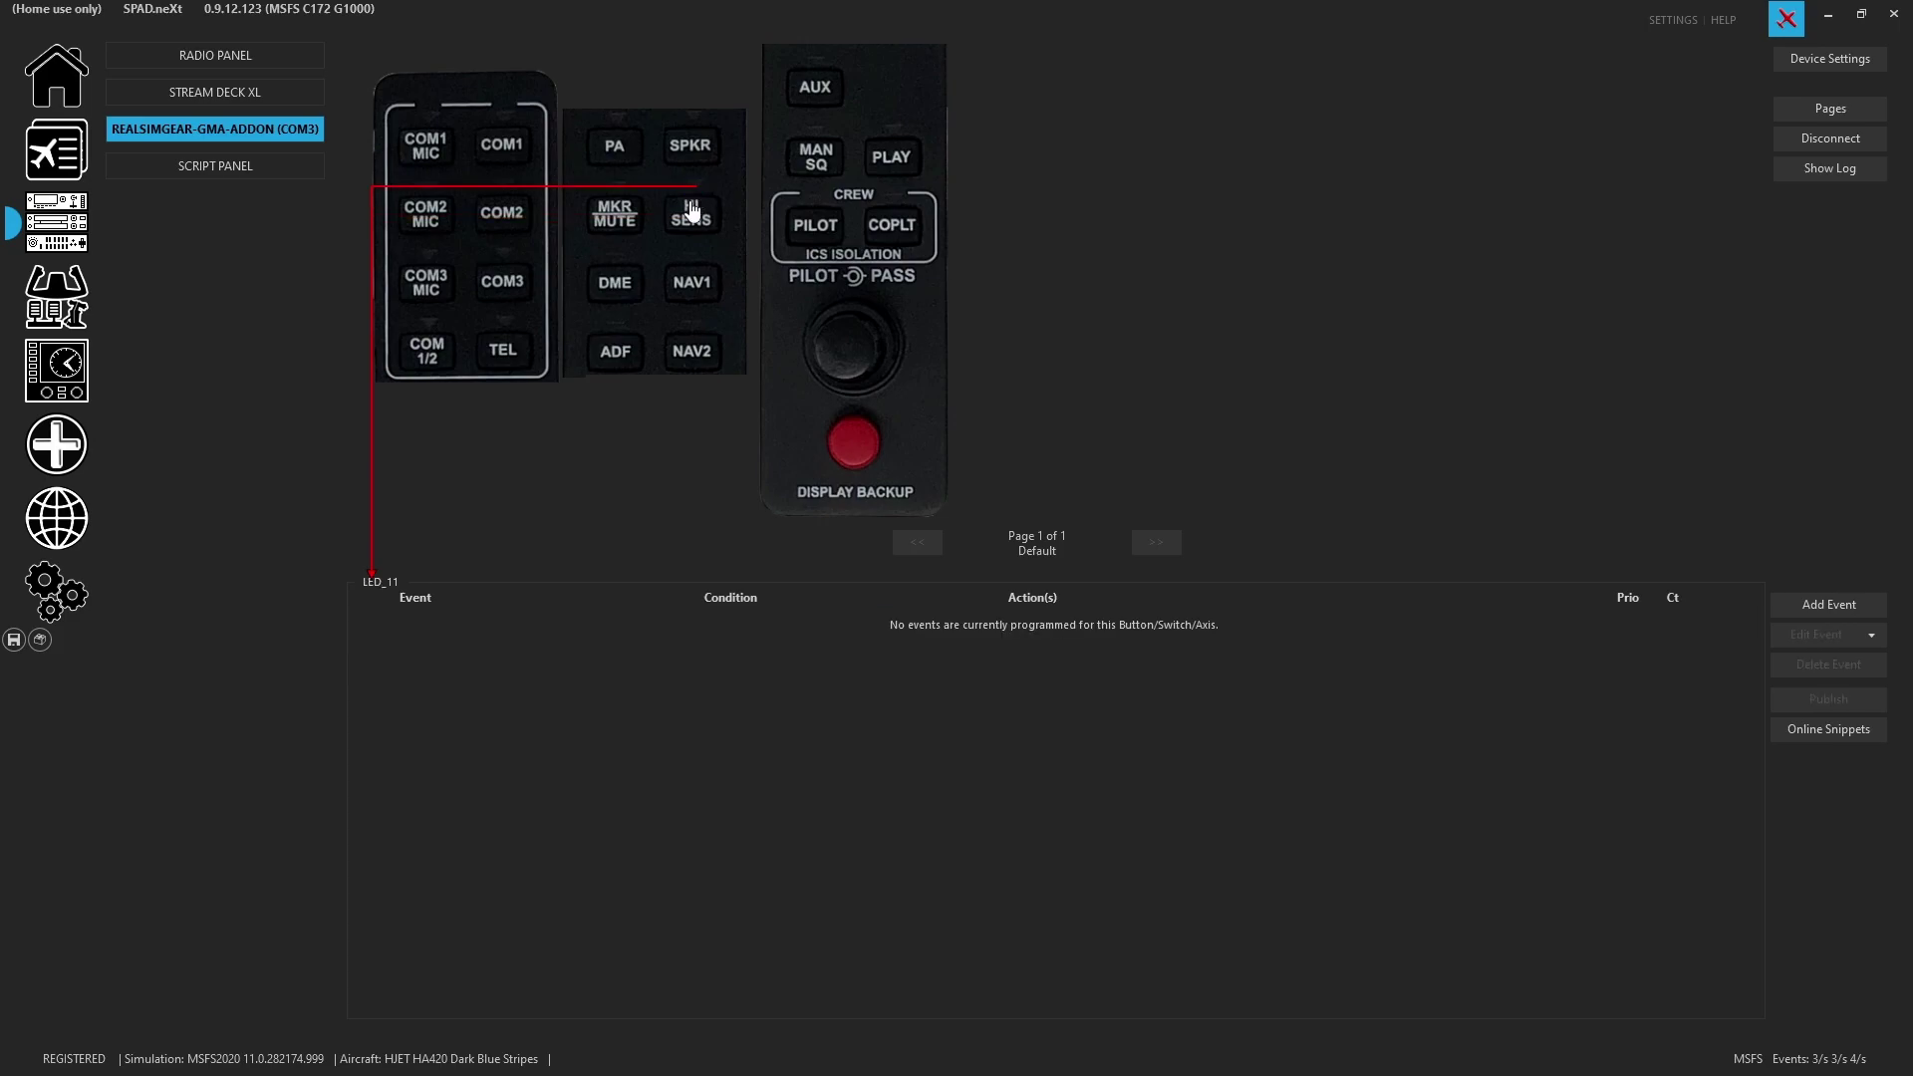
pyautogui.click(691, 239)
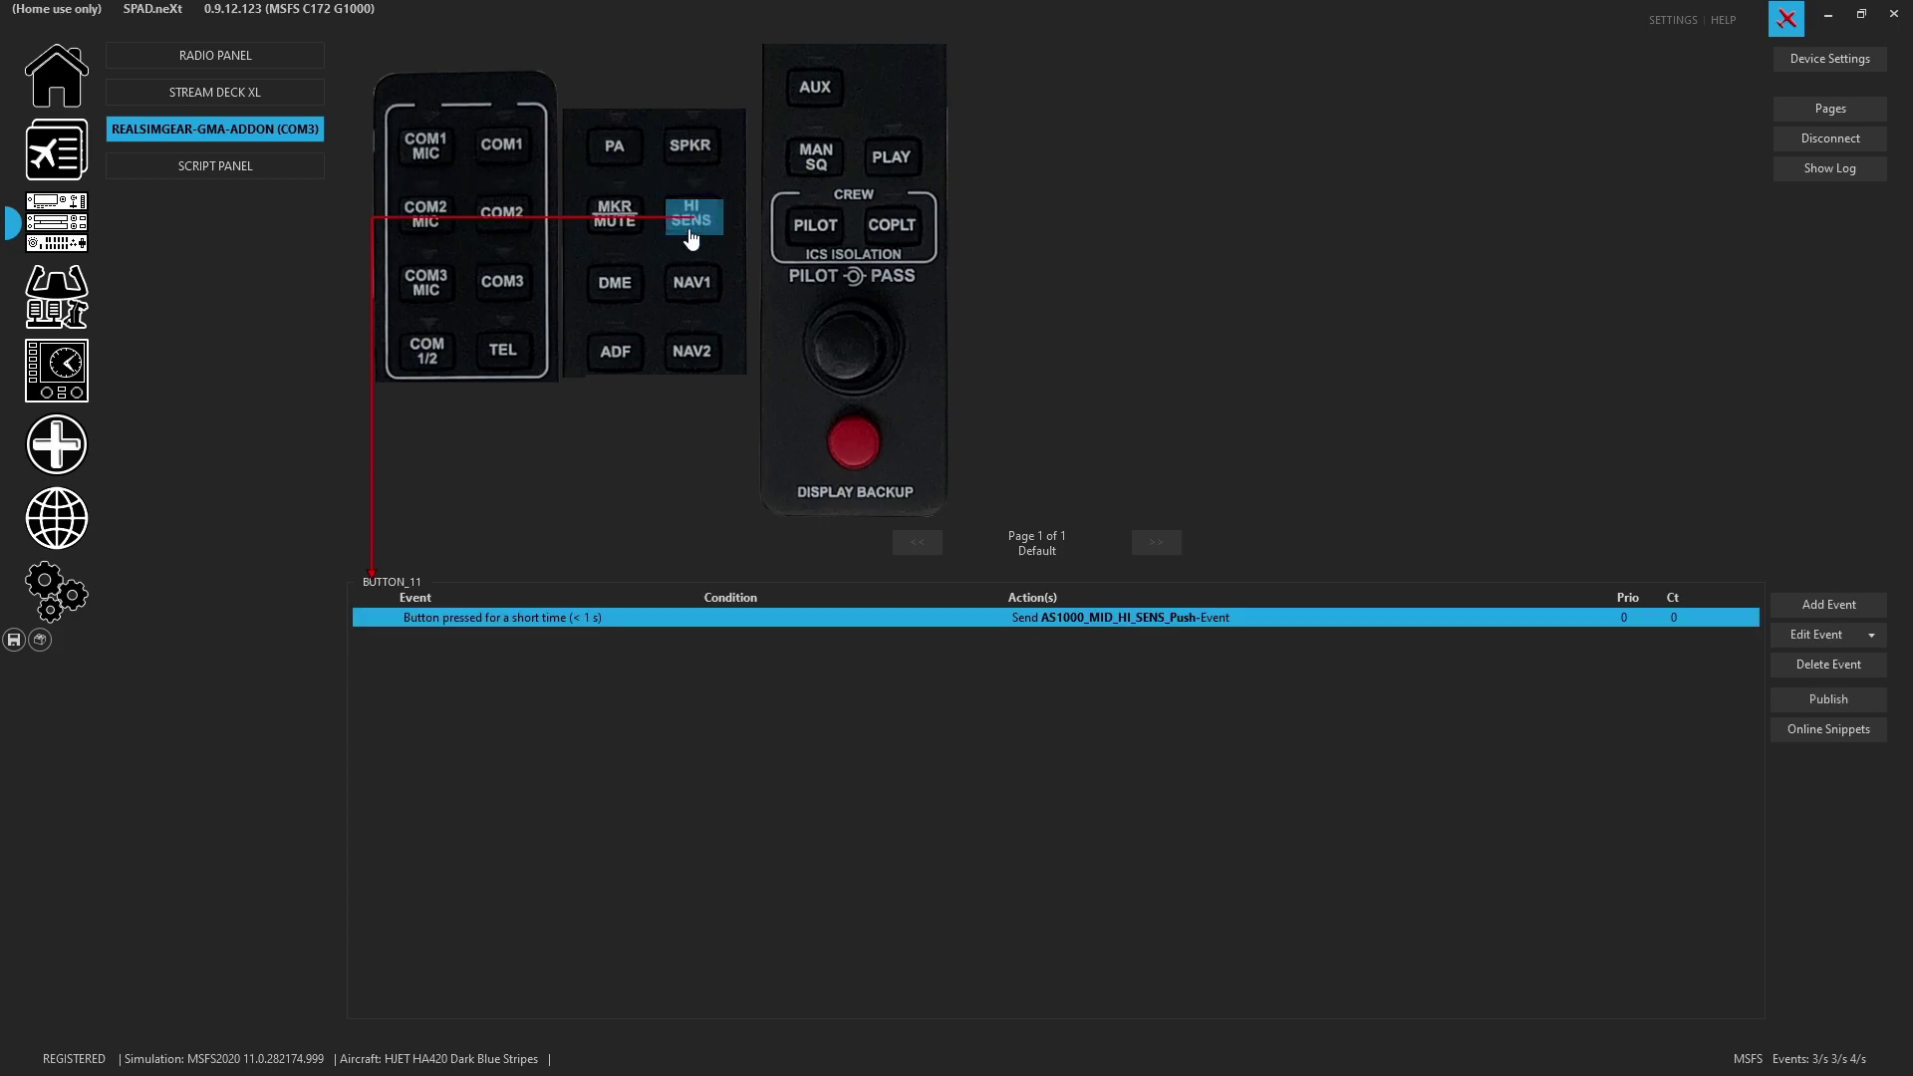
# Step: Review the short- and long-press events of the DME, NAV1, NAV2 and ADF buttons and the DME, NAV1 and ADF light conditions
pyautogui.click(623, 286)
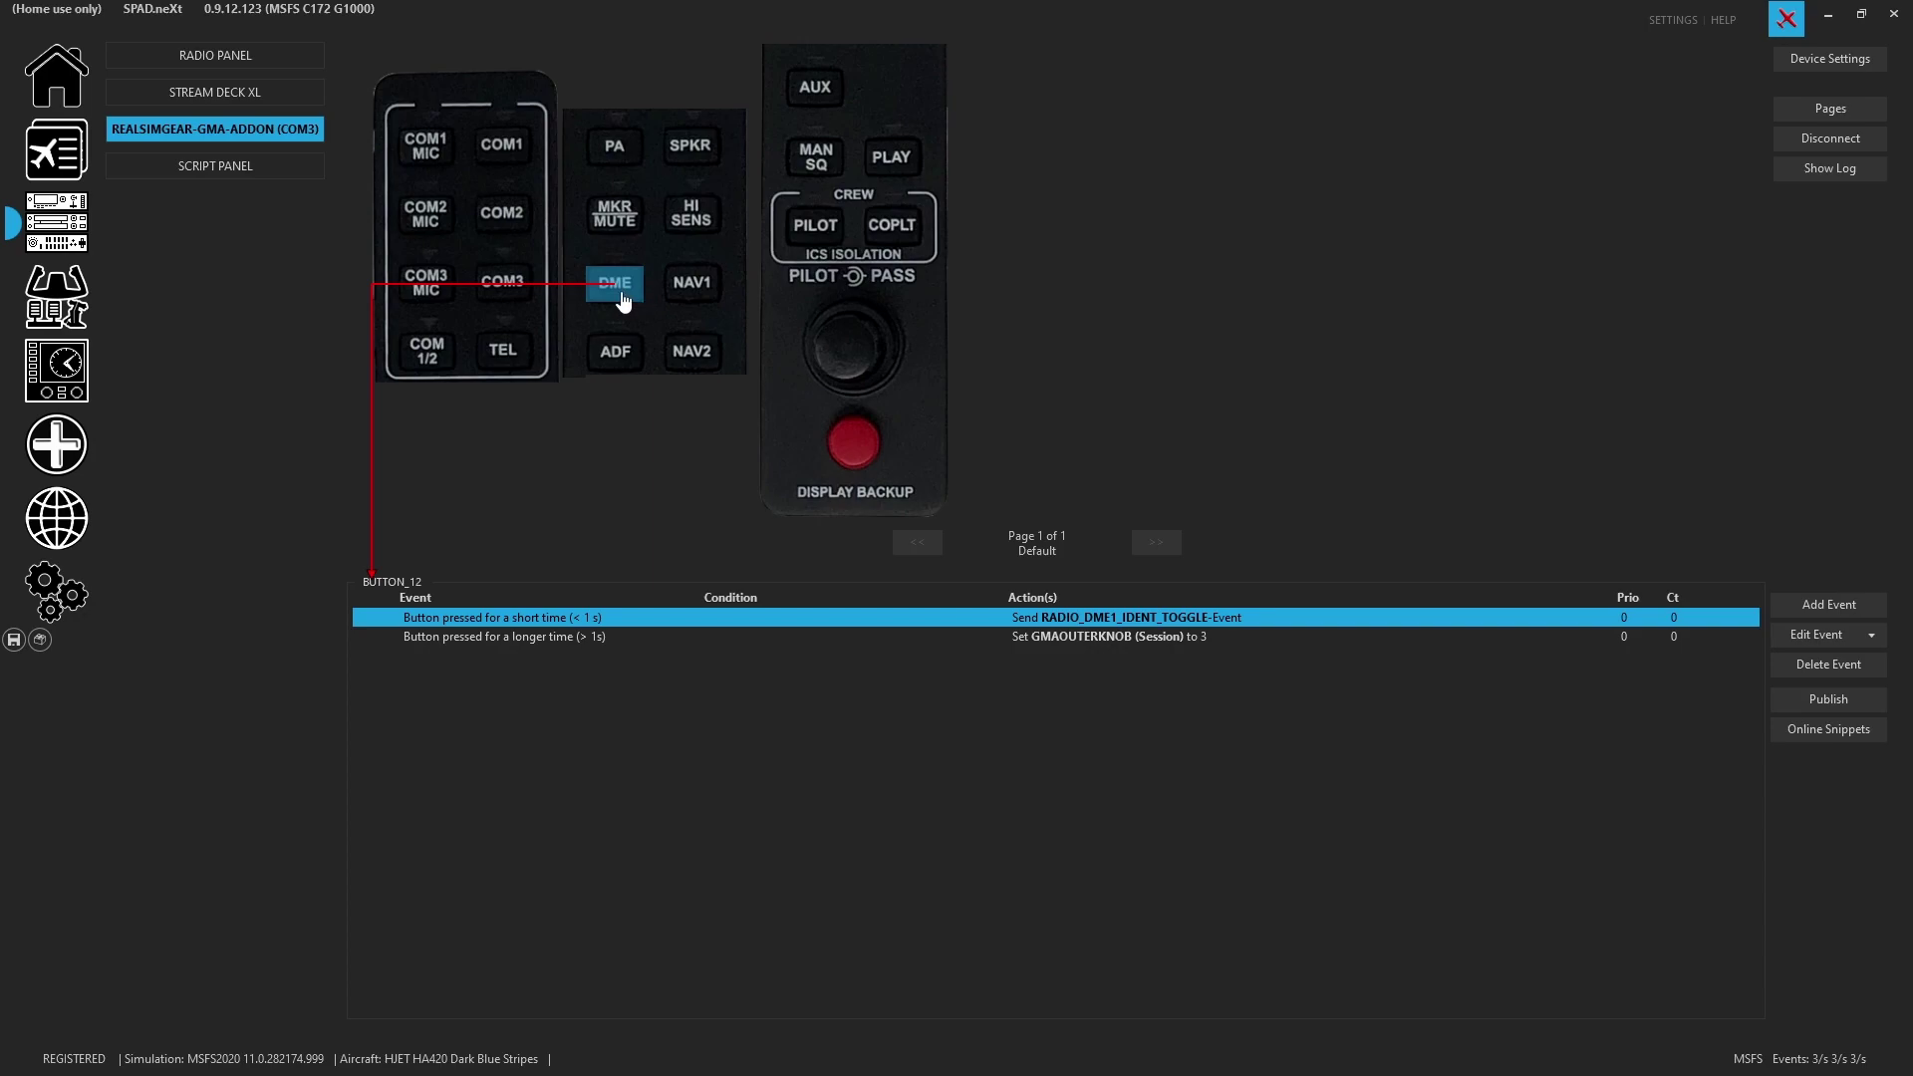
pyautogui.click(618, 255)
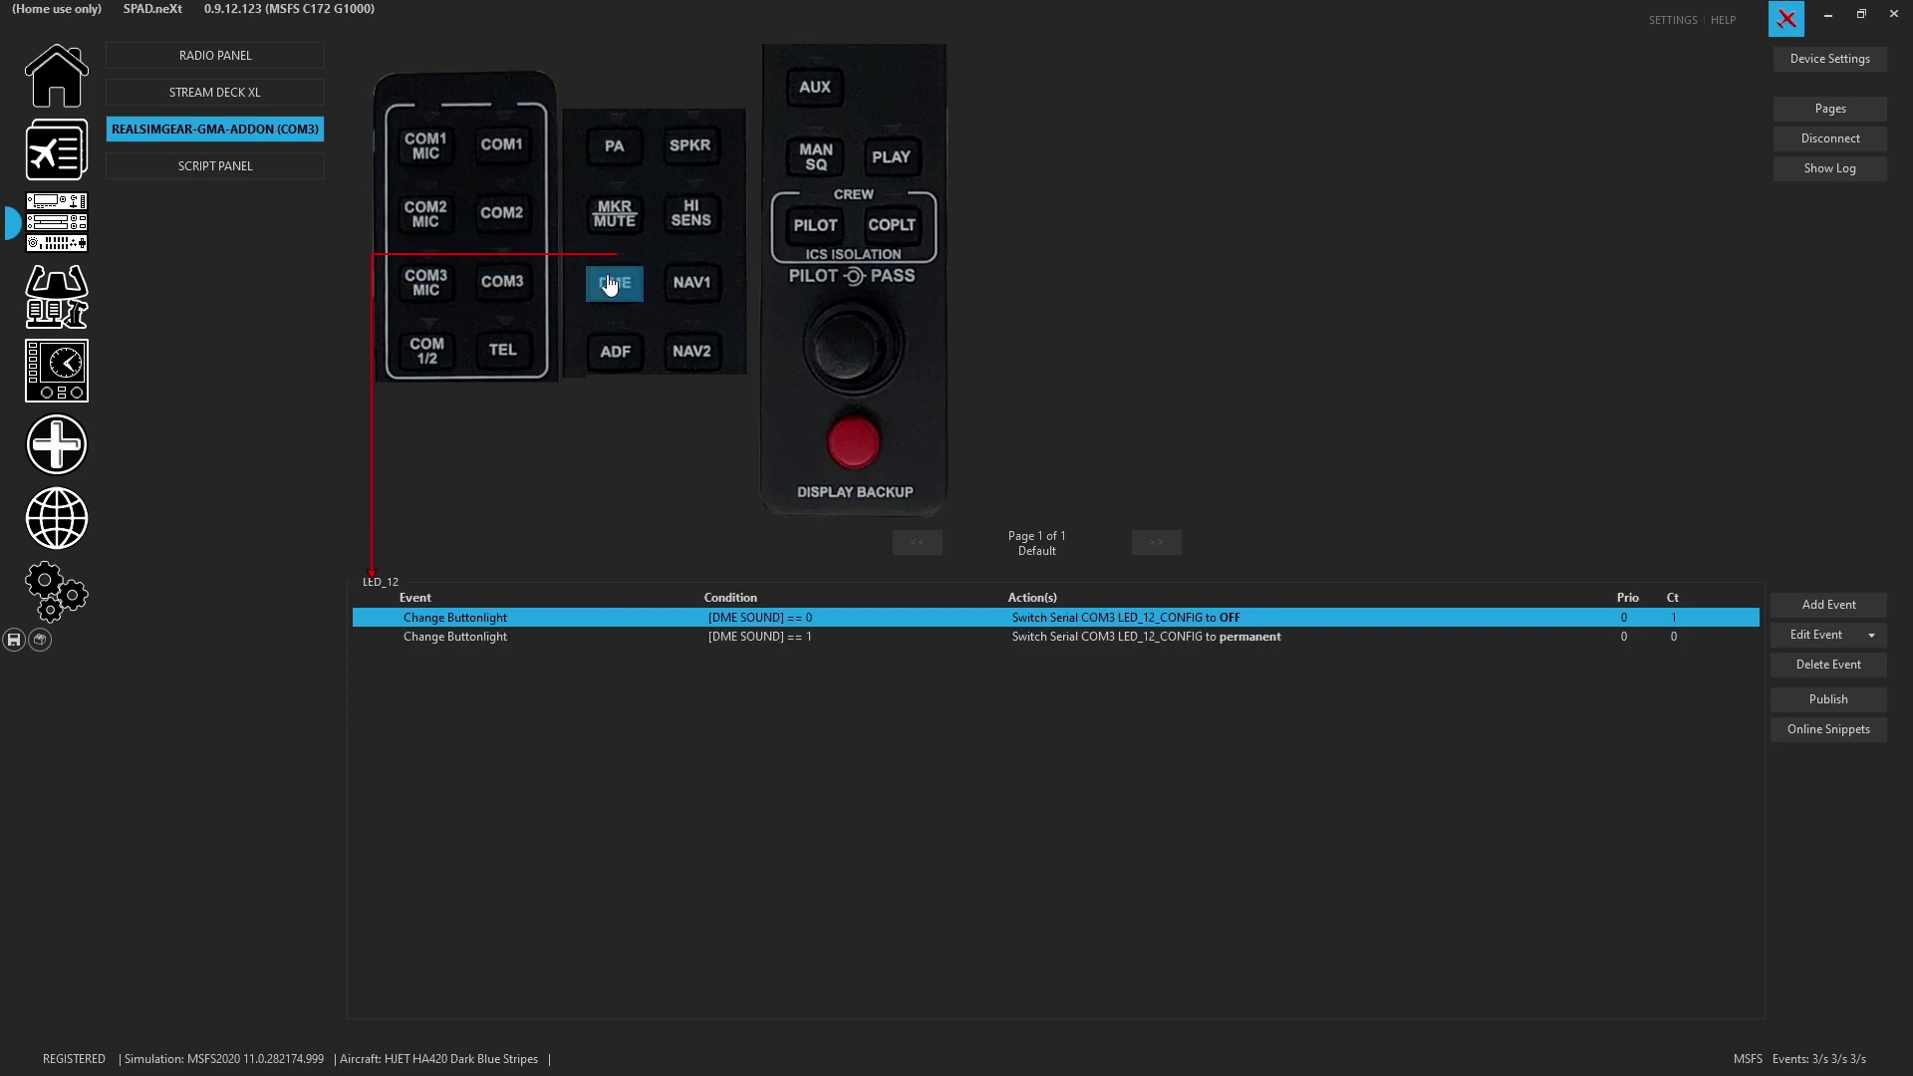
pyautogui.click(694, 289)
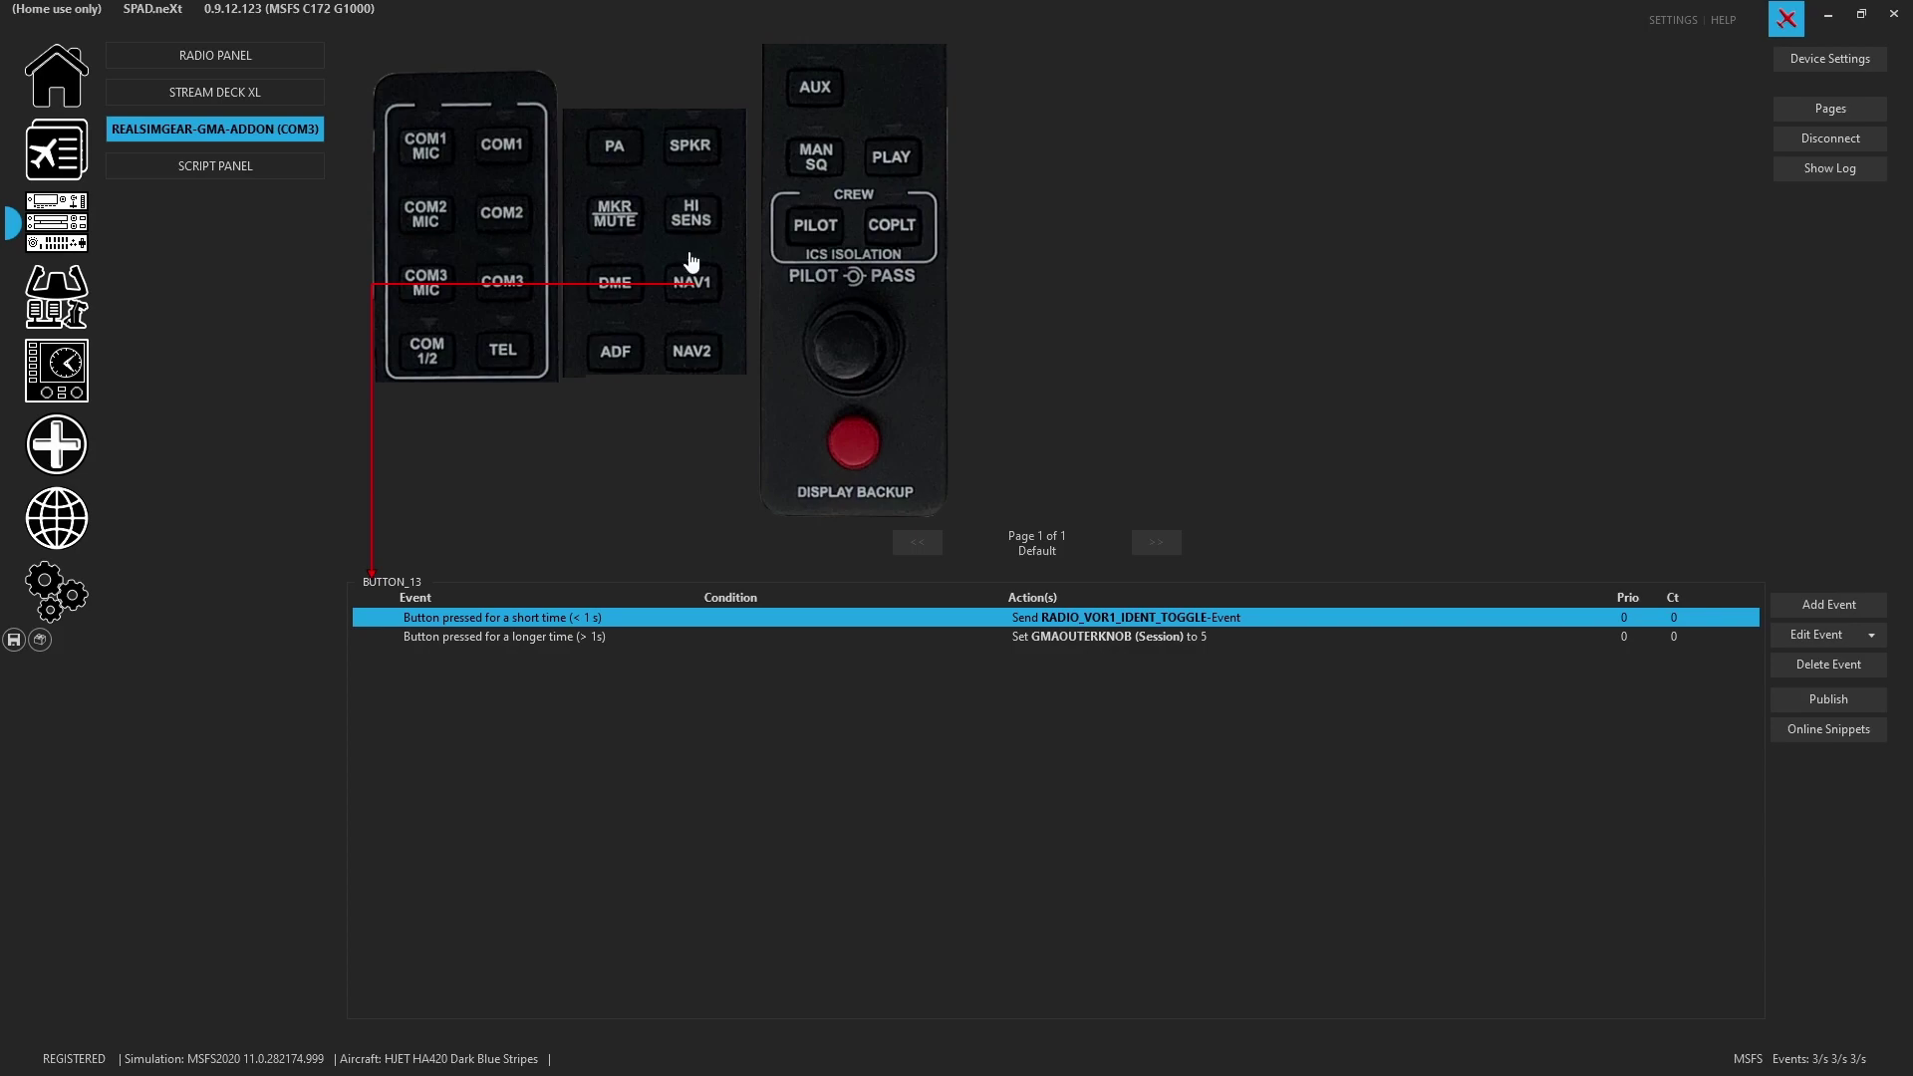
pyautogui.click(696, 255)
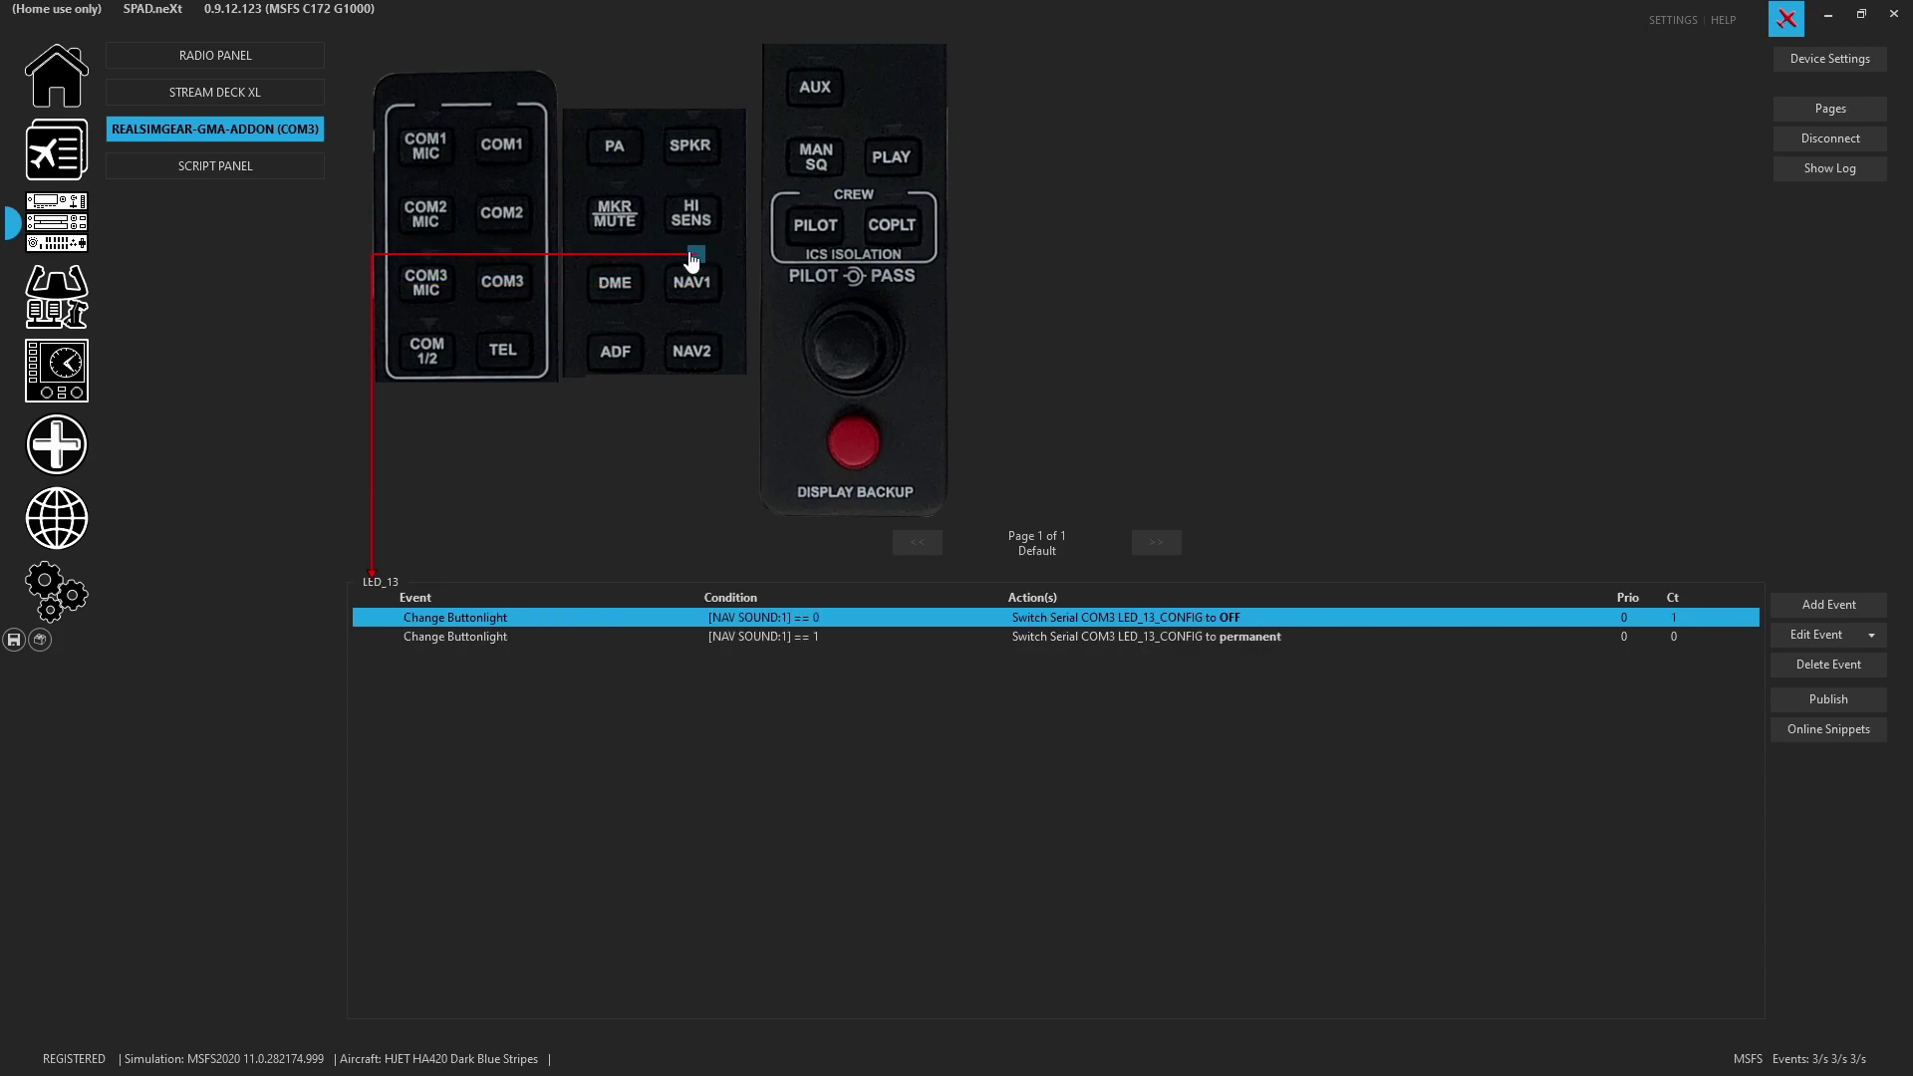
pyautogui.click(697, 355)
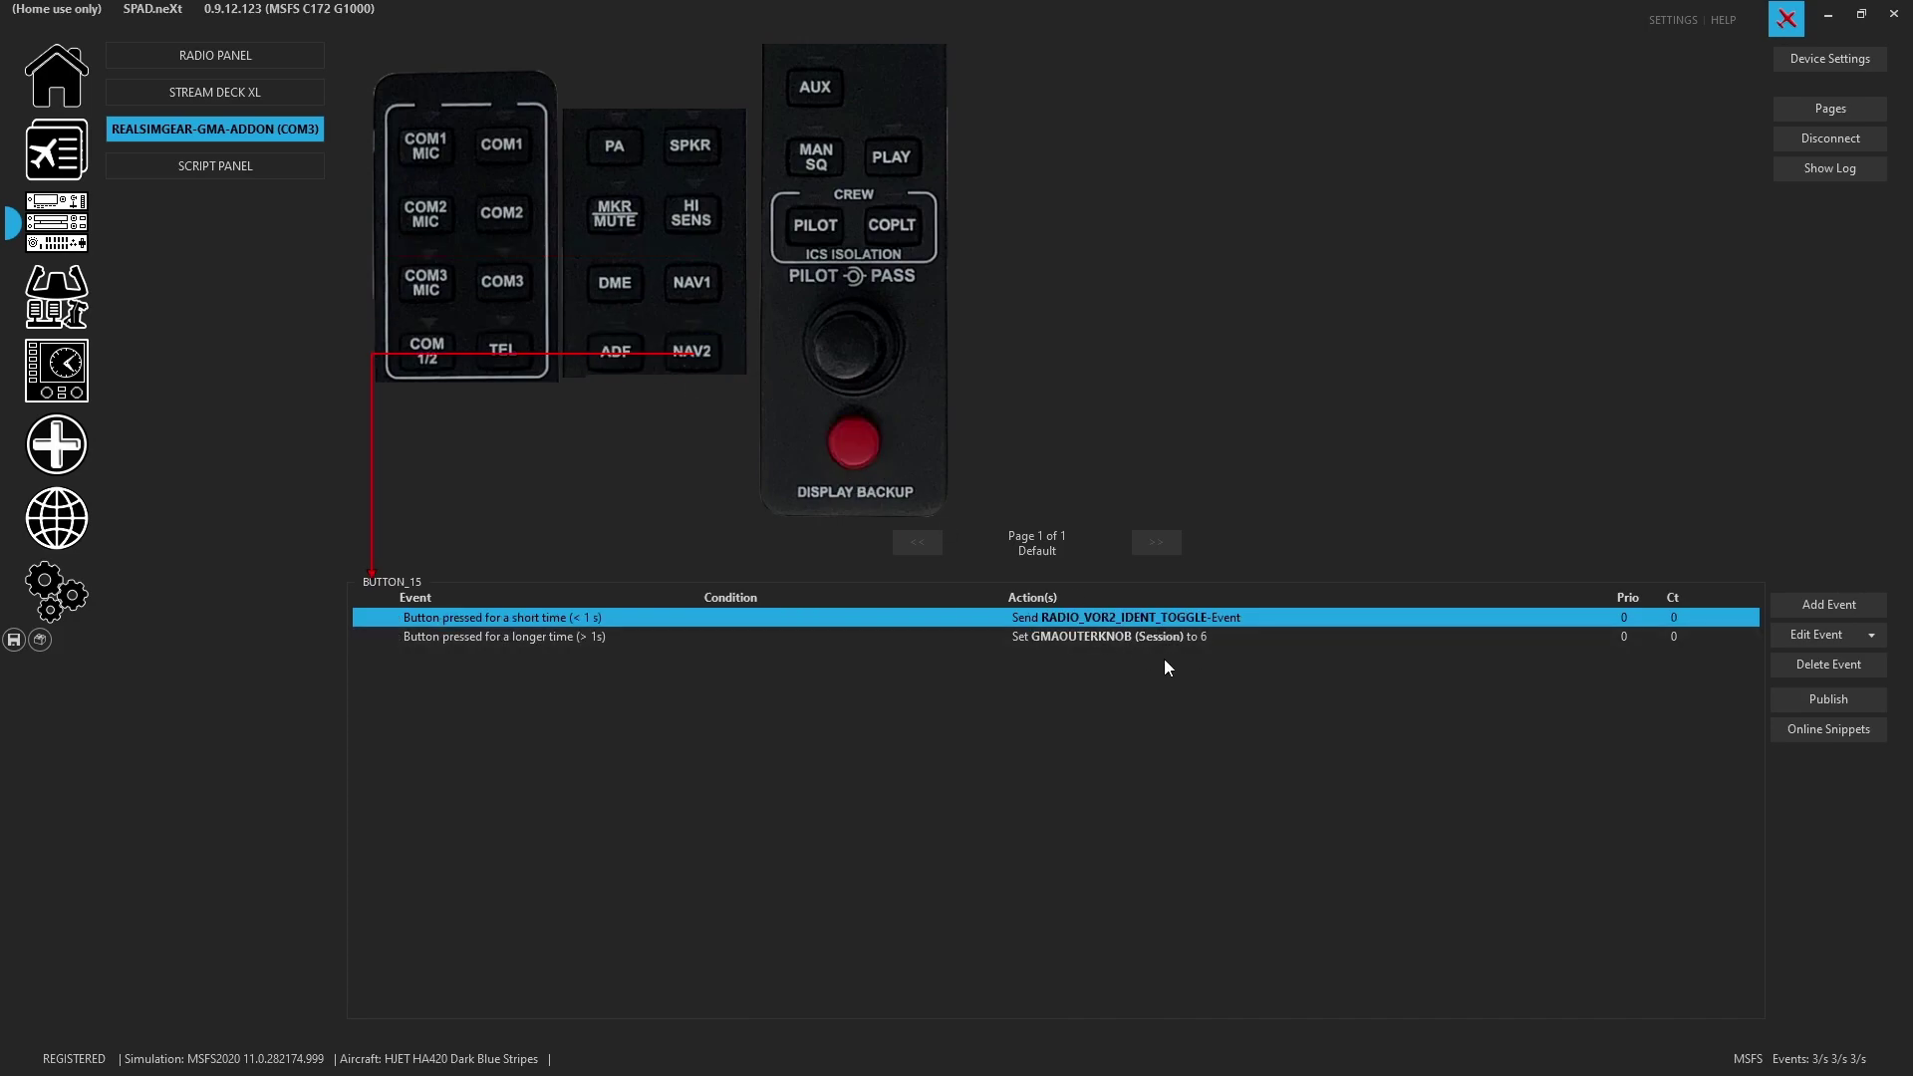
pyautogui.click(610, 341)
pyautogui.click(617, 326)
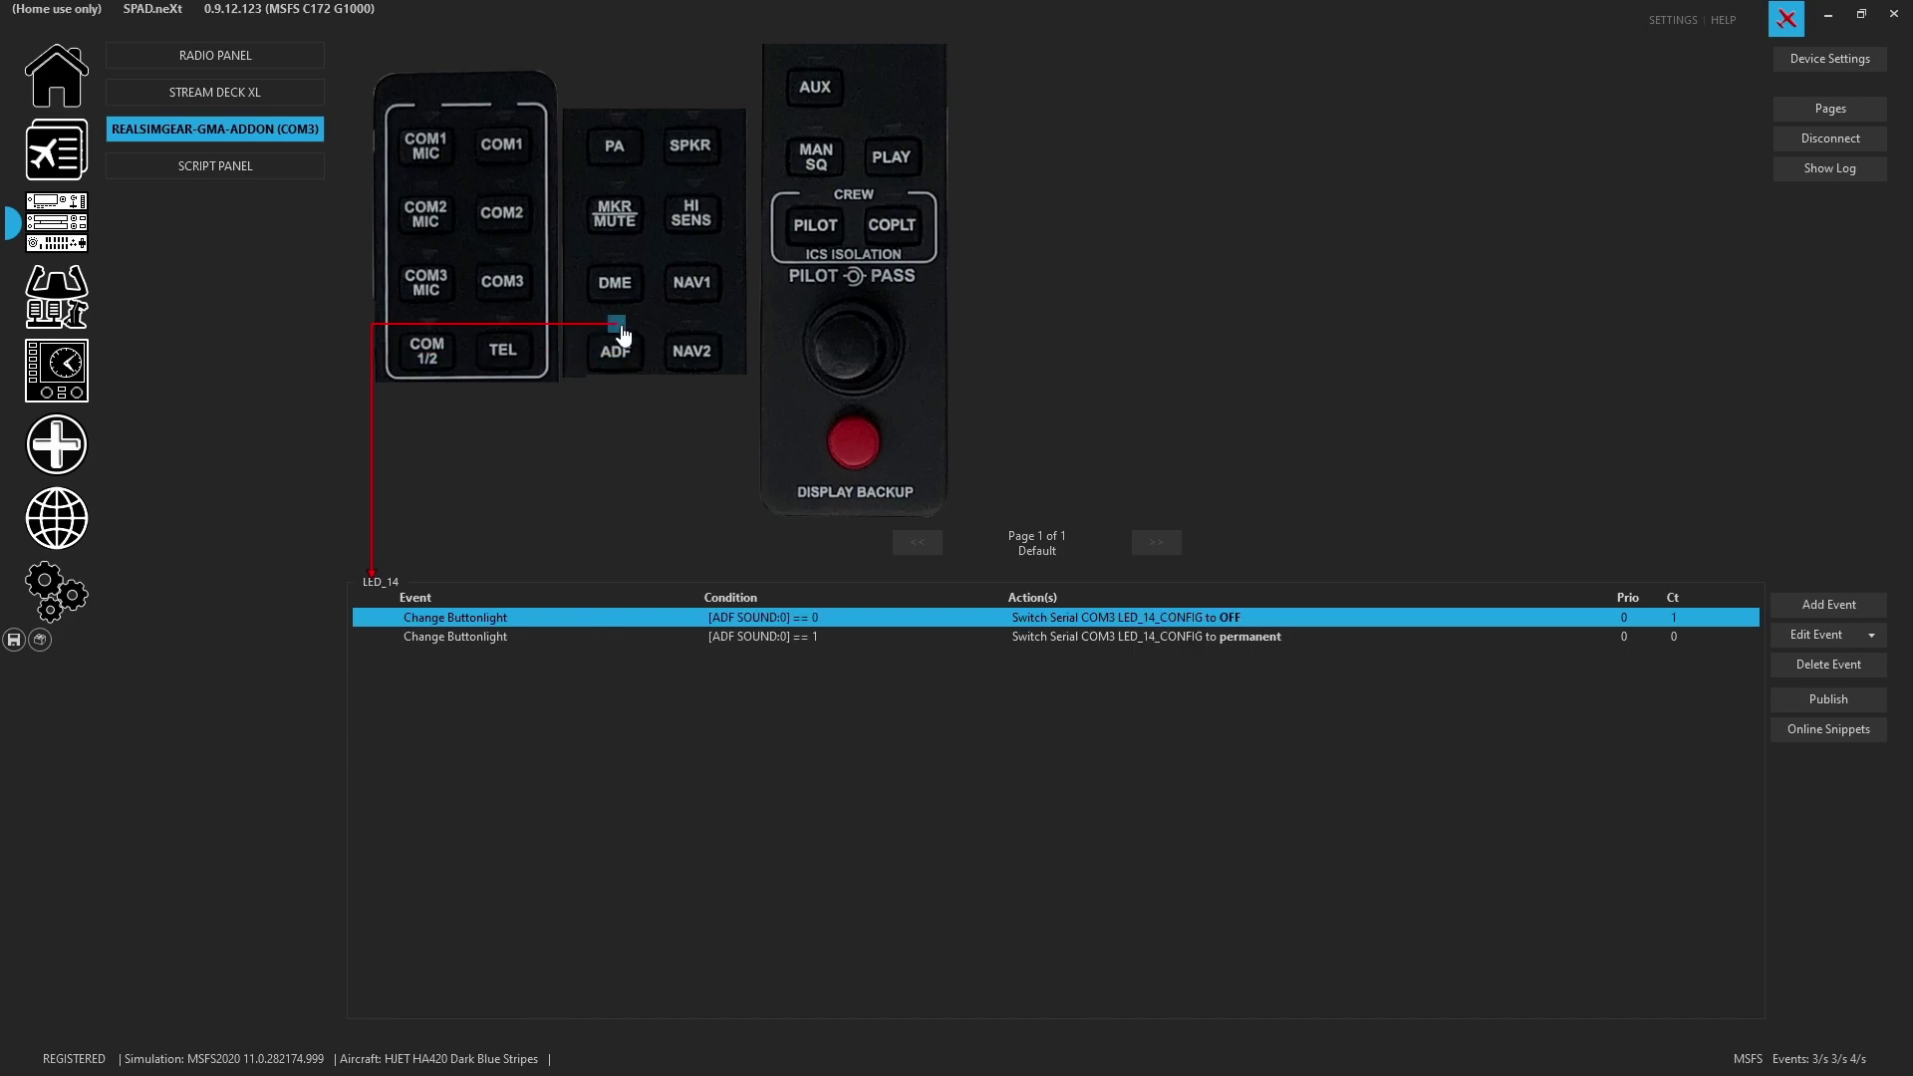
# Step: Inspect the events assigned to the AUX, MAN SQ and PLAY buttons and their lights
pyautogui.click(812, 89)
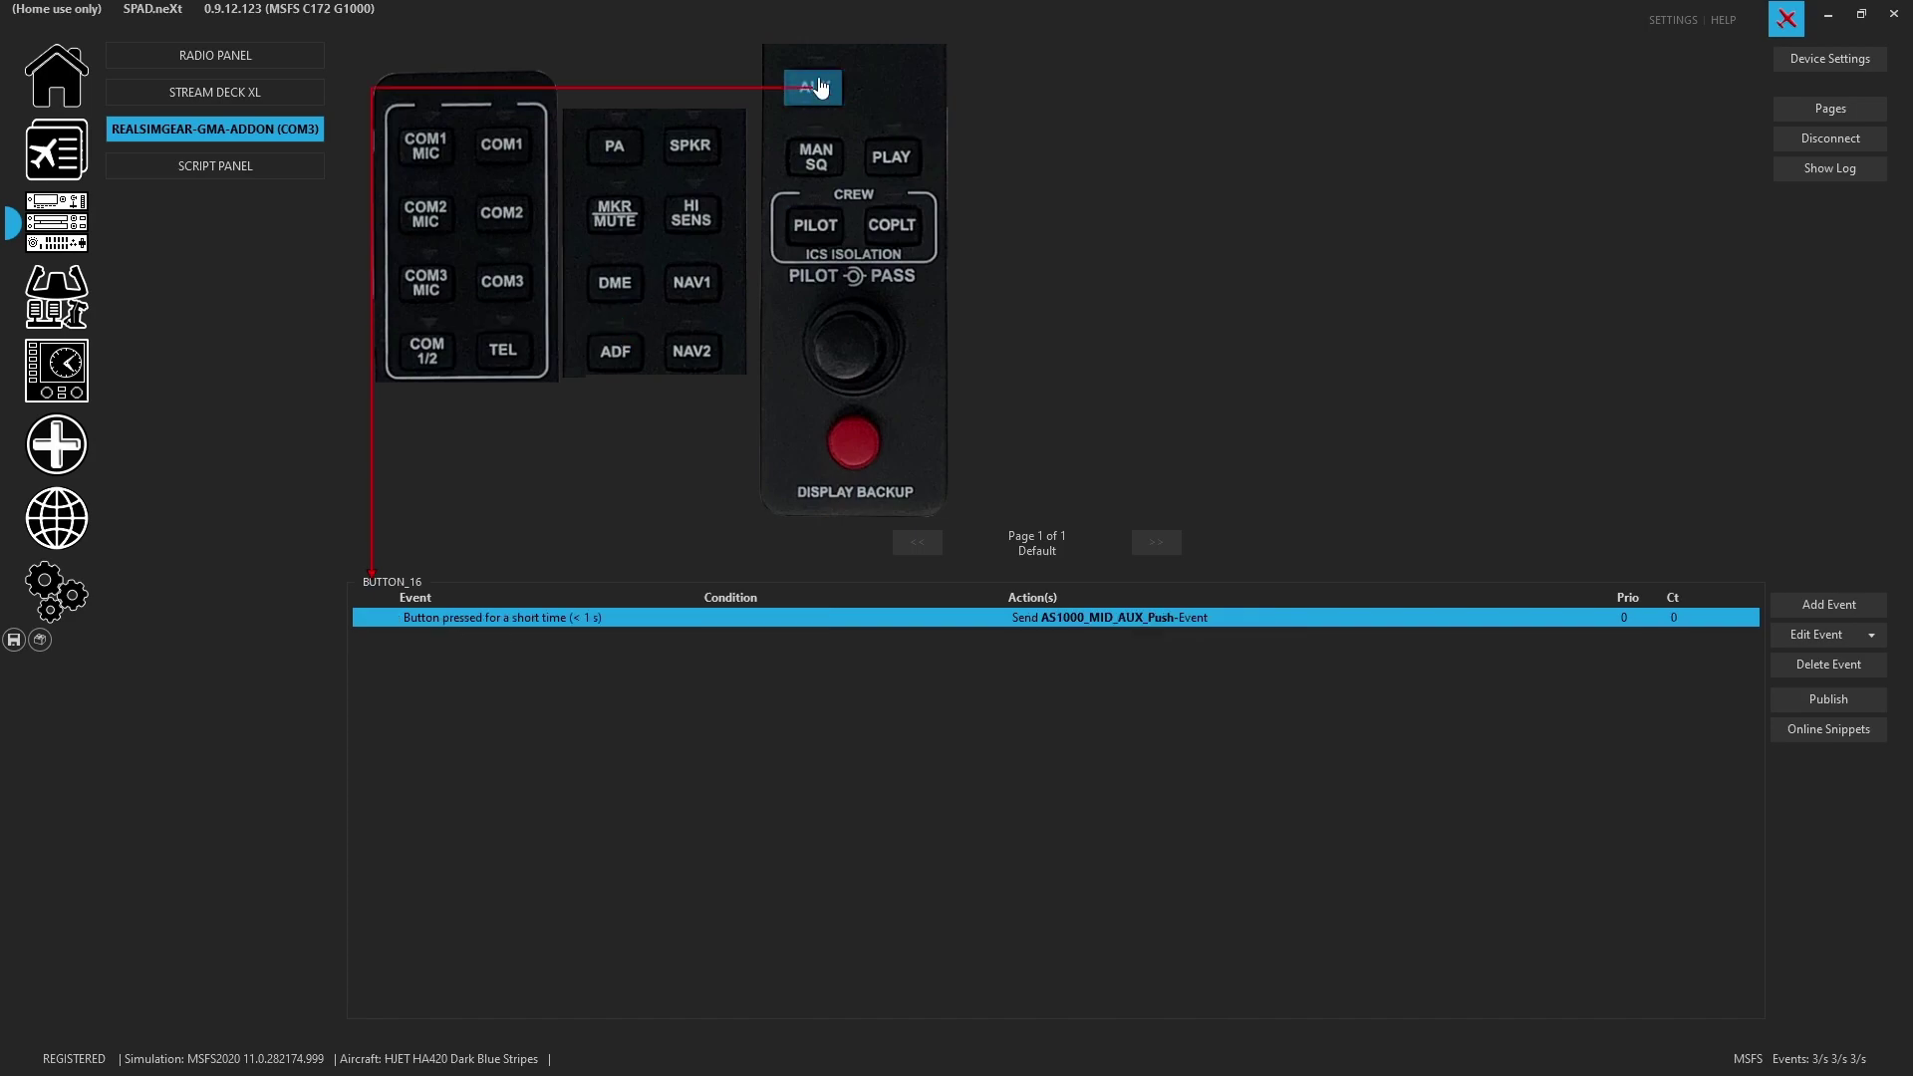
pyautogui.click(815, 58)
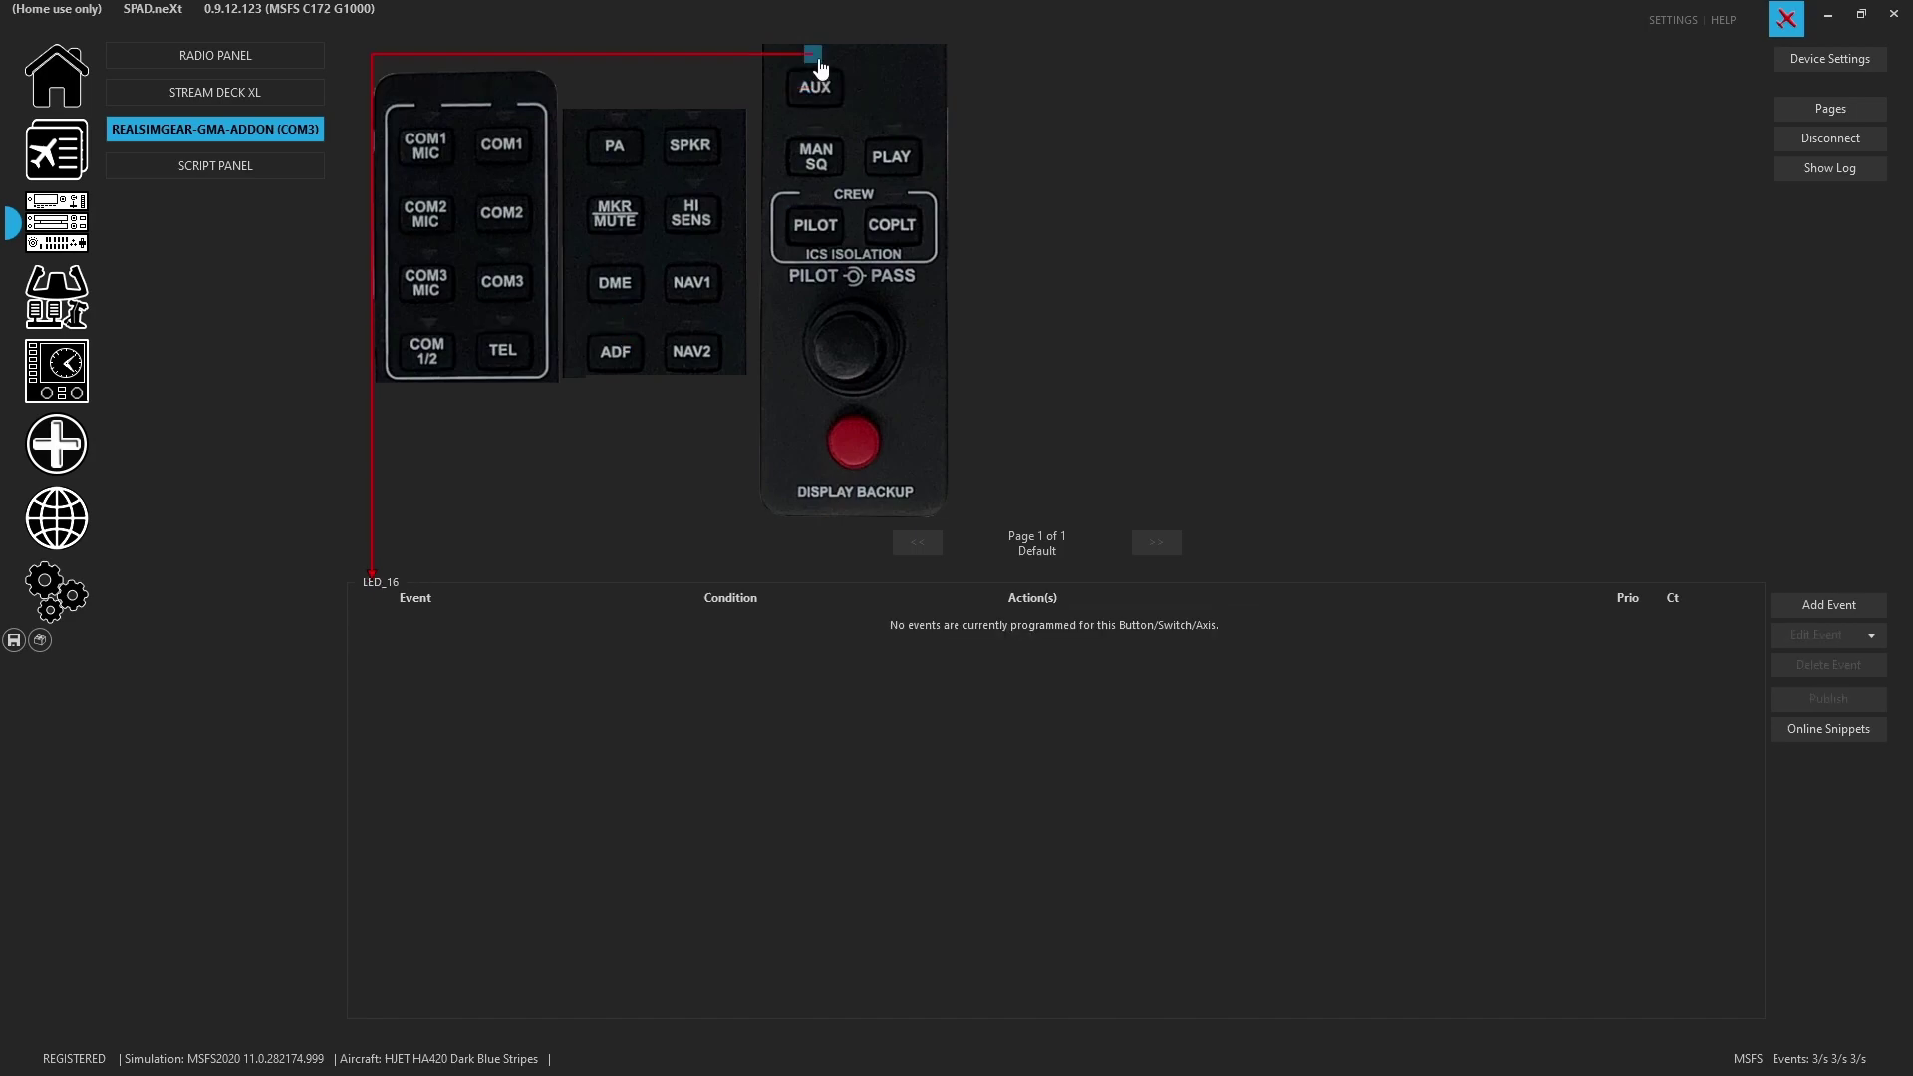
pyautogui.click(817, 126)
pyautogui.click(823, 157)
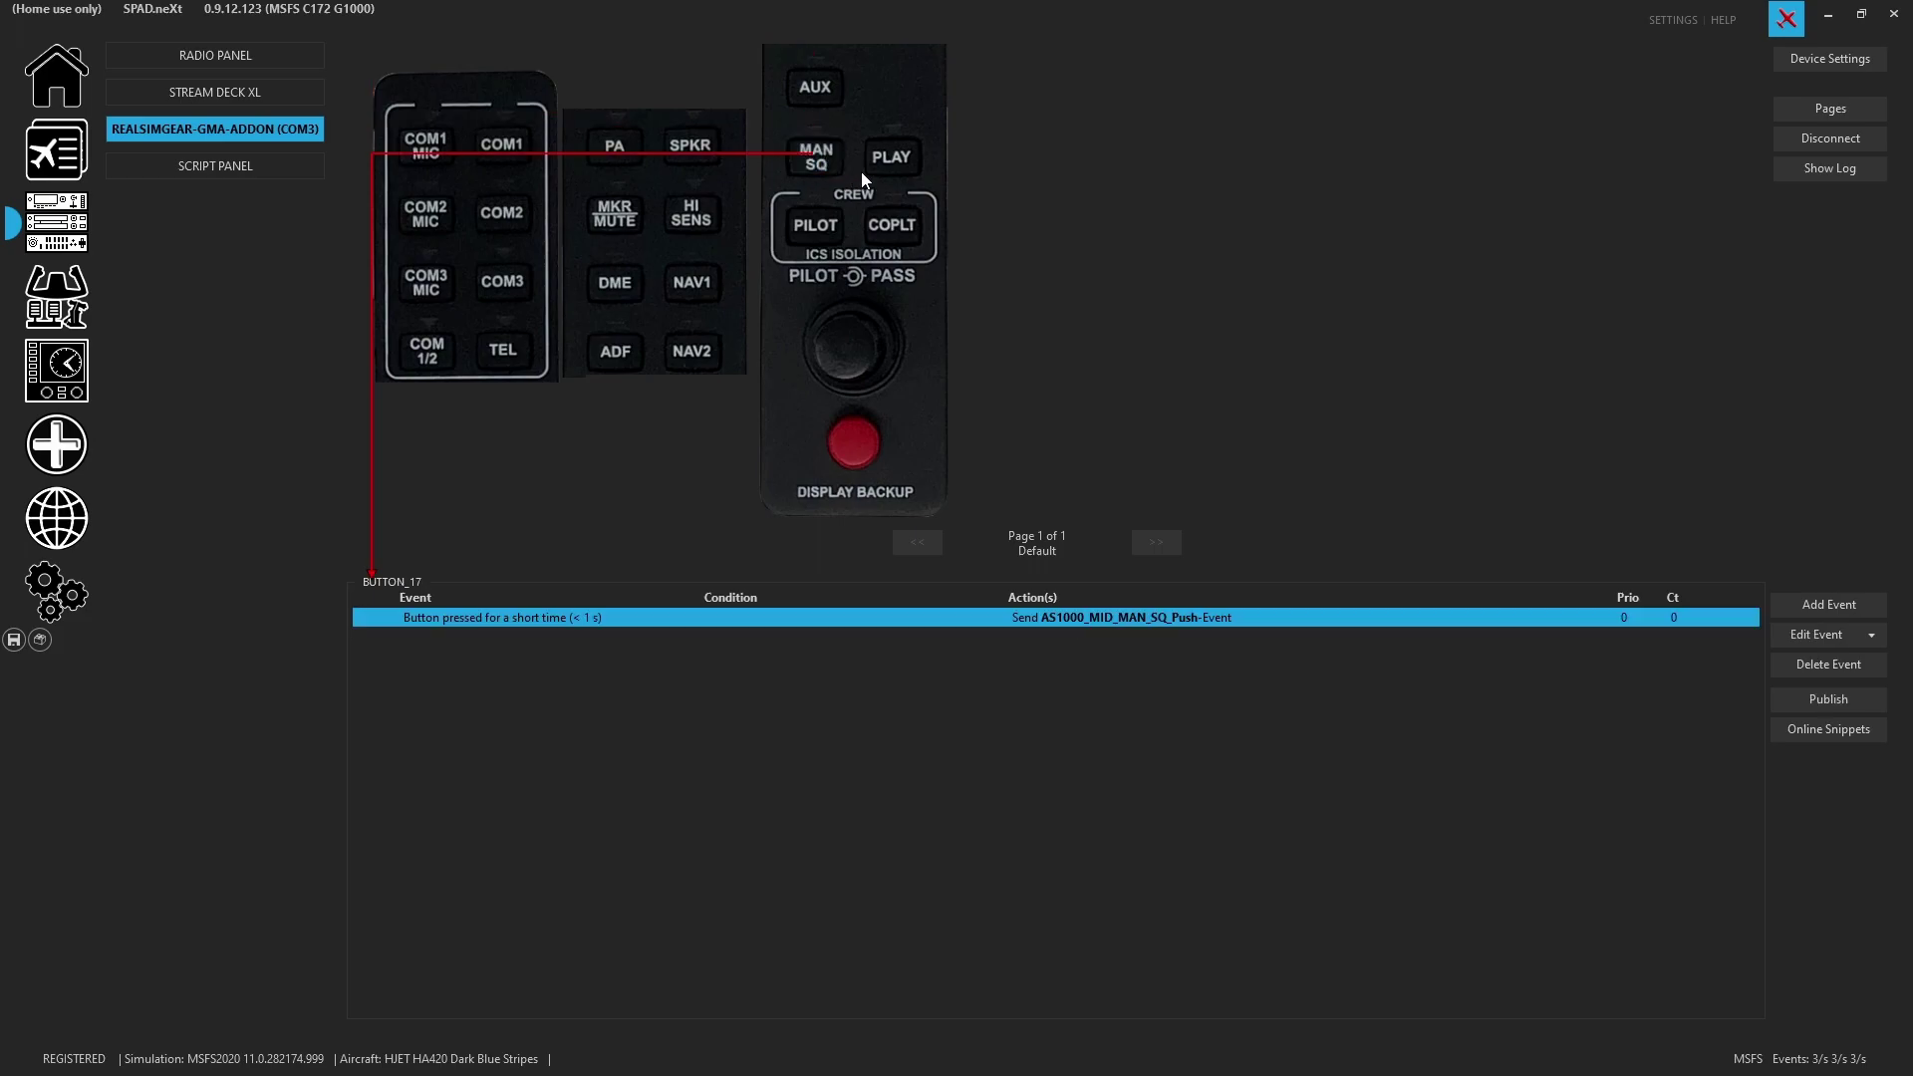
pyautogui.click(889, 157)
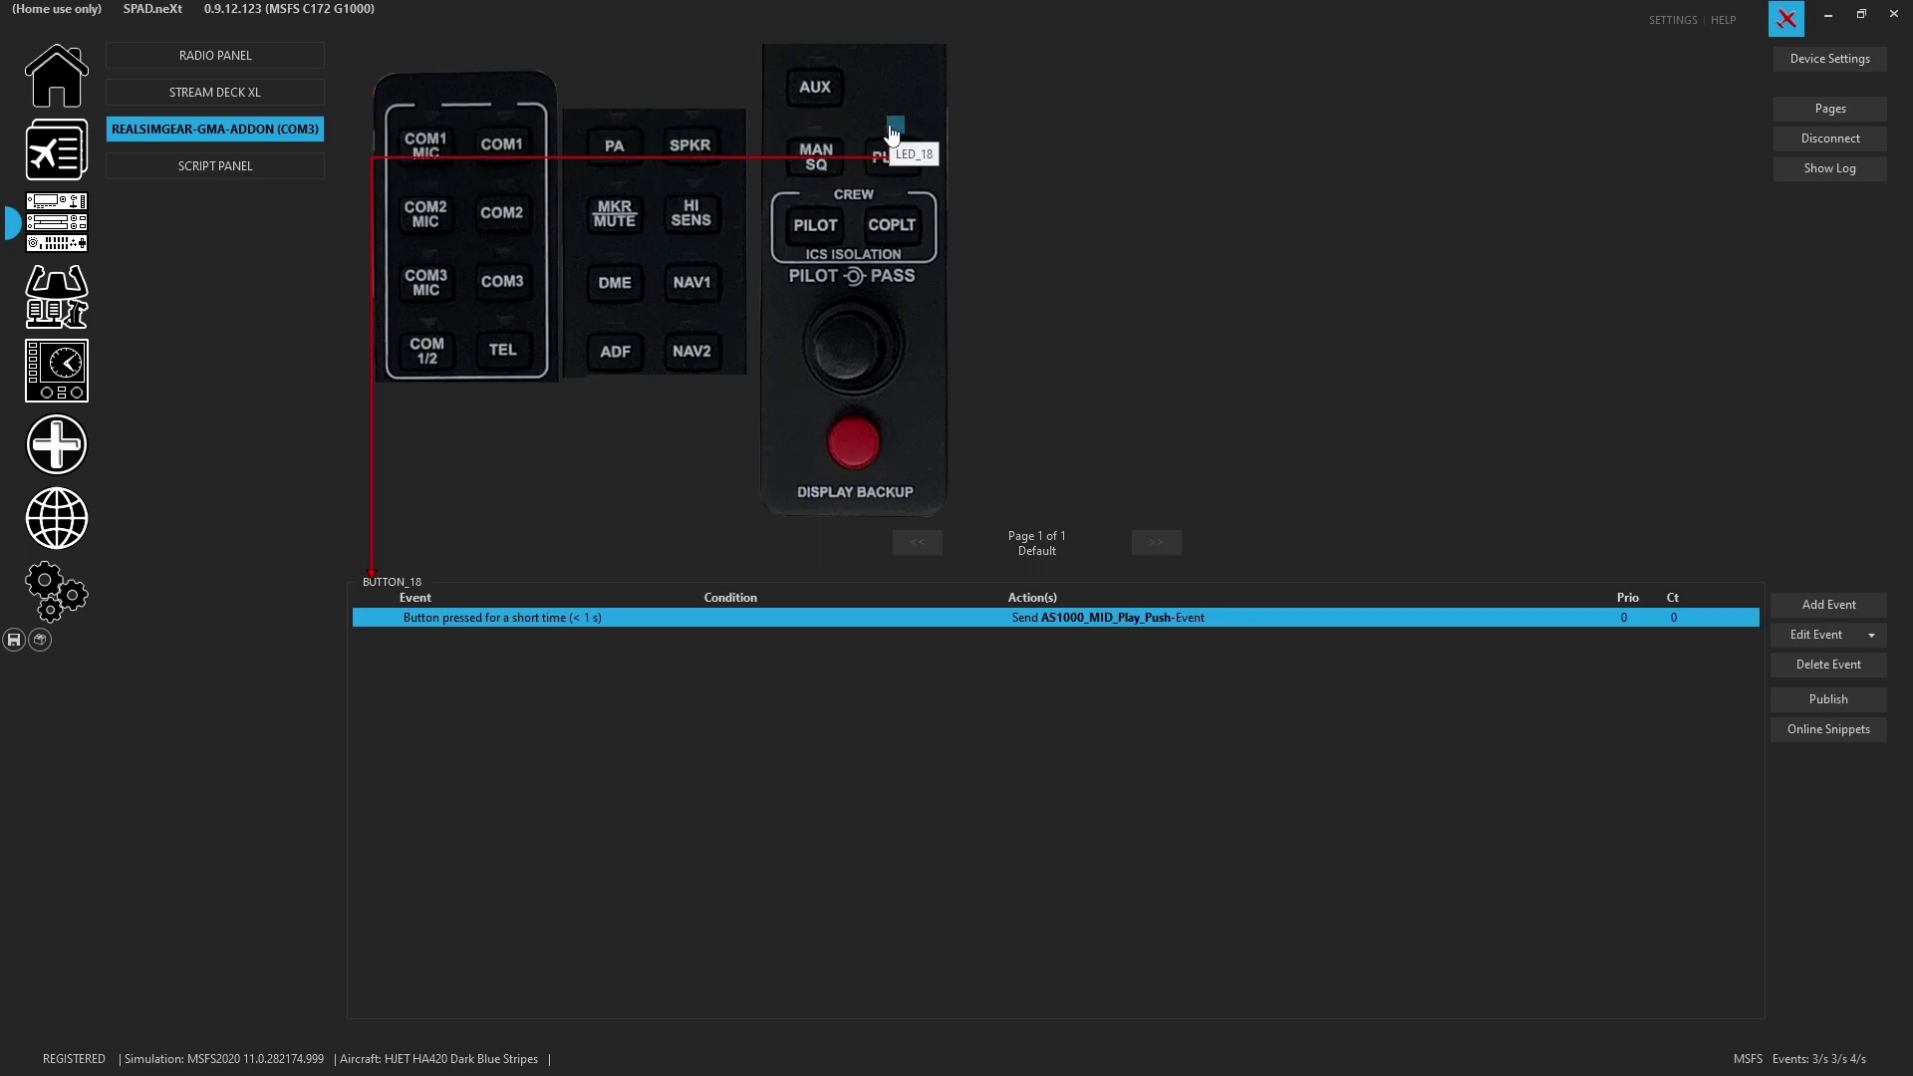
pyautogui.click(894, 128)
pyautogui.click(894, 154)
# Step: Check the events assigned to the PILOT and COPLT isolation buttons, the volume encoder and the red DISPLAY BACKUP button
pyautogui.click(837, 231)
pyautogui.click(891, 244)
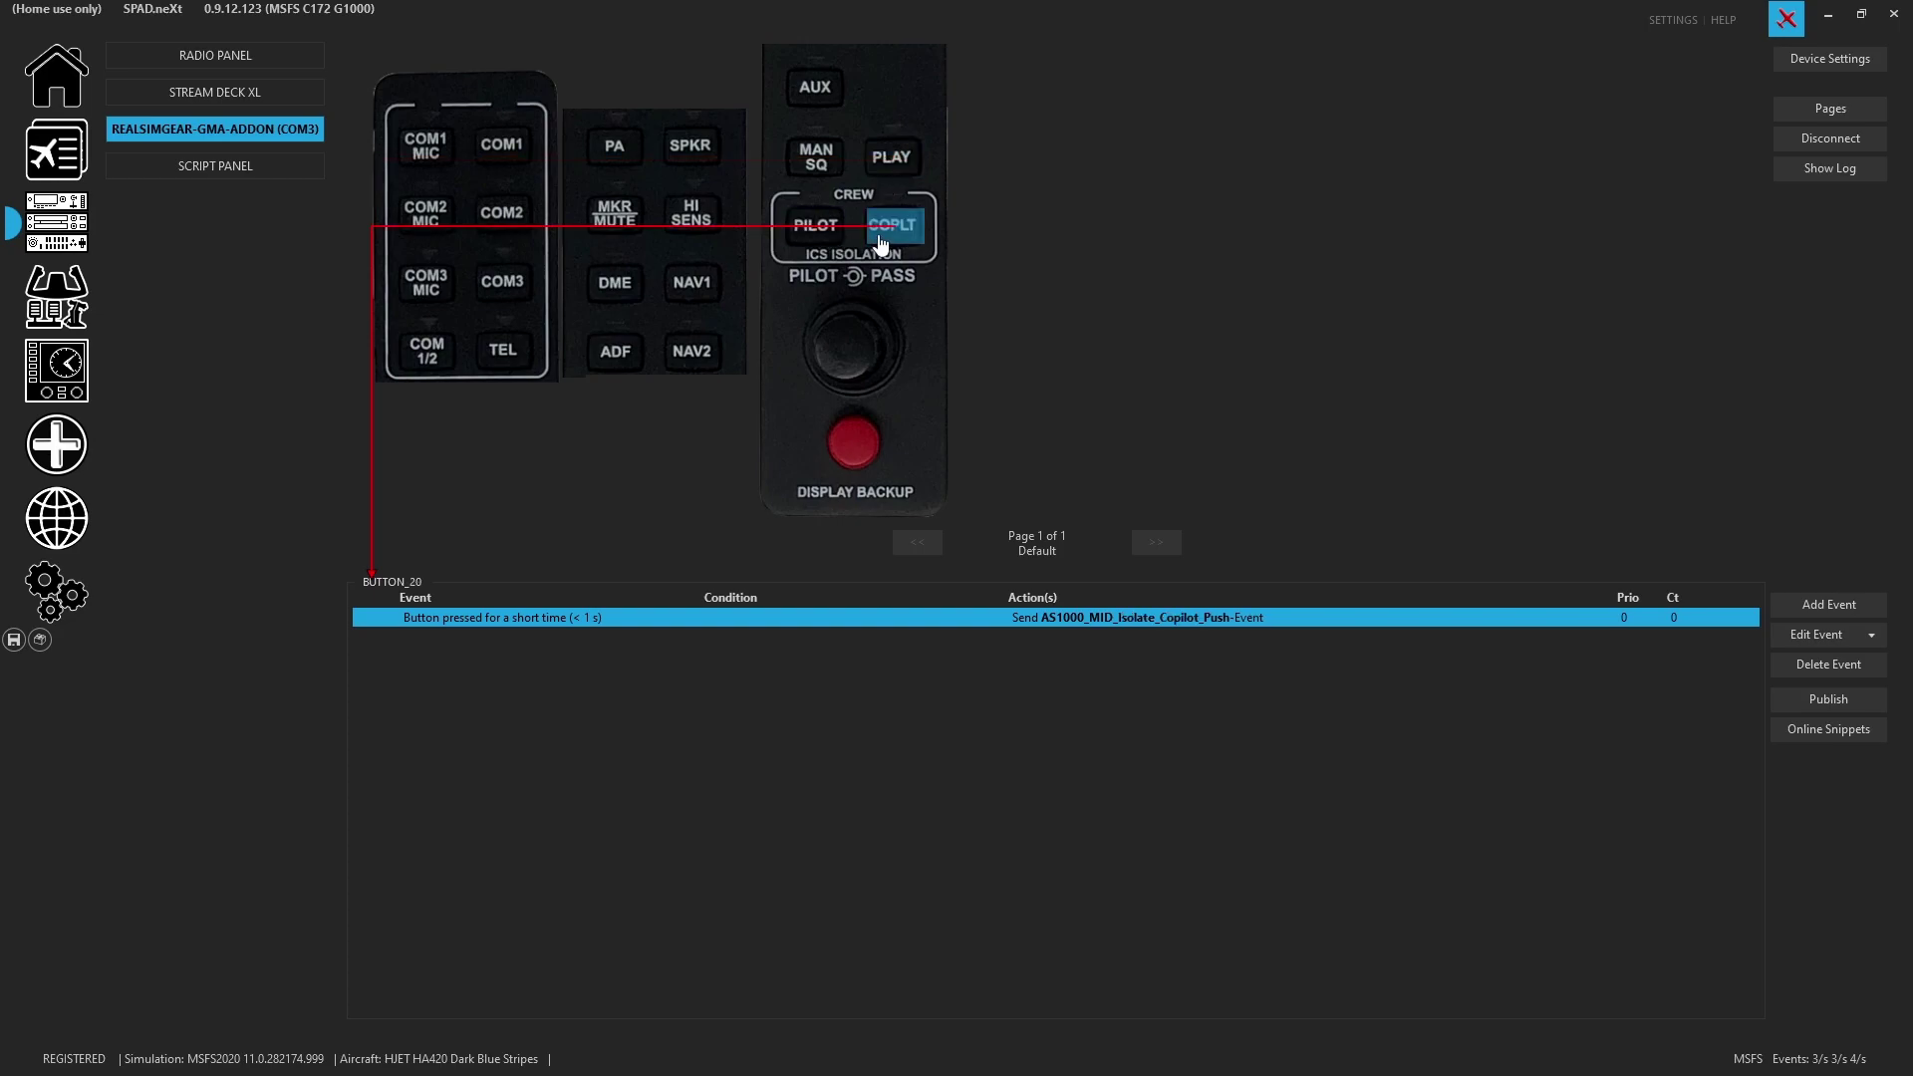
pyautogui.click(884, 311)
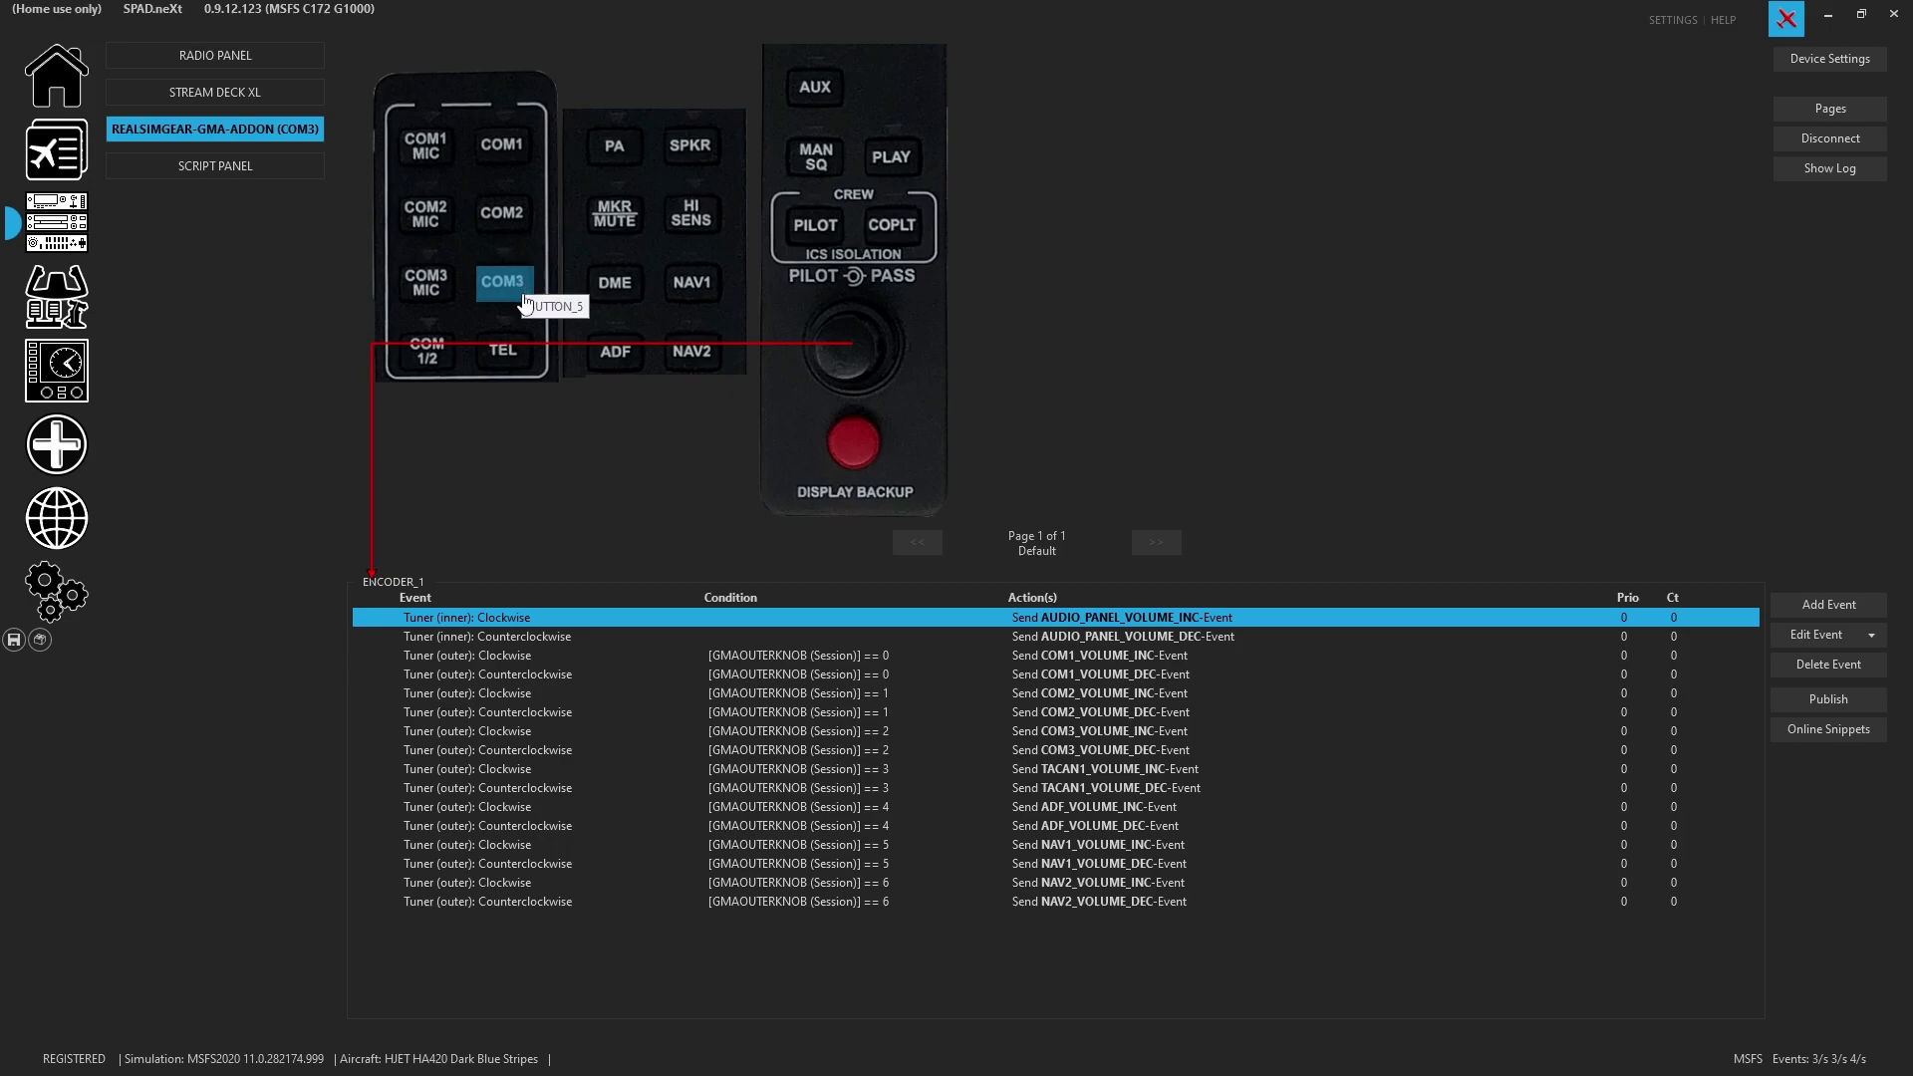
pyautogui.click(867, 448)
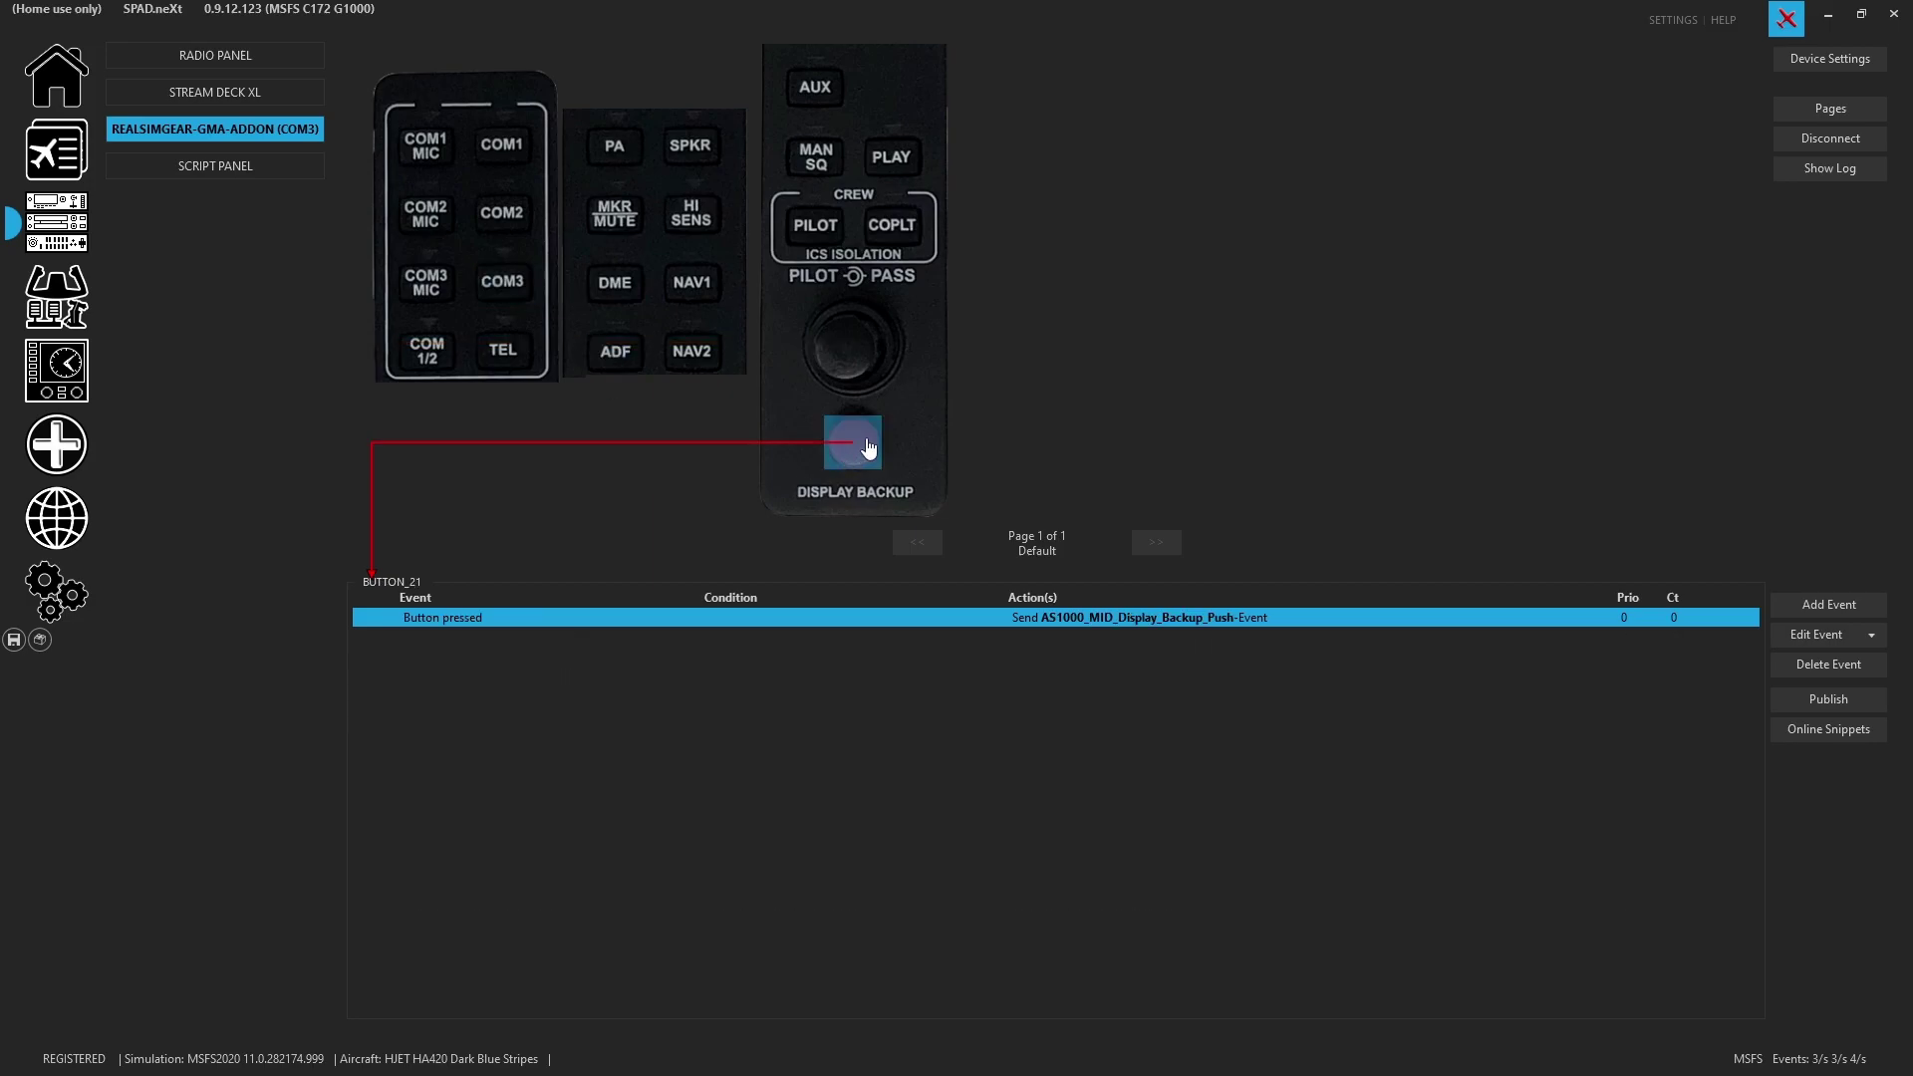